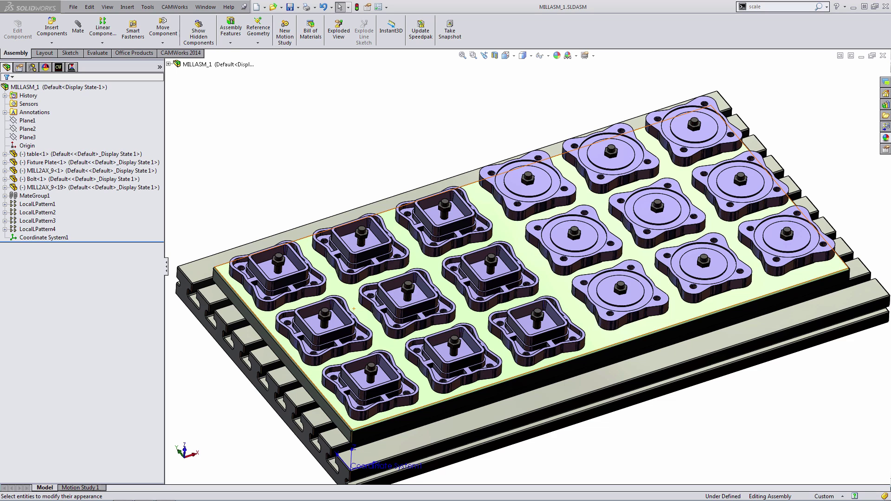
pyautogui.click(75, 238)
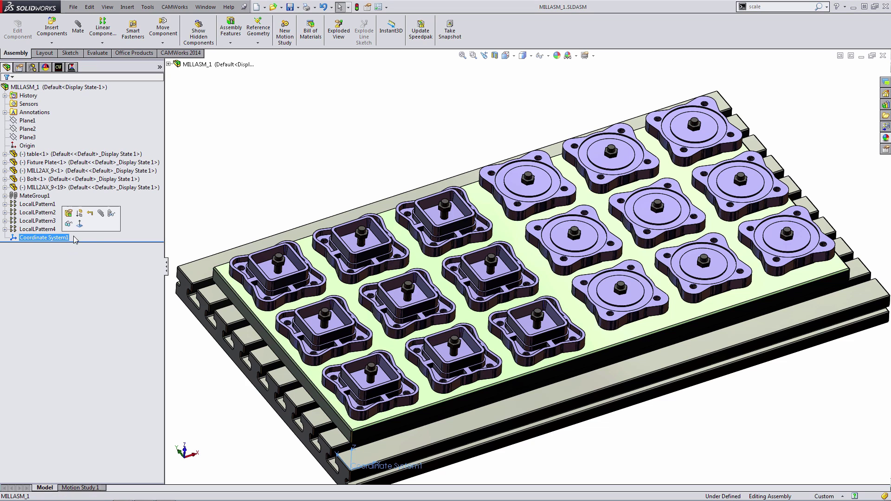
pyautogui.click(196, 201)
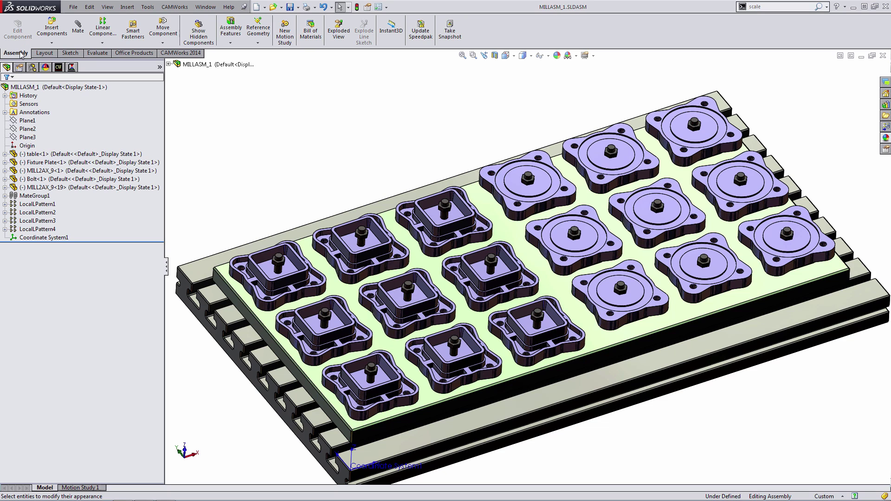
pyautogui.click(237, 39)
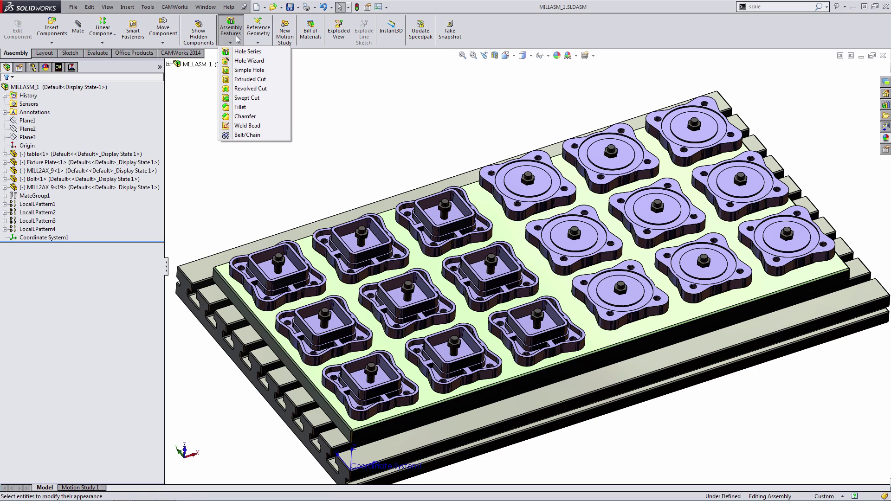
pyautogui.click(260, 34)
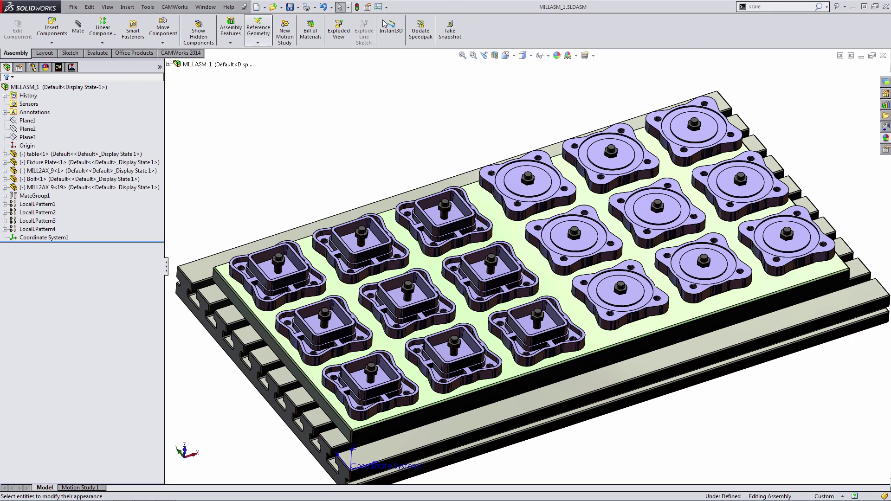
pyautogui.click(777, 8)
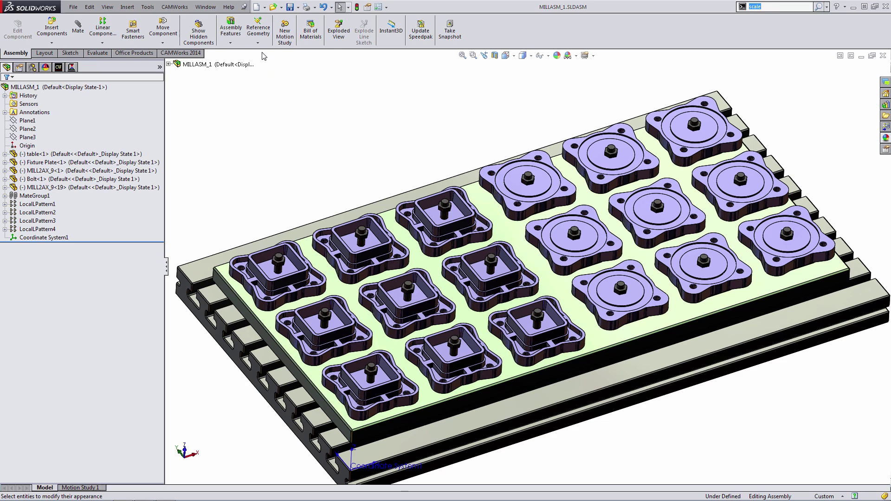
pyautogui.click(772, 4)
pyautogui.write('coo')
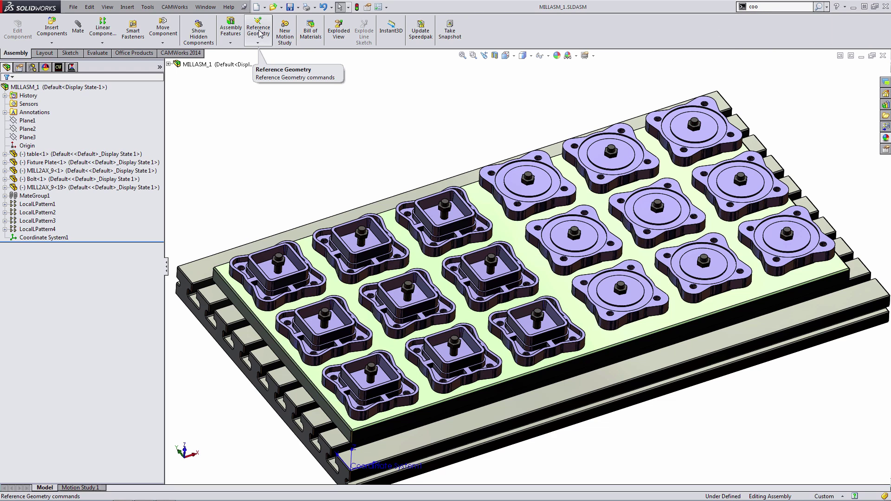
# Create a reference coordinate system at the fixture plate's upper corner vertex, at the far end of its short edge beside the square-pocket parts
pyautogui.click(258, 34)
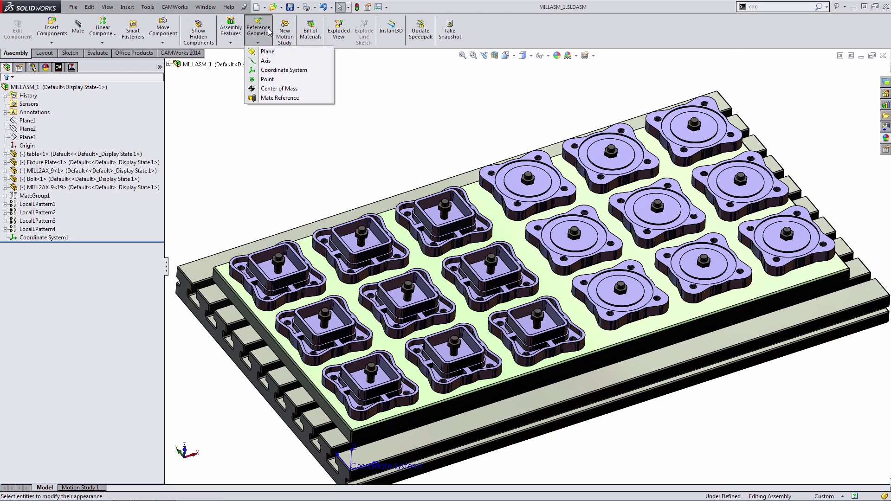
pyautogui.click(277, 69)
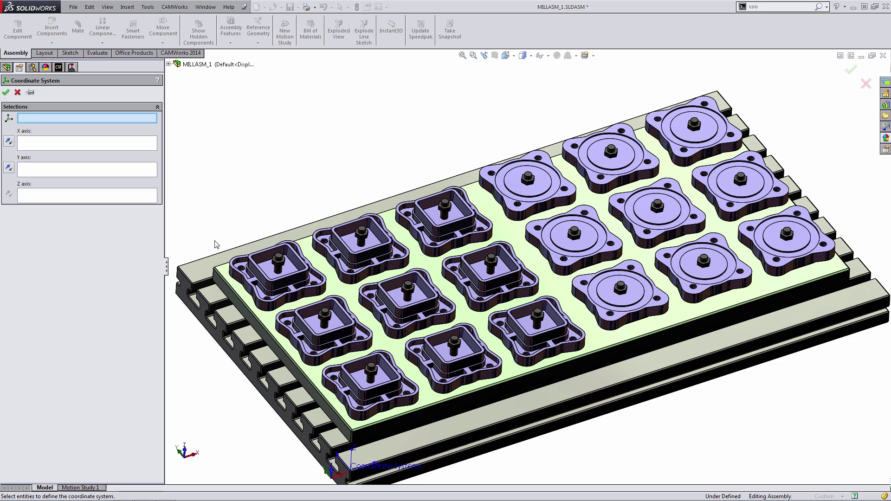
pyautogui.scroll(-5, 225, 255)
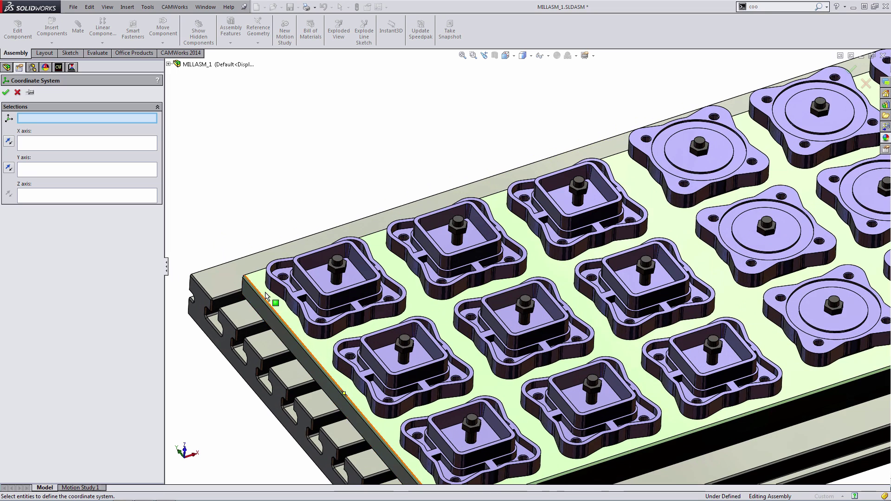
pyautogui.click(289, 256)
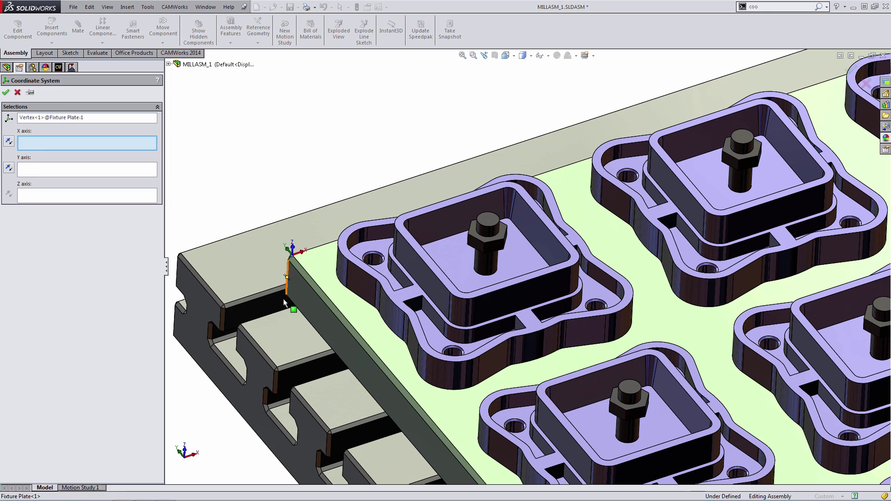
pyautogui.moveTo(299, 274); pyautogui.dragTo(298, 267, button='middle')
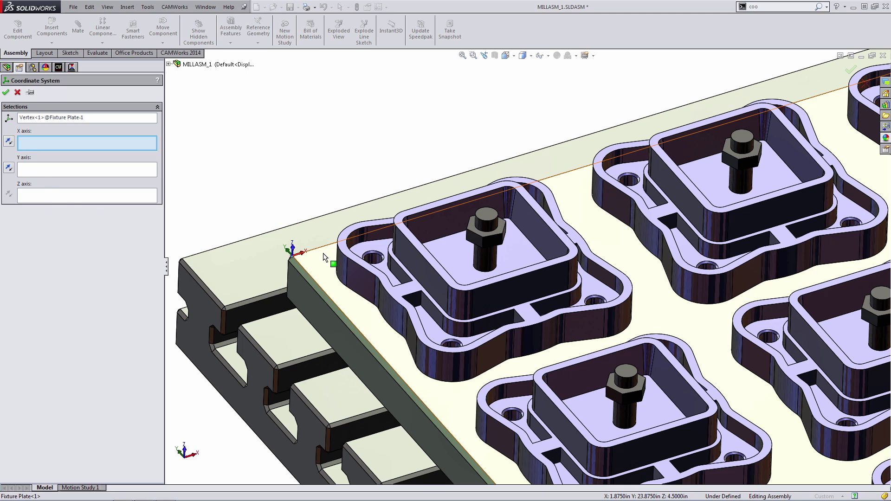
pyautogui.click(6, 93)
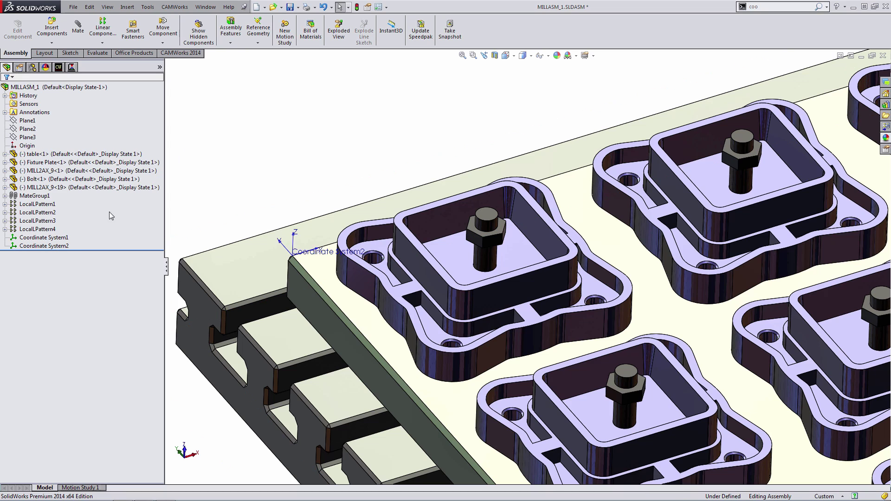
# Open the Mill - inch machine definition in the CAMWorks tree and review its tool crib and post processor settings
pyautogui.scroll(5, 305, 208)
pyautogui.keyDown('ctrl'); pyautogui.moveTo(563, 219); pyautogui.dragTo(367, 211, button='middle'); pyautogui.keyUp('ctrl')
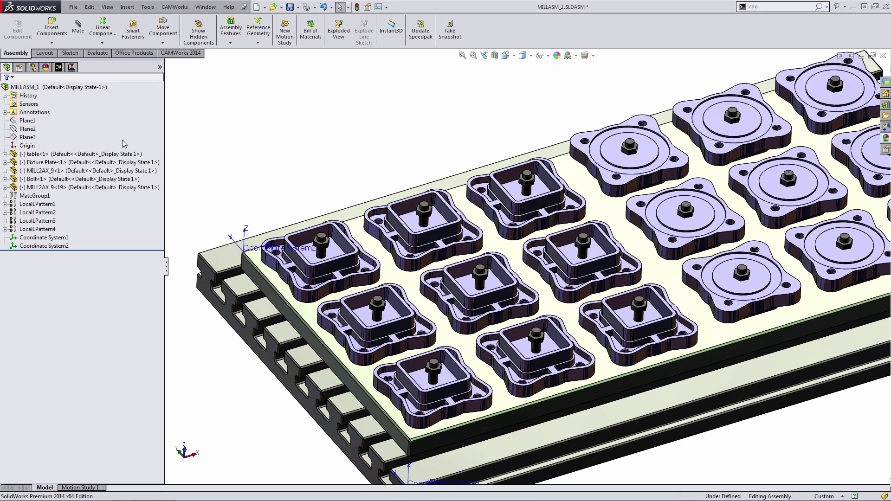
pyautogui.click(58, 68)
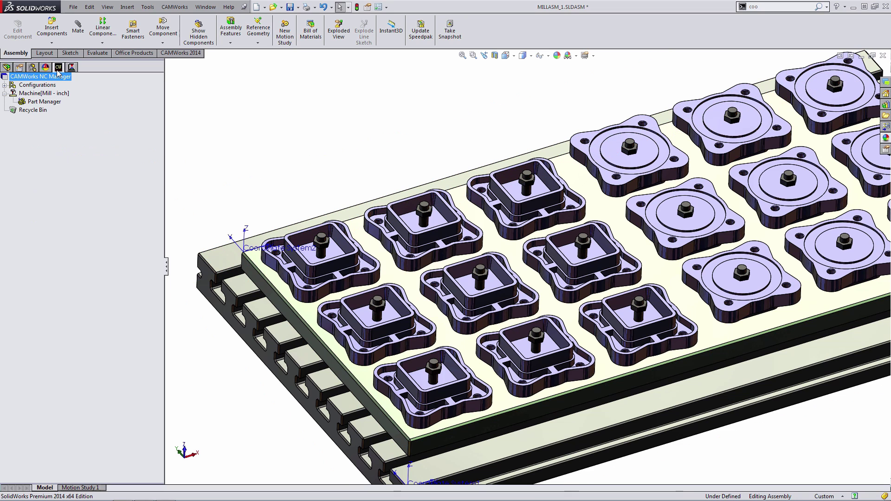
pyautogui.doubleClick(50, 94)
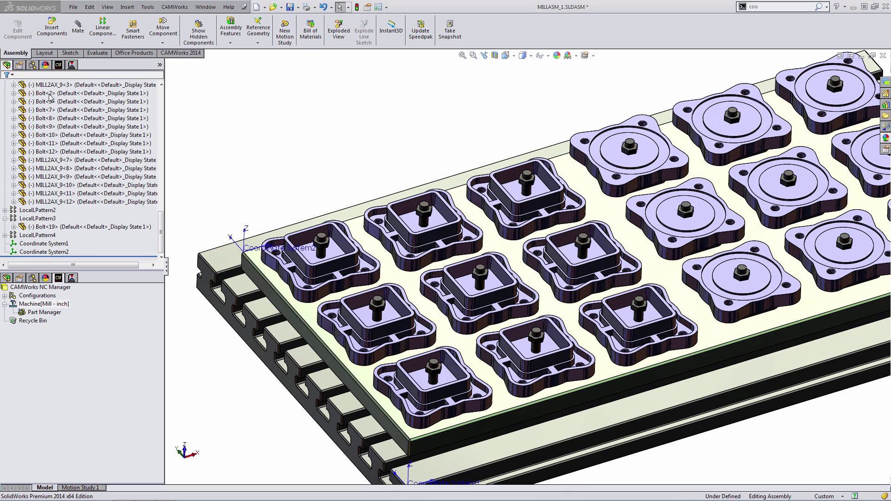
pyautogui.click(342, 115)
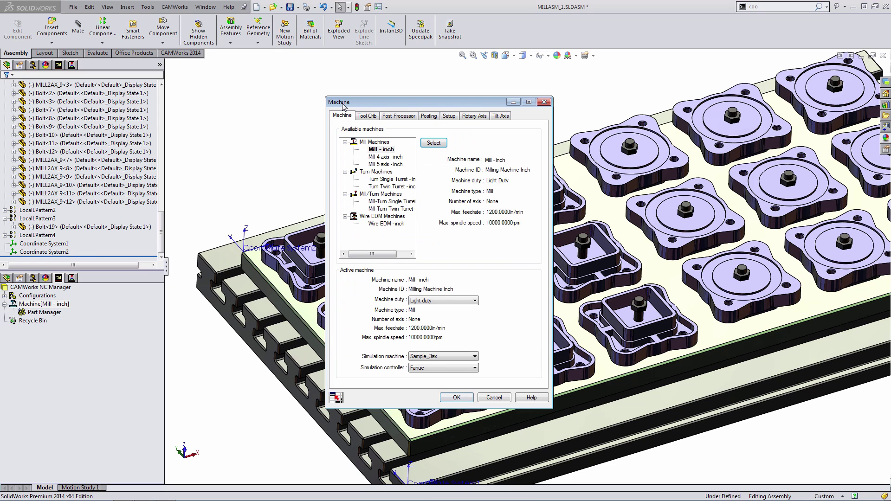
pyautogui.moveTo(342, 103); pyautogui.dragTo(209, 99)
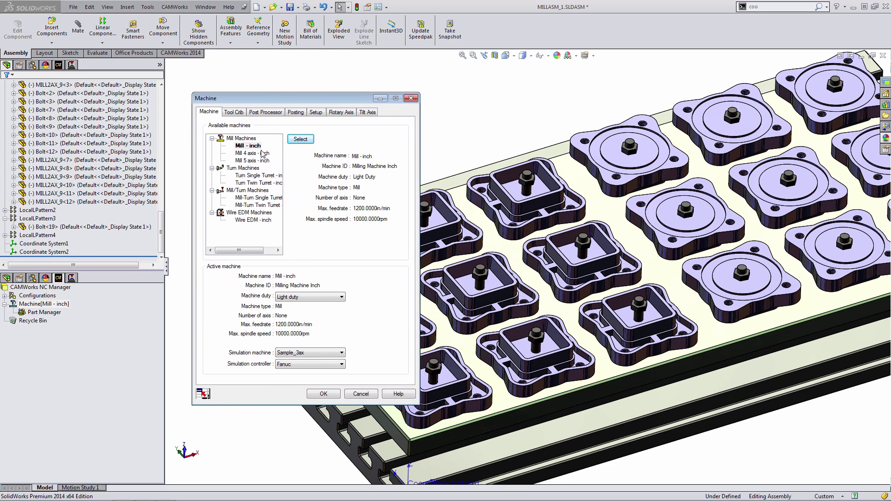
pyautogui.click(234, 113)
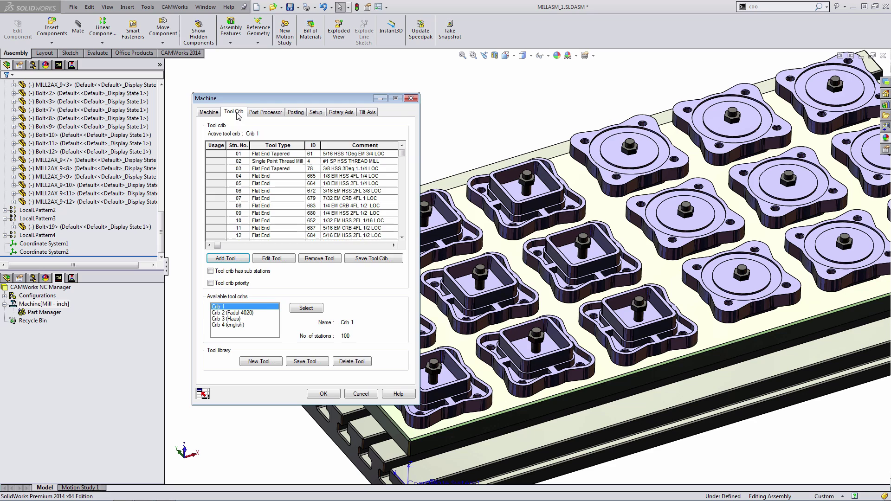
pyautogui.click(267, 111)
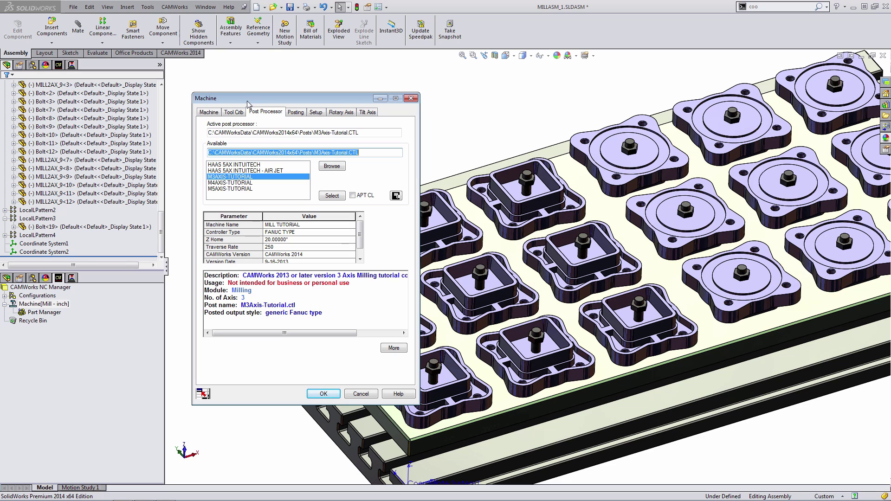
# Set Coordinate System1 as the machine's fixture coordinate system, check the indexing and rotary axis options, and accept the machine settings
pyautogui.click(316, 113)
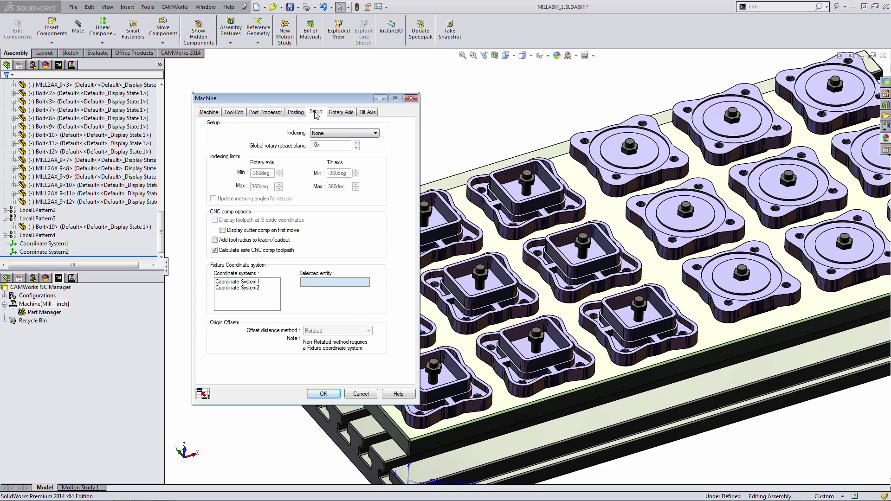
pyautogui.click(247, 282)
pyautogui.moveTo(311, 103); pyautogui.dragTo(231, 110)
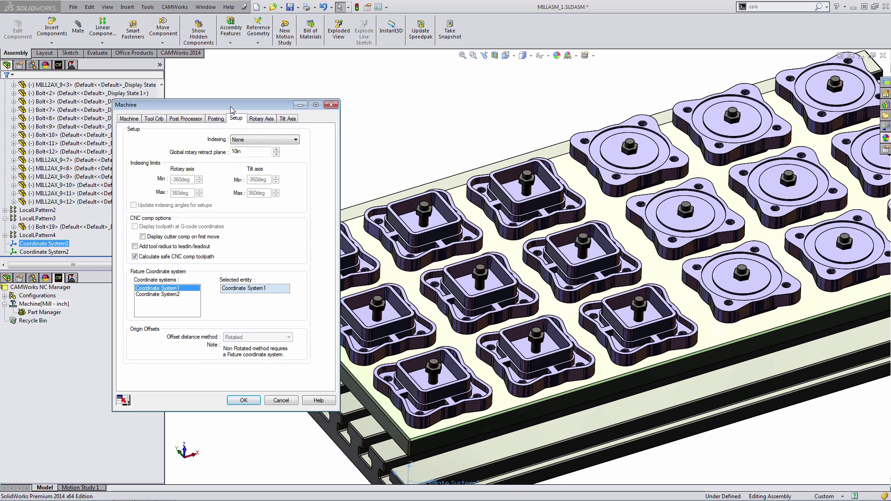
pyautogui.click(259, 139)
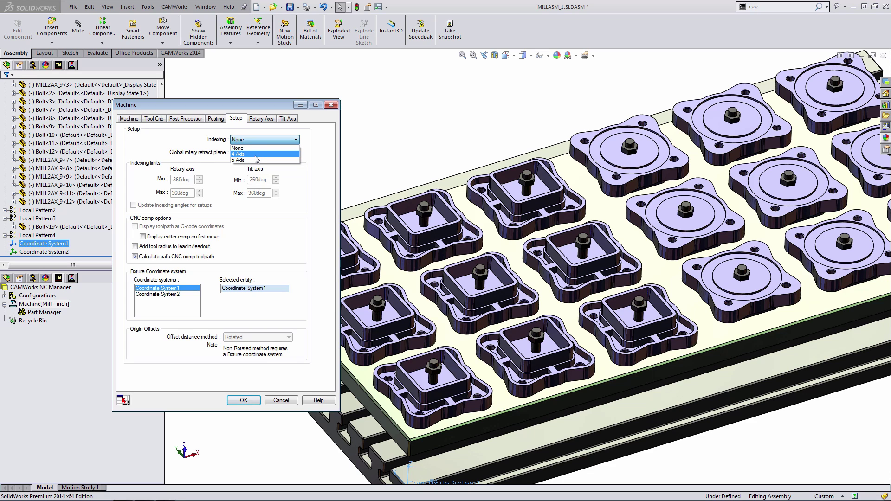
pyautogui.click(260, 119)
pyautogui.click(260, 120)
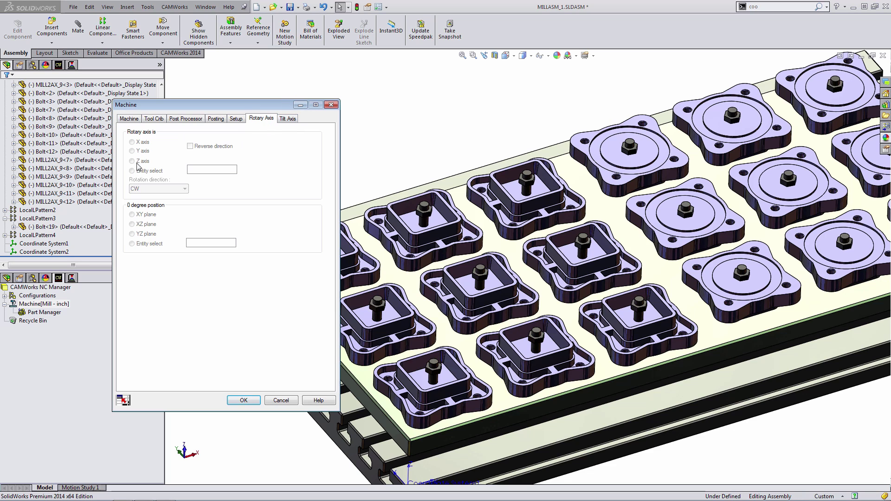
pyautogui.click(236, 119)
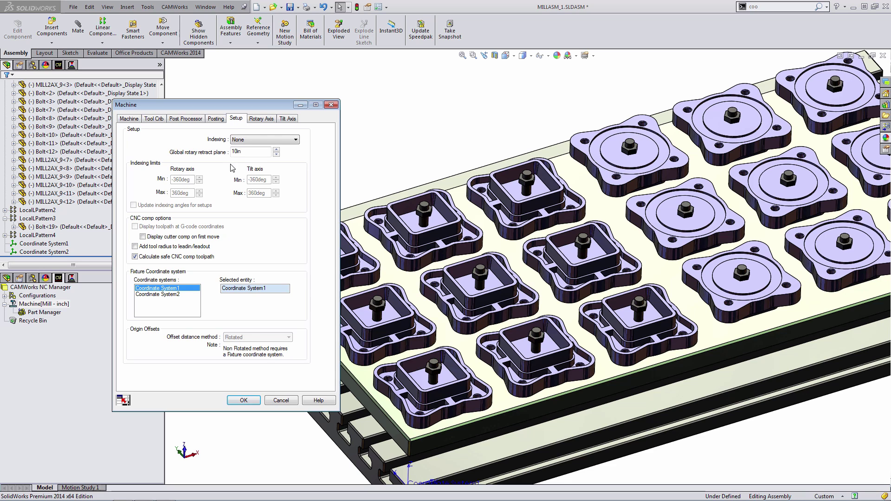
pyautogui.click(237, 402)
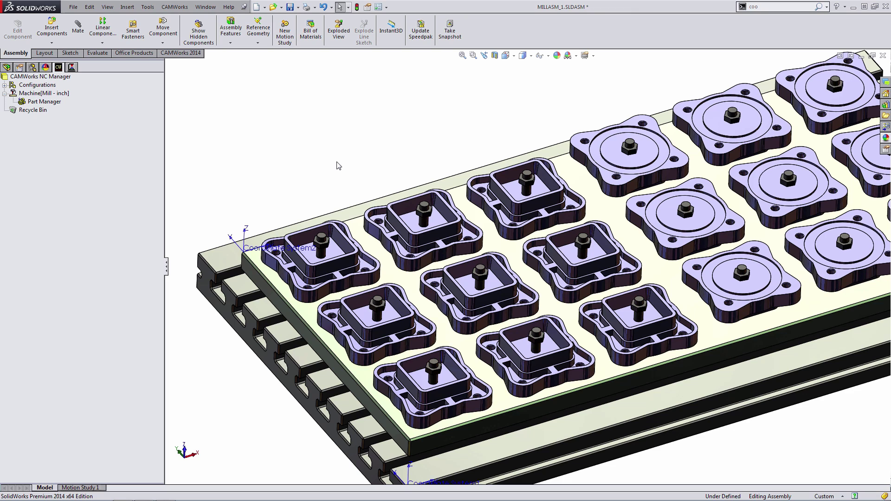
# Select a MILL2AX_9 part in the Part Manager and add all of its instances to the parts to machine
pyautogui.click(56, 104)
pyautogui.doubleClick(56, 103)
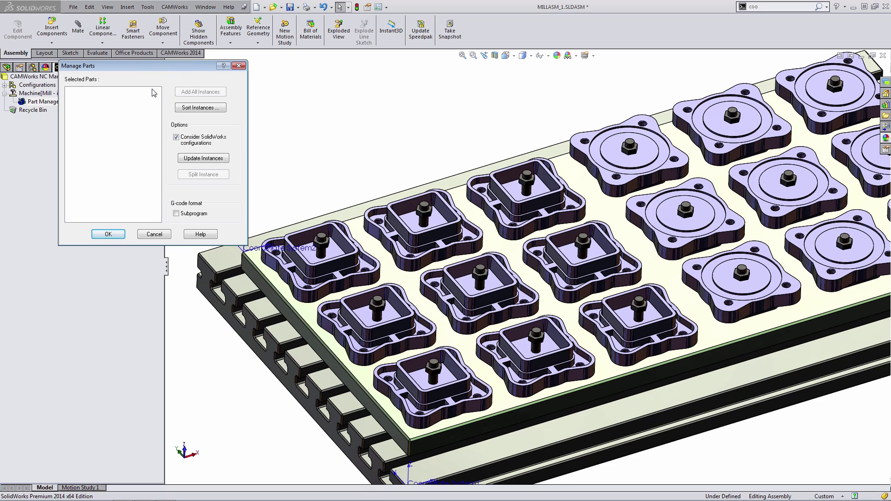
pyautogui.moveTo(153, 67); pyautogui.dragTo(140, 60)
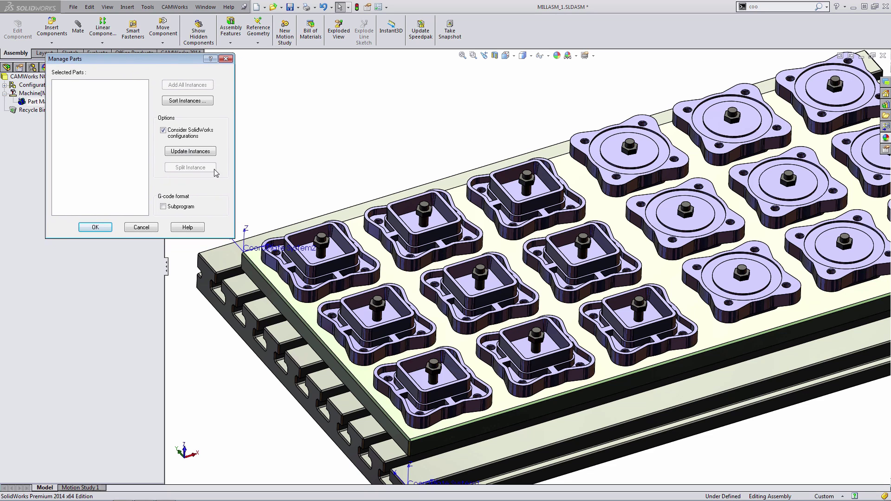
pyautogui.click(335, 253)
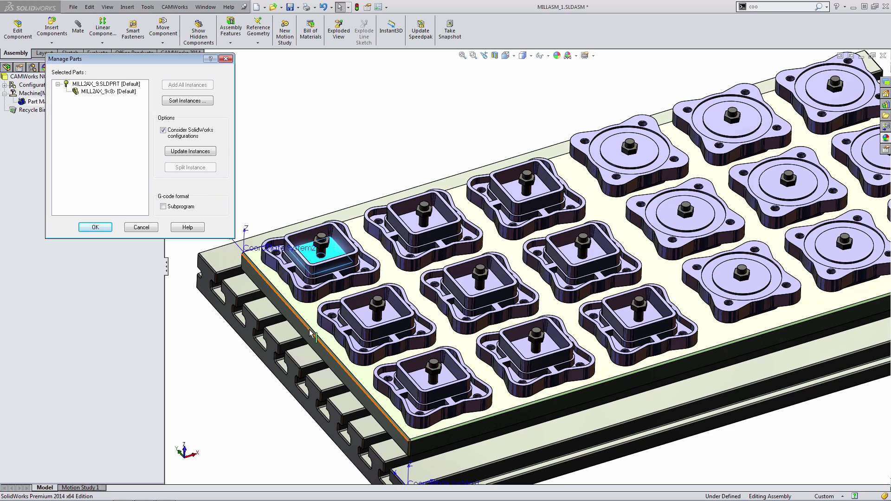
pyautogui.scroll(5, 467, 289)
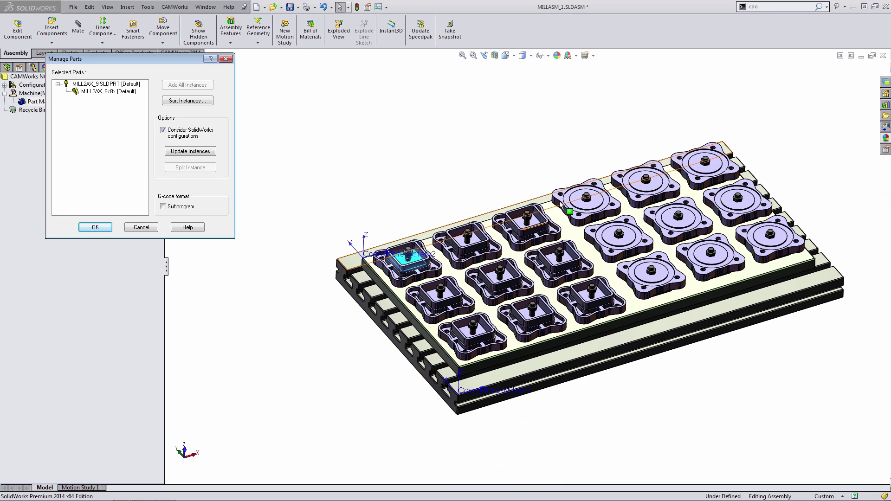
pyautogui.click(119, 84)
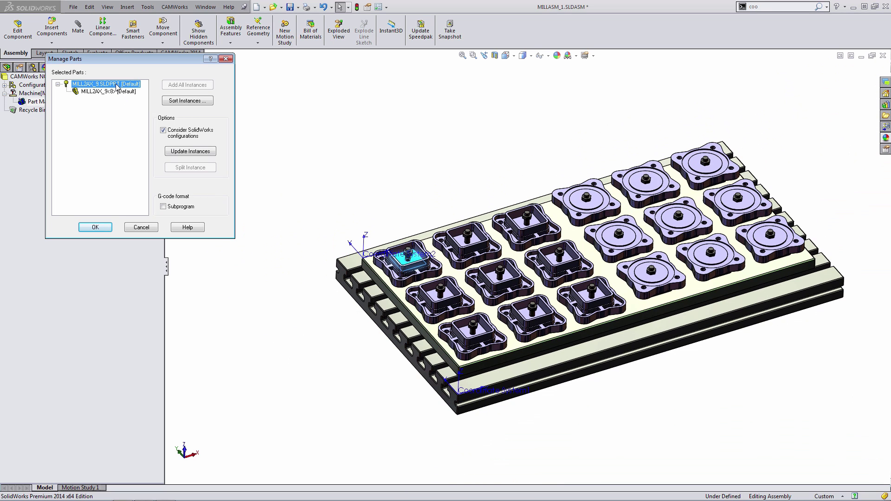
pyautogui.click(177, 84)
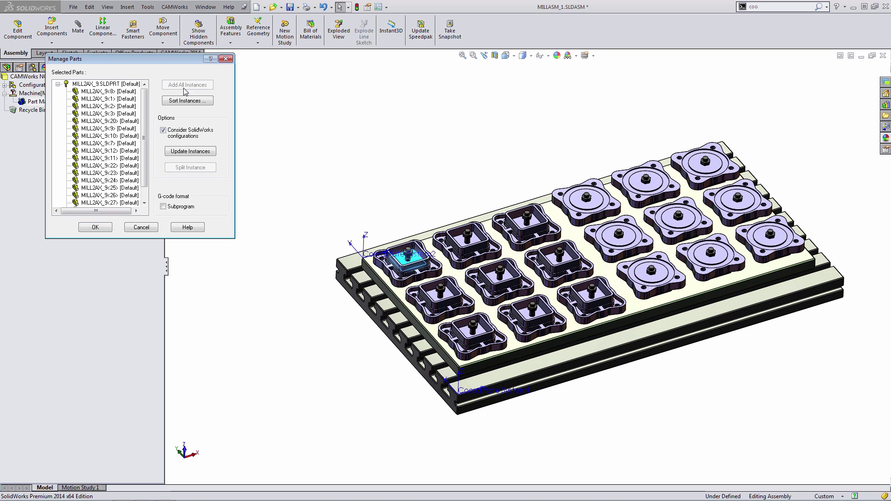
pyautogui.click(332, 147)
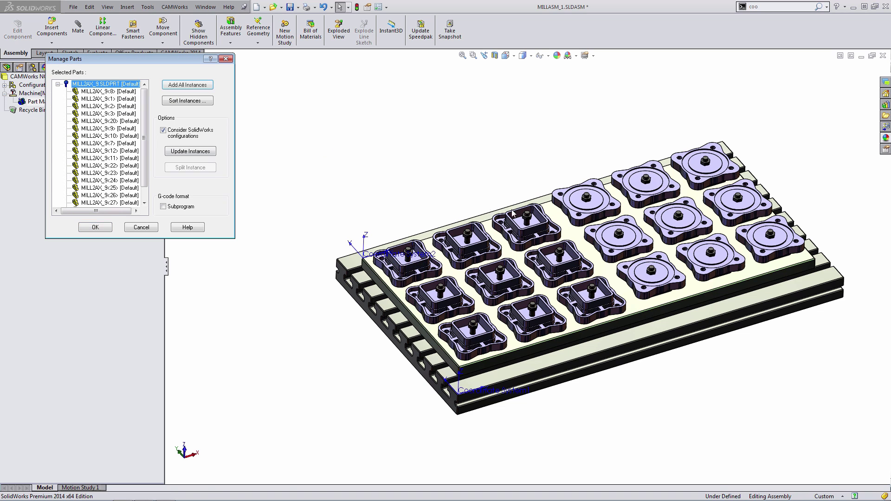
# Enable subprogram output as the G-code format for the selected parts and accept the part list
pyautogui.scroll(-1, 516, 130)
pyautogui.scroll(-2, 561, 246)
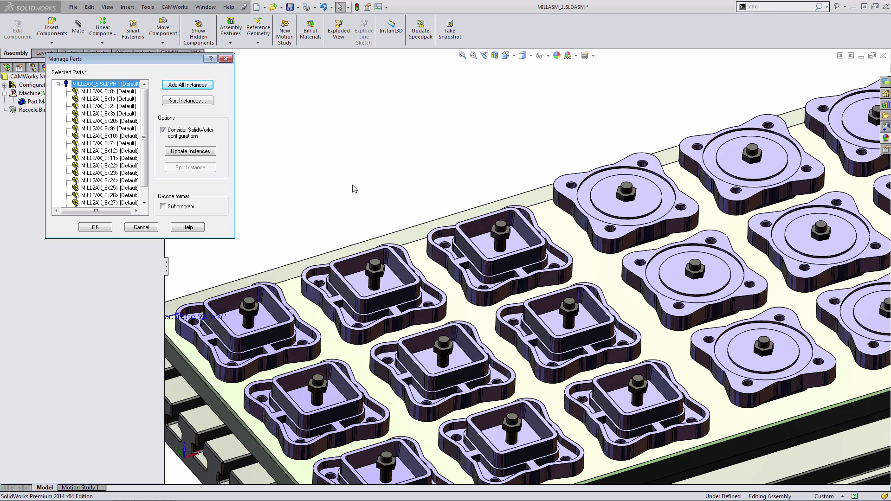
pyautogui.click(163, 207)
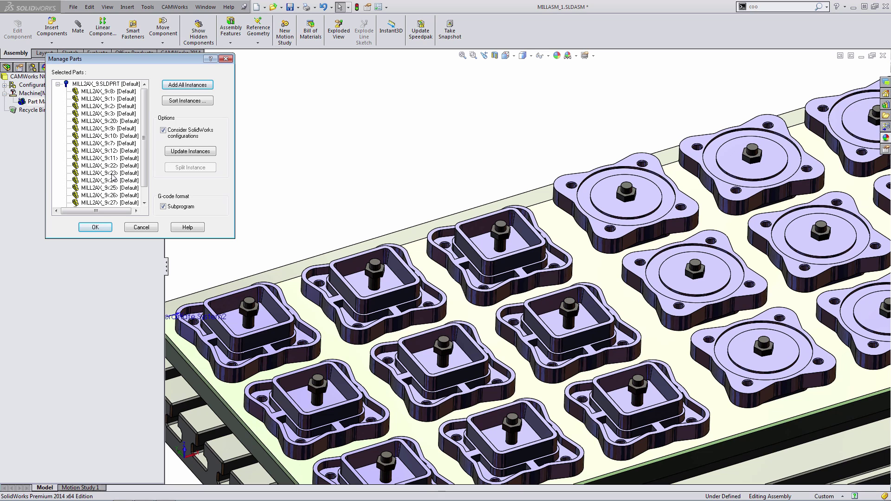
pyautogui.click(95, 227)
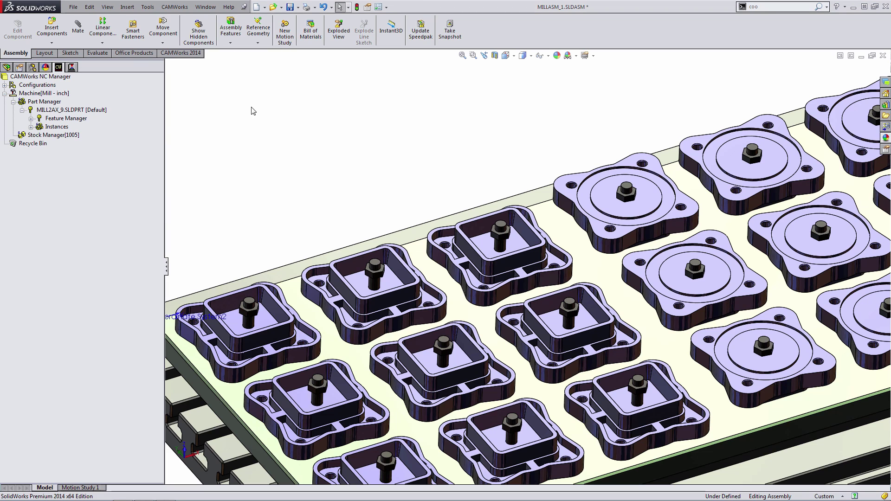
# Examine the Feature Manager and the list of instances under the MILL2AX_9 part in the CAMWorks tree
pyautogui.click(62, 110)
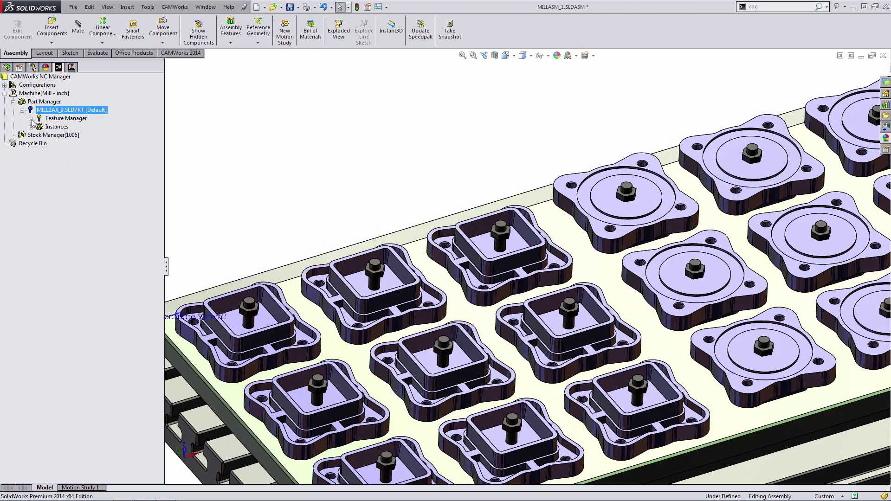
pyautogui.click(31, 119)
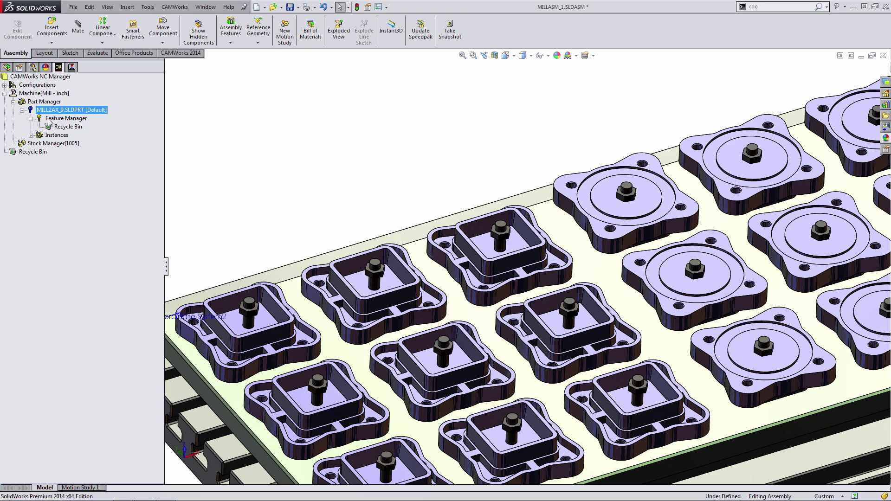
pyautogui.click(31, 135)
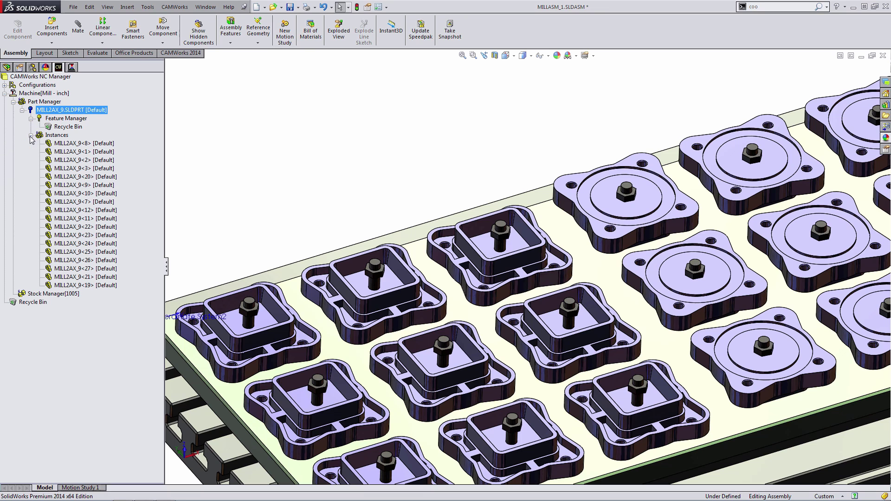
pyautogui.click(68, 120)
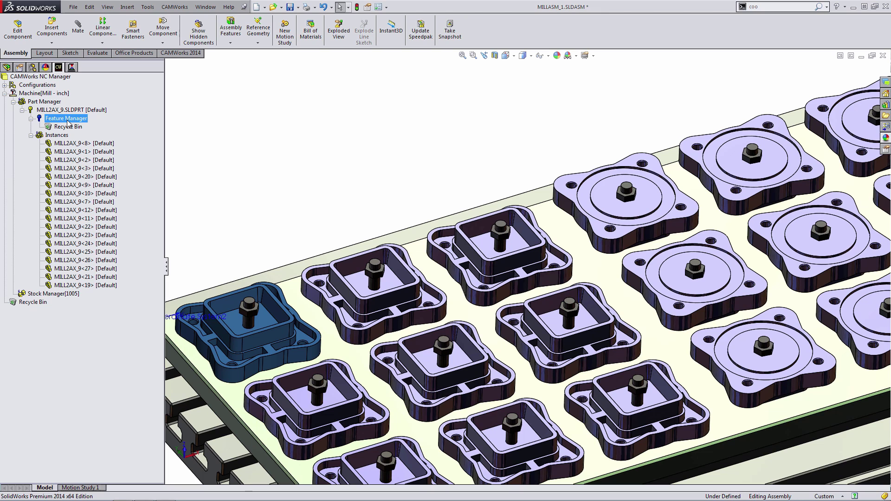
pyautogui.click(55, 136)
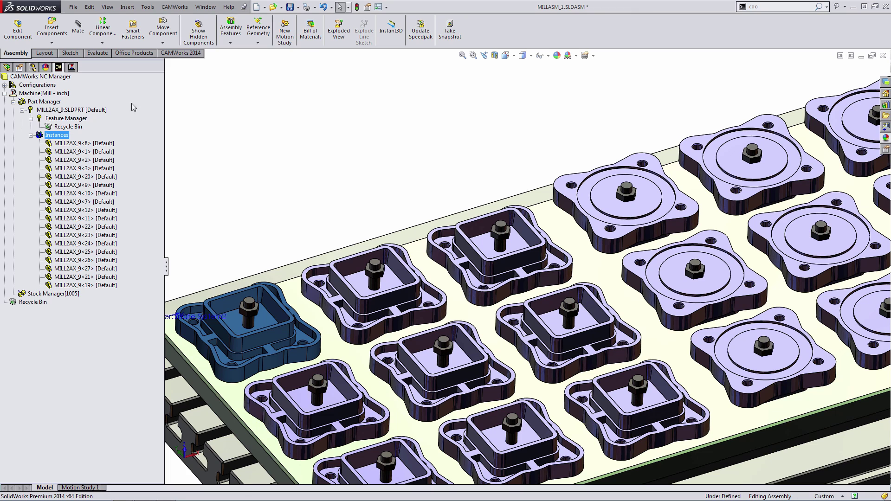
pyautogui.click(341, 176)
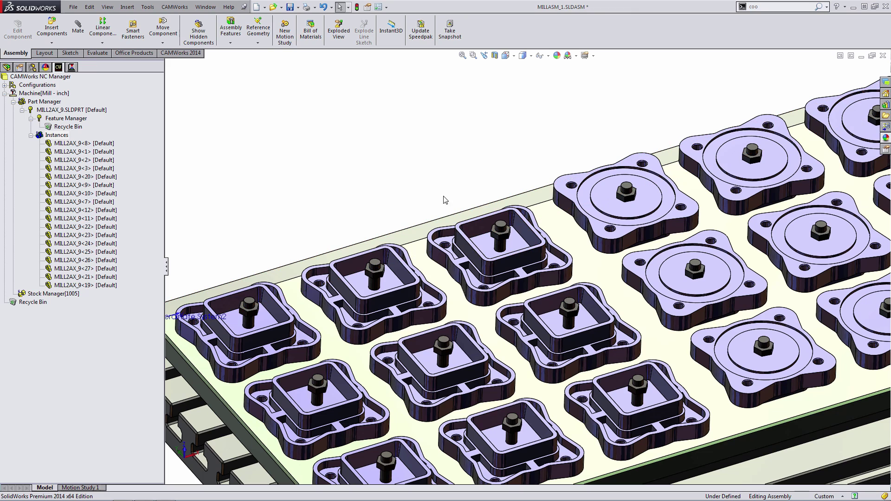
pyautogui.doubleClick(40, 136)
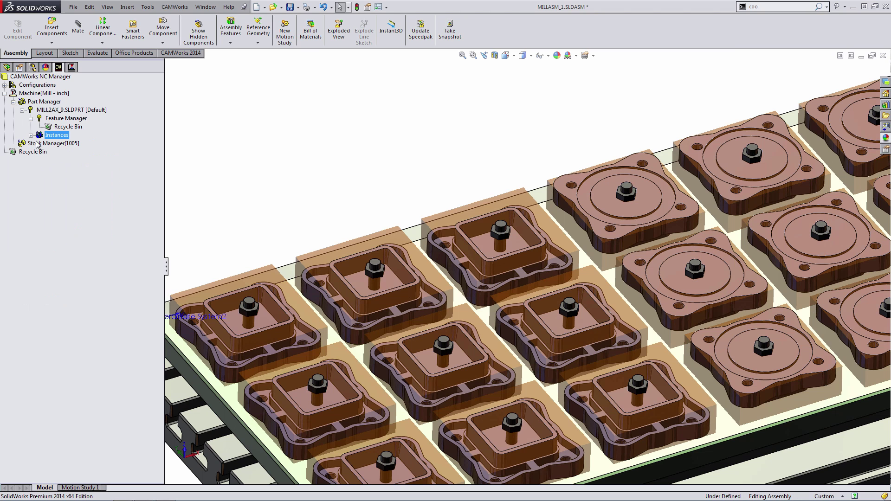
# Open the Stock Manager definition for the assembly and review its material setting
pyautogui.click(39, 144)
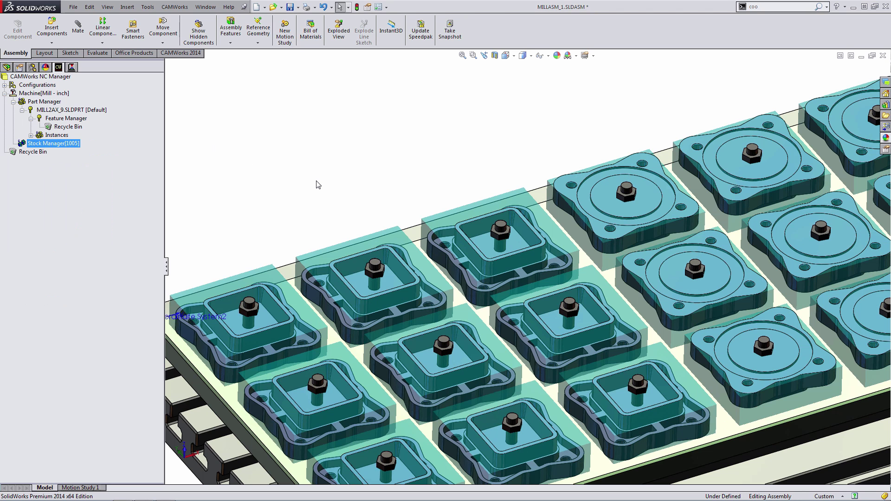
pyautogui.keyDown('ctrl'); pyautogui.moveTo(400, 193); pyautogui.dragTo(384, 139, button='middle'); pyautogui.keyUp('ctrl')
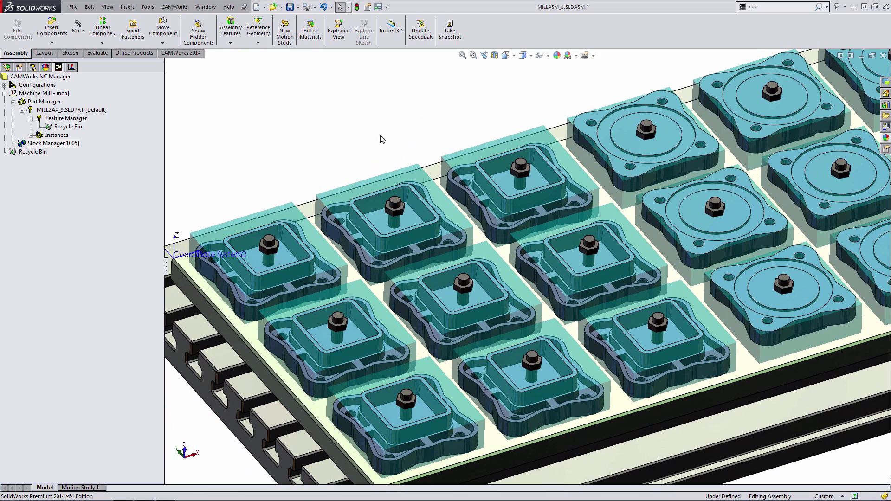
pyautogui.doubleClick(54, 143)
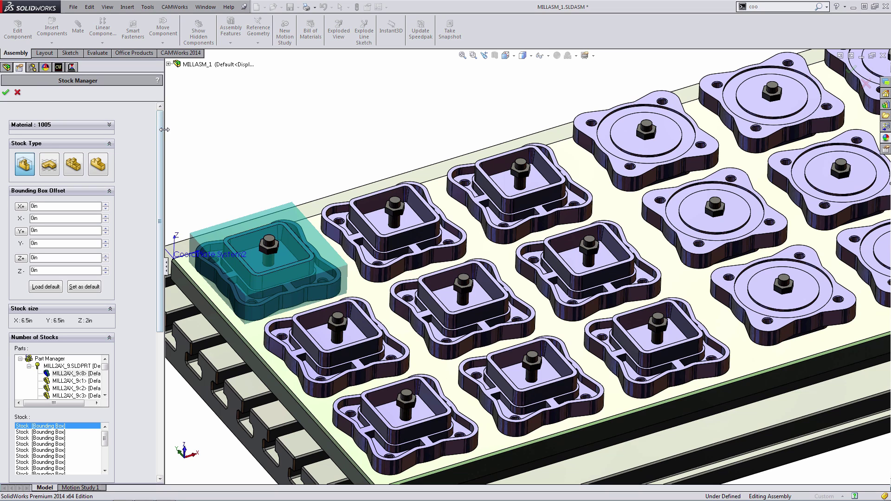
pyautogui.moveTo(165, 131); pyautogui.dragTo(163, 130)
pyautogui.click(108, 125)
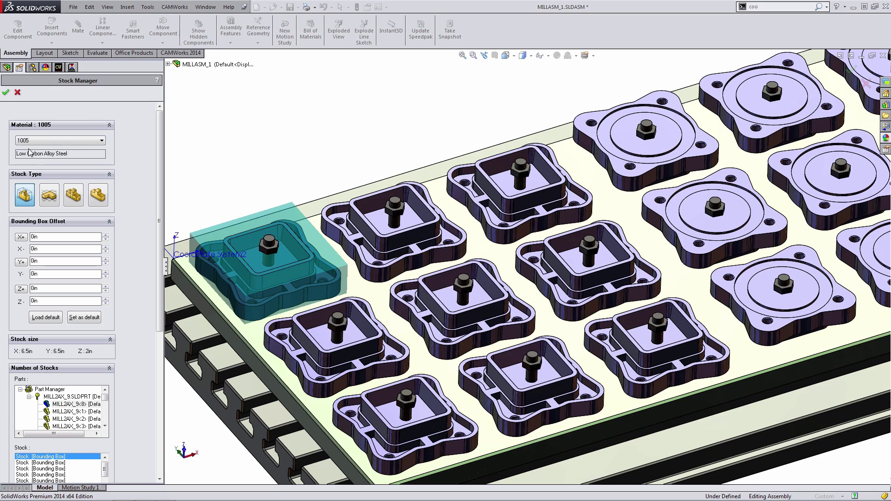
pyautogui.click(109, 125)
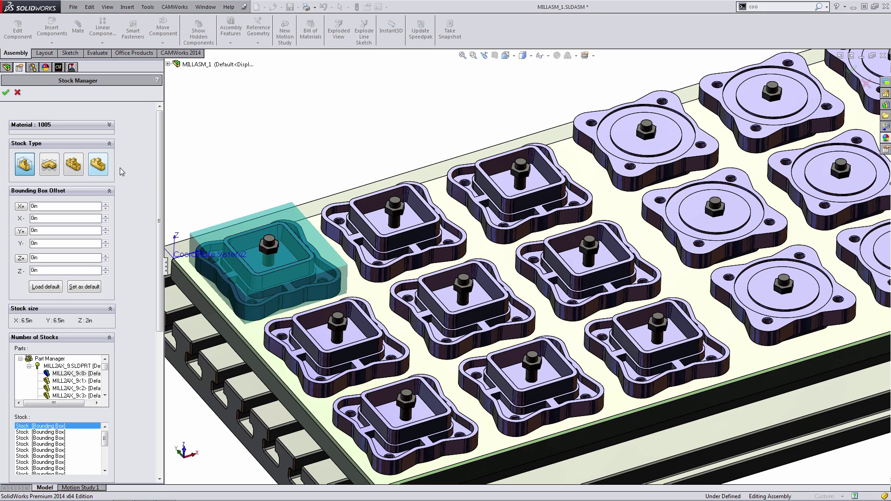
# Go through the individual bounding box stocks one by one to see which MILL2AX_9 instance each belongs to
pyautogui.scroll(-5, 147, 226)
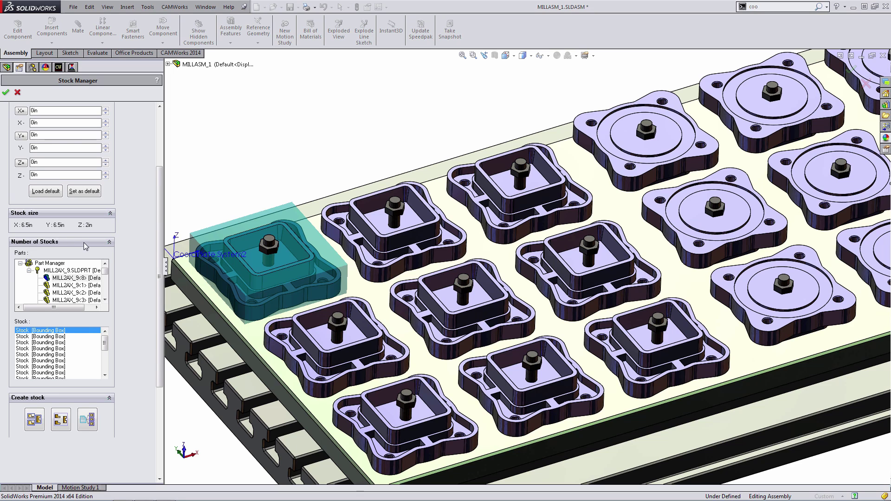
pyautogui.scroll(-5, 99, 366)
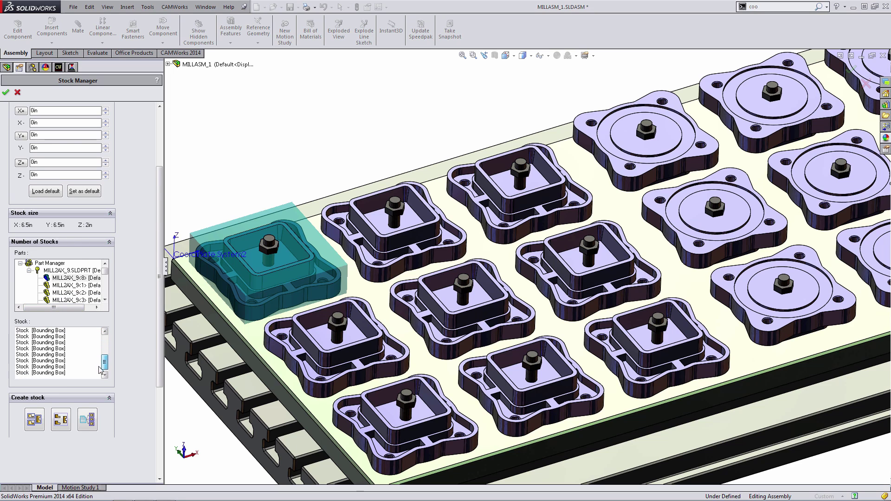
pyautogui.click(51, 336)
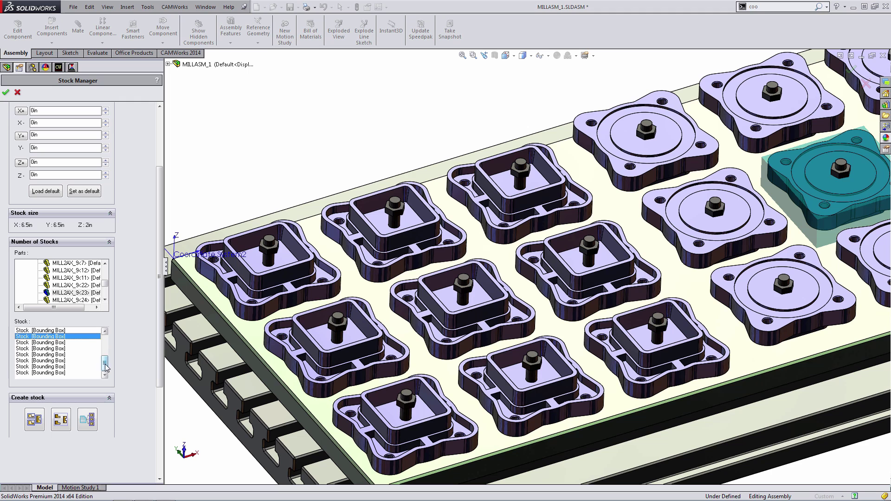
pyautogui.moveTo(105, 367); pyautogui.dragTo(105, 342)
pyautogui.click(61, 330)
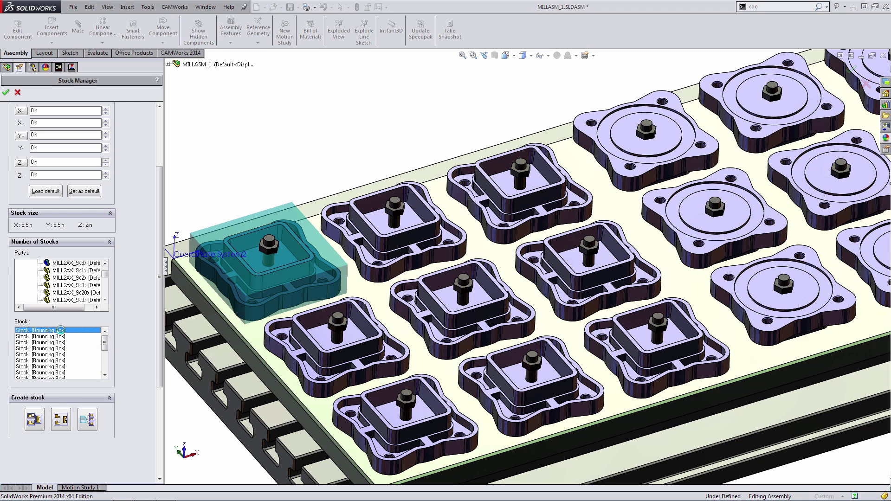
pyautogui.press('Down')
pyautogui.press('Down')
pyautogui.press('Down')
pyautogui.press('Down')
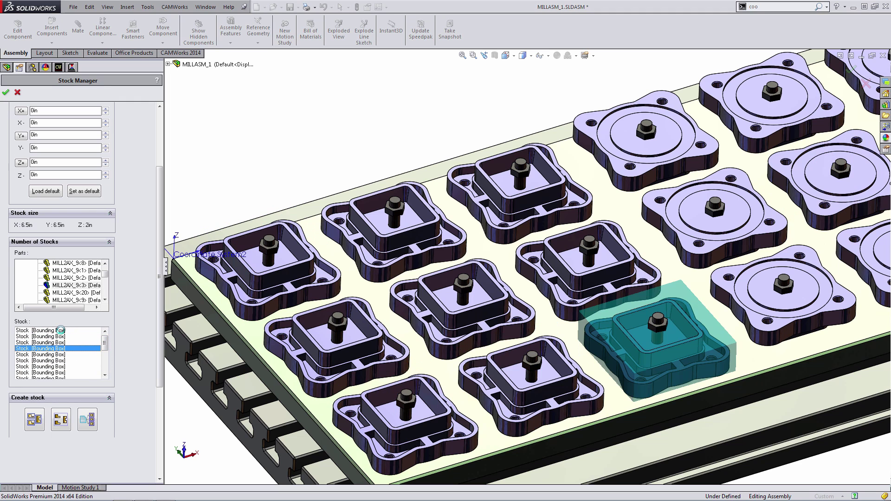
pyautogui.press('Down')
pyautogui.press('Down')
pyautogui.press('Down')
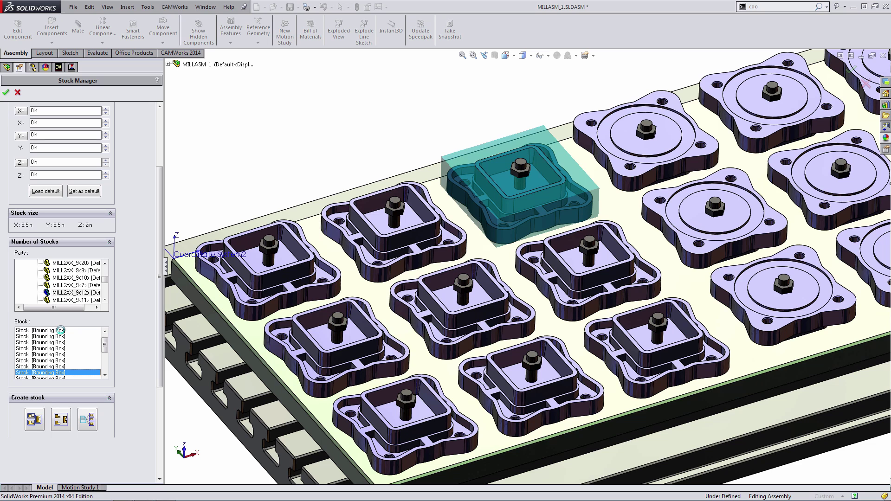
pyautogui.press('Up')
pyautogui.press('Up')
pyautogui.press('Up')
pyautogui.press('Up')
pyautogui.press('Up')
pyautogui.press('Up')
pyautogui.press('Up')
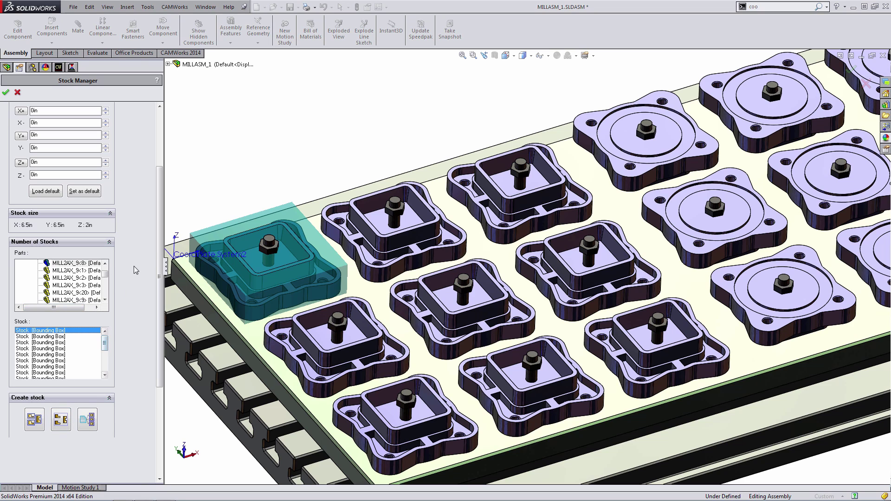
# Select all the bounding box stocks and replace them with one common stock enclosing every part instance
pyautogui.scroll(3, 158, 236)
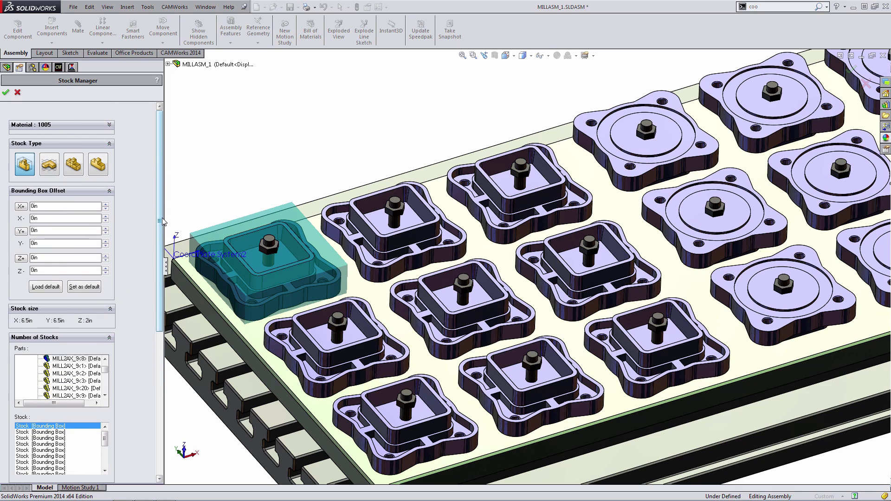
pyautogui.scroll(-5, 160, 222)
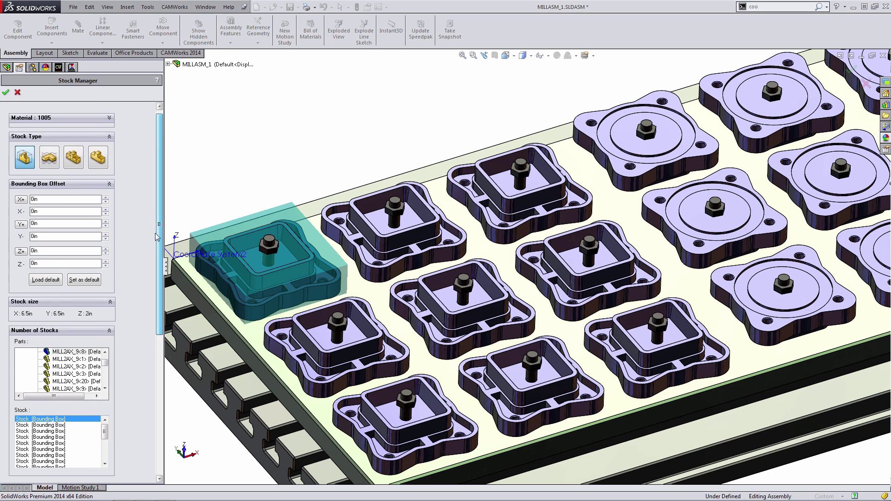
pyautogui.scroll(-3, 61, 362)
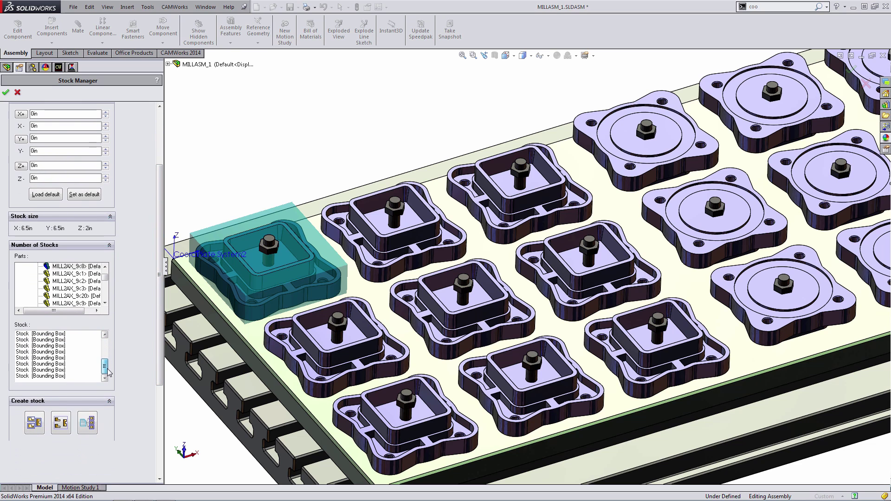
pyautogui.keyDown('shift'); pyautogui.click(55, 376); pyautogui.keyUp('shift')
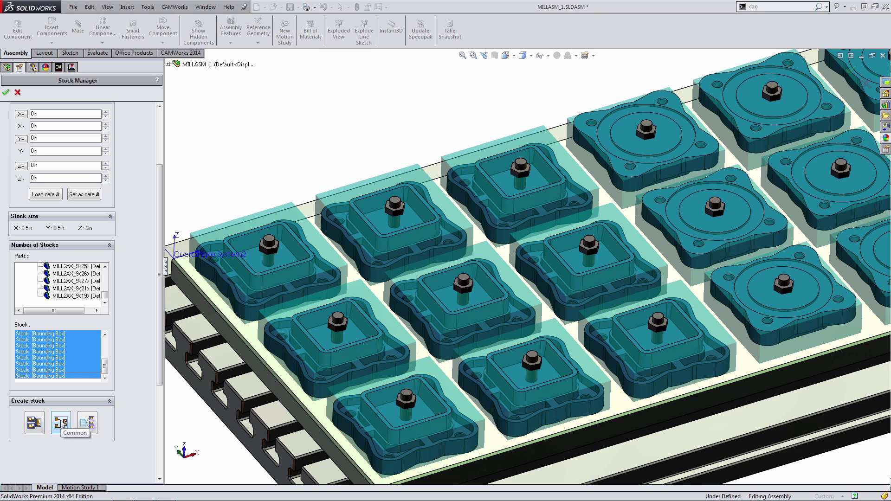
pyautogui.click(61, 422)
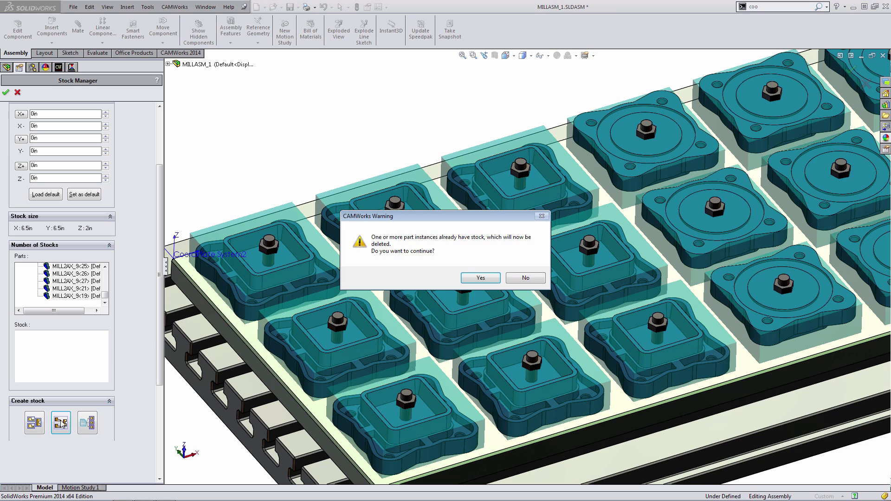
pyautogui.click(482, 277)
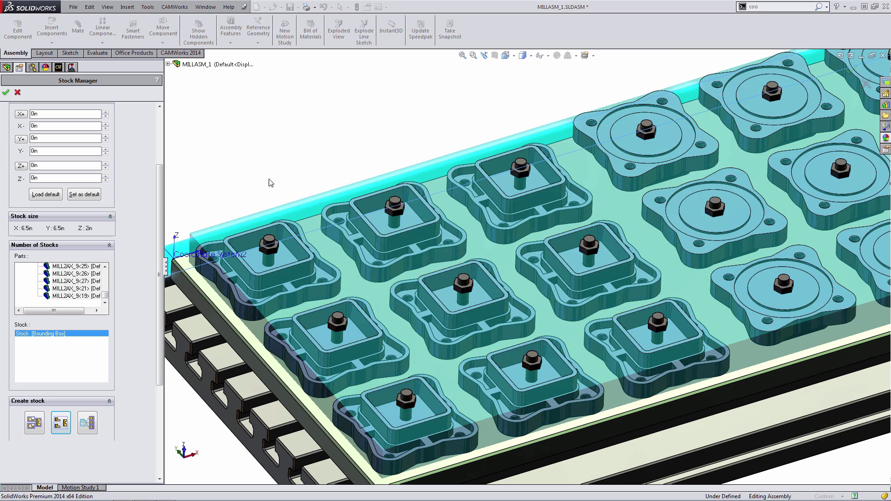
pyautogui.click(45, 334)
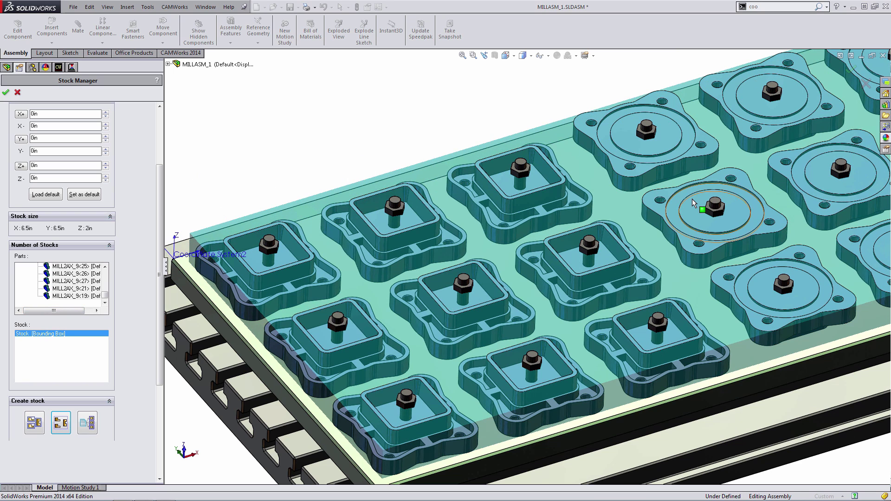
pyautogui.keyDown('ctrl'); pyautogui.moveTo(710, 209); pyautogui.dragTo(226, 233, button='middle'); pyautogui.keyUp('ctrl')
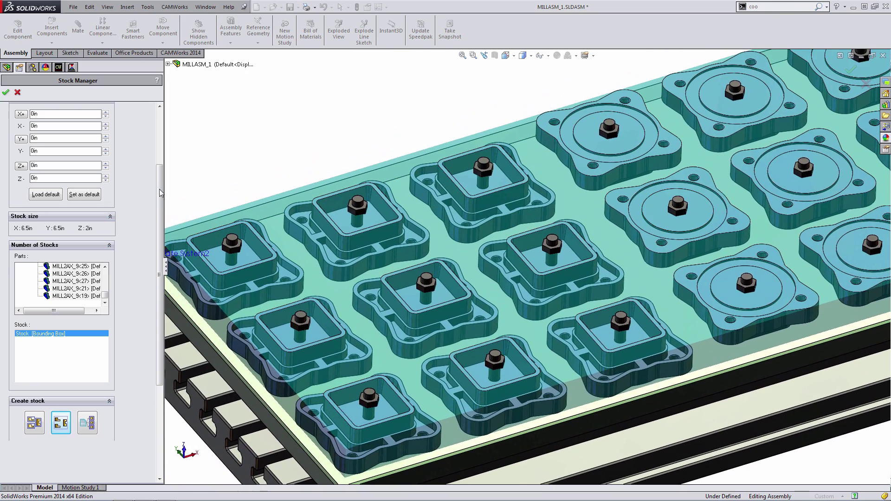
# Set equal bounding box offsets of 0.2 in on both X sides and both Y sides, and accept the stock
pyautogui.scroll(3, 161, 193)
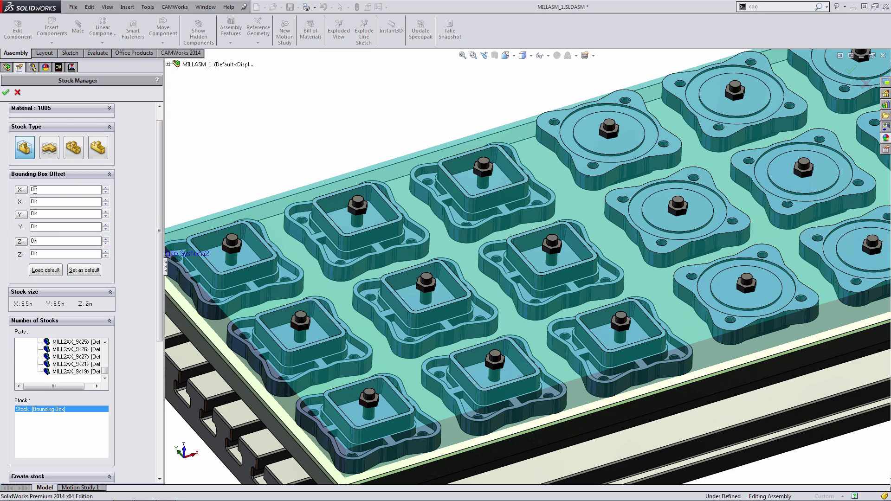
pyautogui.click(20, 189)
pyautogui.click(20, 214)
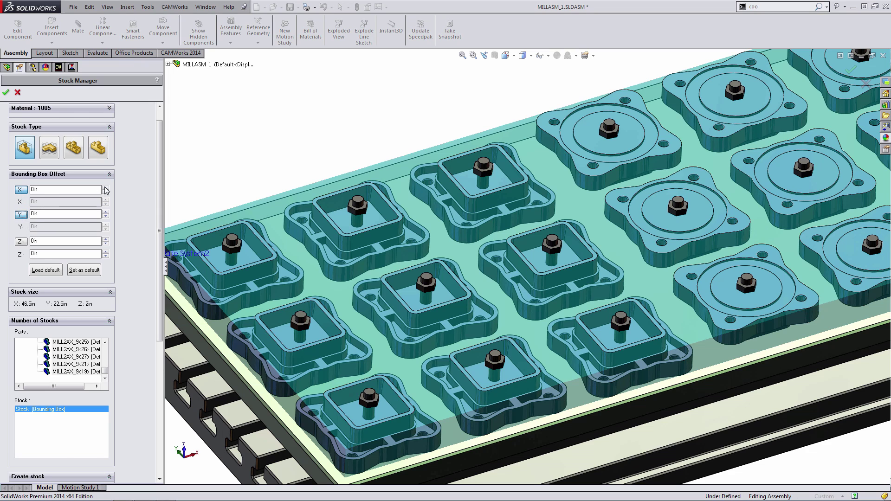
pyautogui.click(105, 188)
pyautogui.click(106, 187)
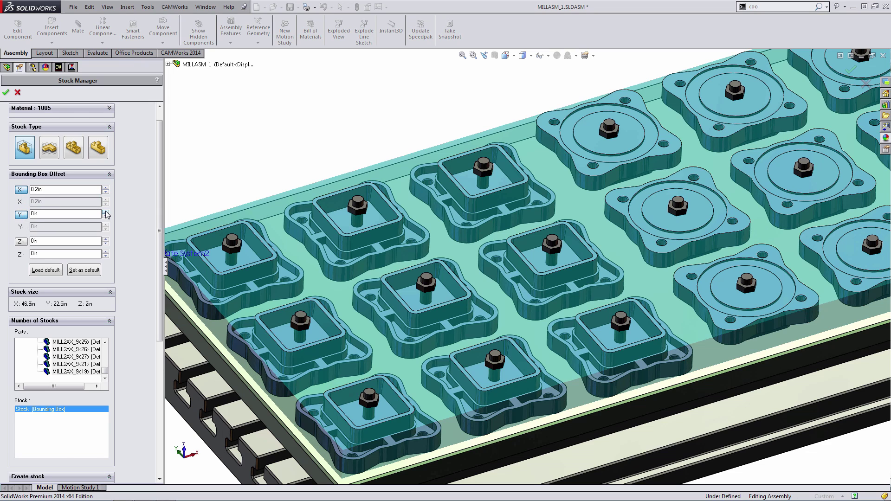
pyautogui.click(105, 212)
pyautogui.click(106, 212)
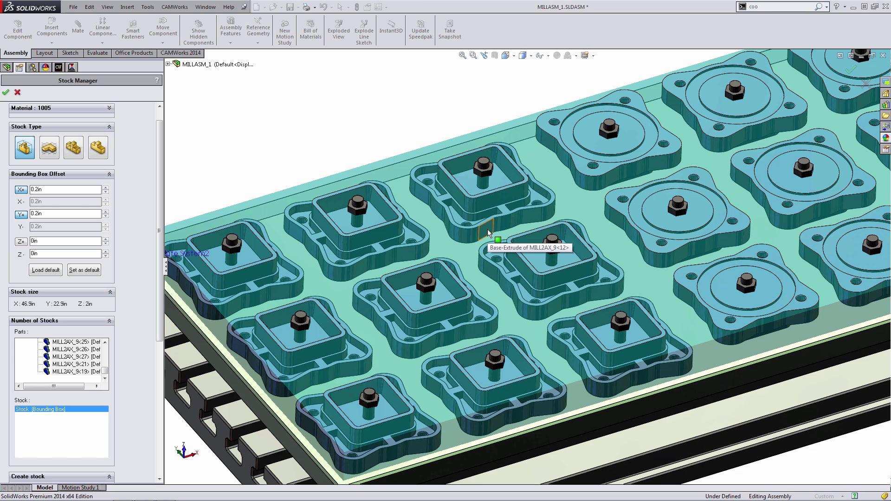
pyautogui.keyDown('ctrl'); pyautogui.moveTo(626, 211); pyautogui.dragTo(644, 181, button='middle'); pyautogui.keyUp('ctrl')
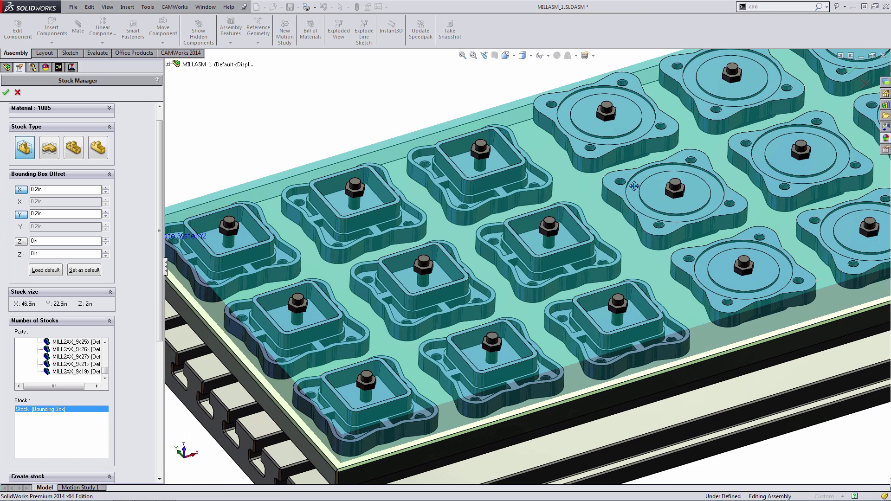
pyautogui.click(6, 93)
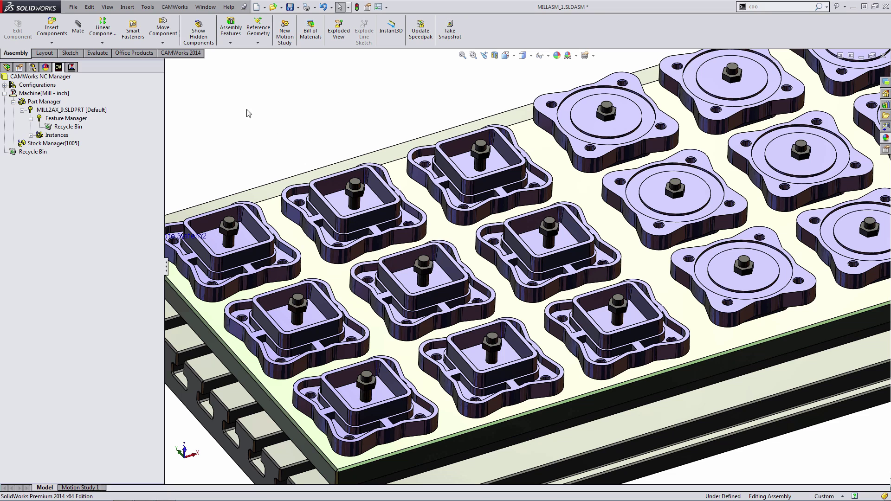
# Extract the machinable features of the MILL2AX_9 part and collapse Setup1 in the CAMWorks tree
pyautogui.click(181, 53)
pyautogui.click(78, 39)
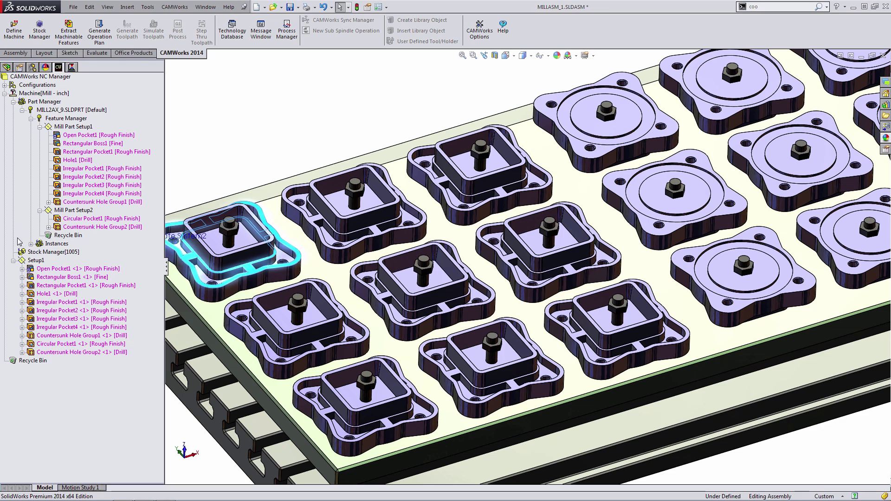
pyautogui.click(13, 260)
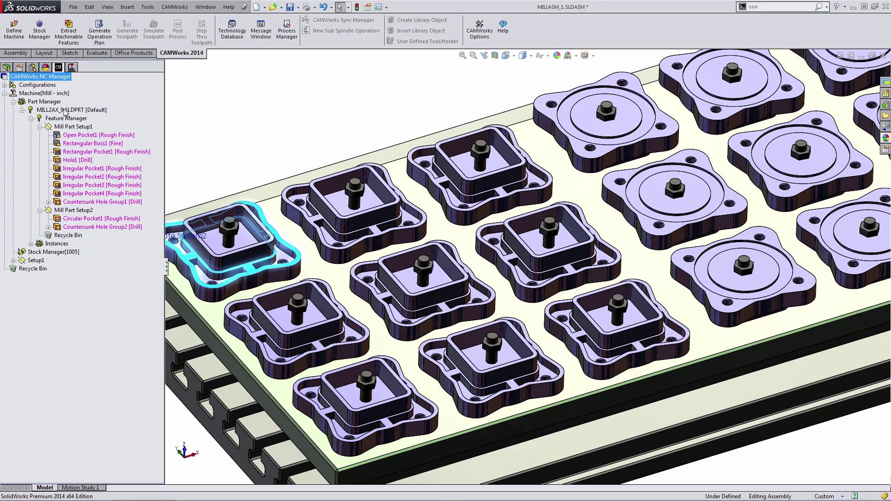
# Examine the features of both mill part setups, the MILL2AX_9 instances, and the instances assigned to Open Pocket1 in Setup1
pyautogui.click(74, 128)
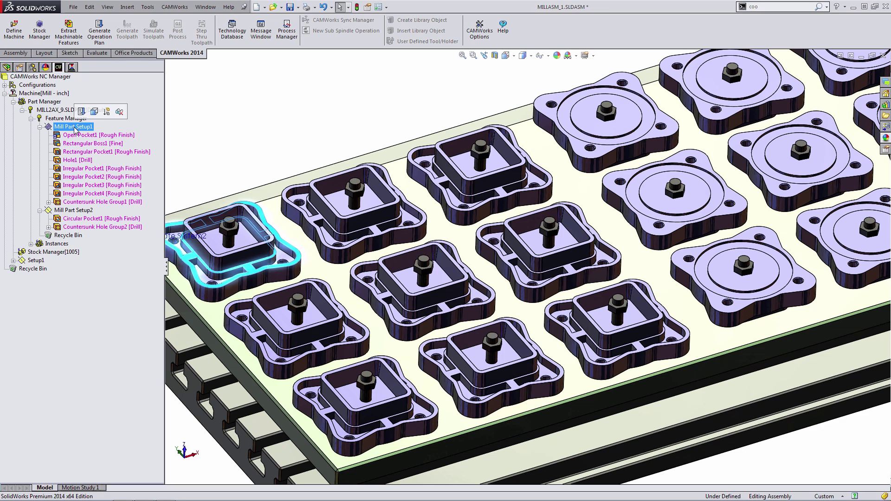
pyautogui.click(73, 210)
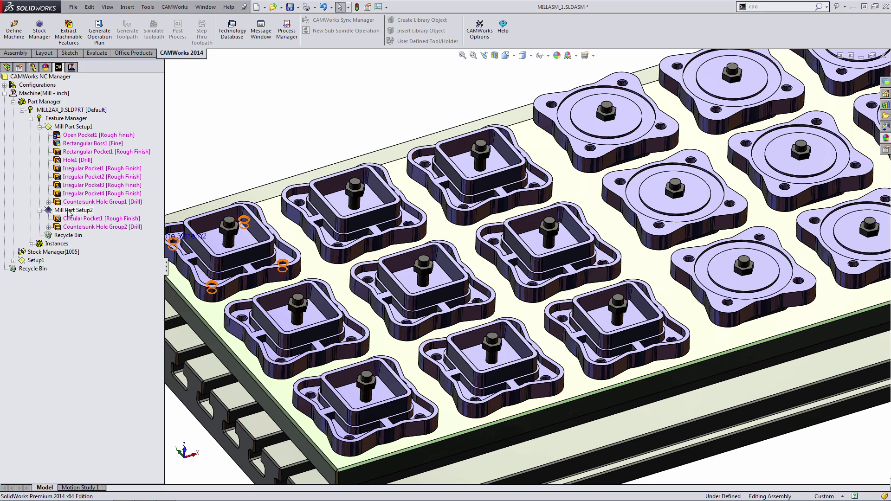
pyautogui.rightClick(75, 127)
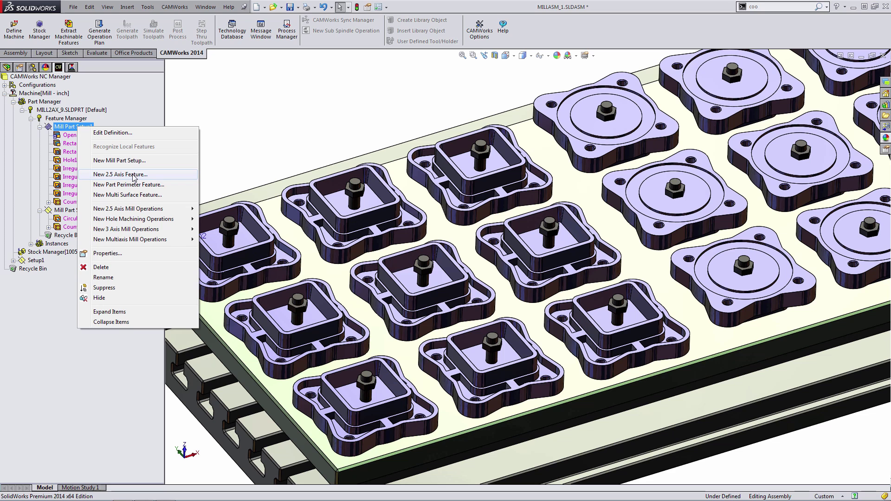
pyautogui.click(222, 120)
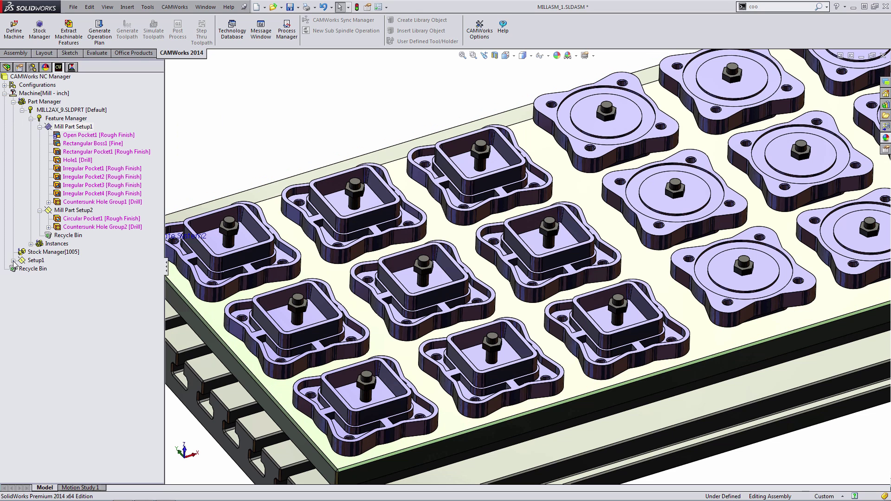
pyautogui.click(13, 260)
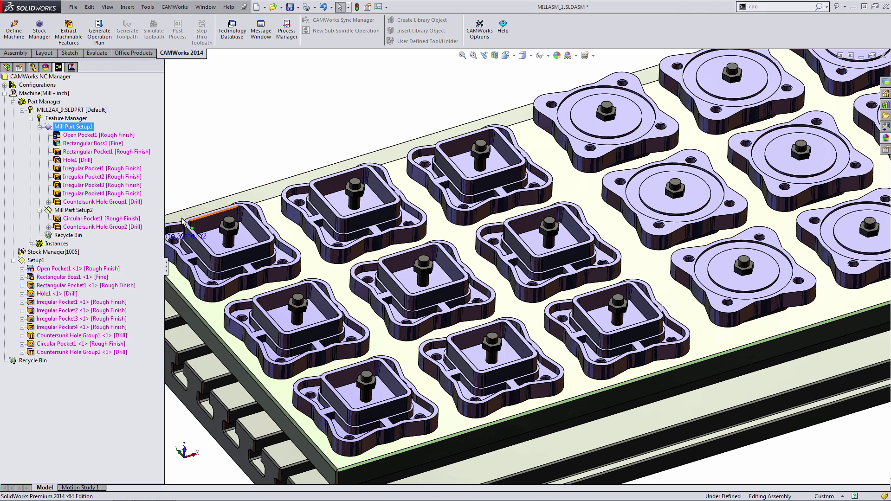
pyautogui.click(31, 244)
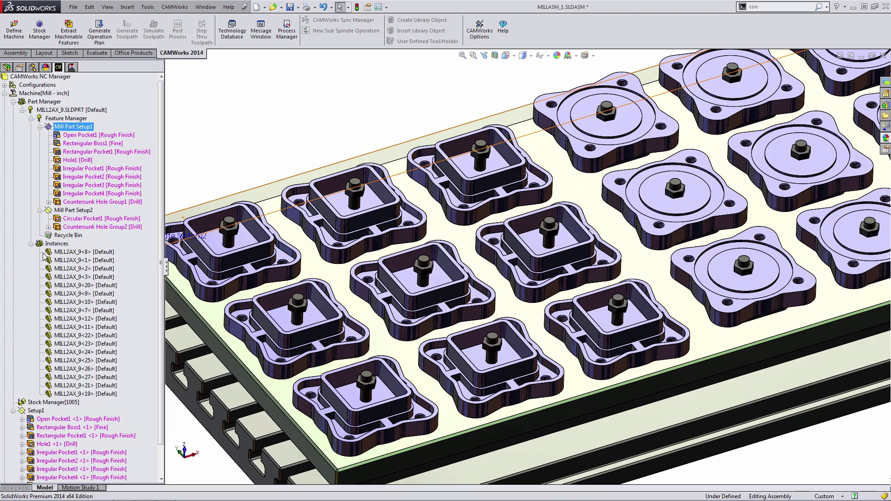
pyautogui.click(32, 244)
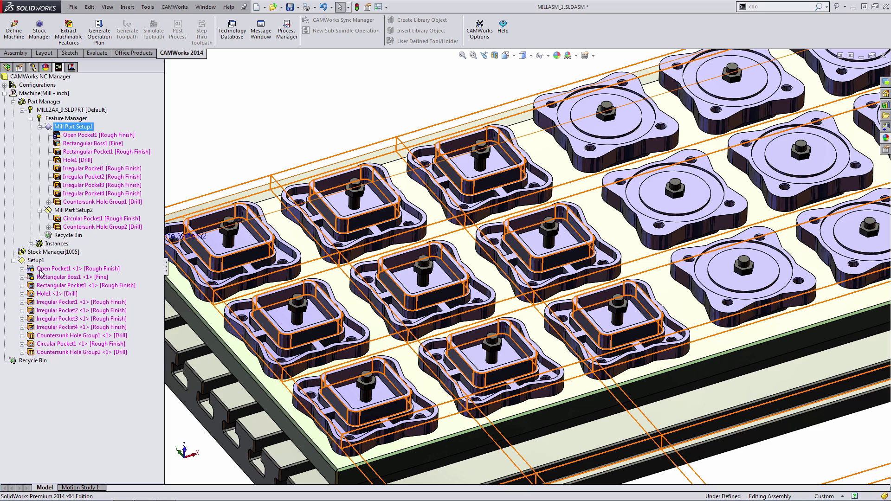
pyautogui.click(22, 269)
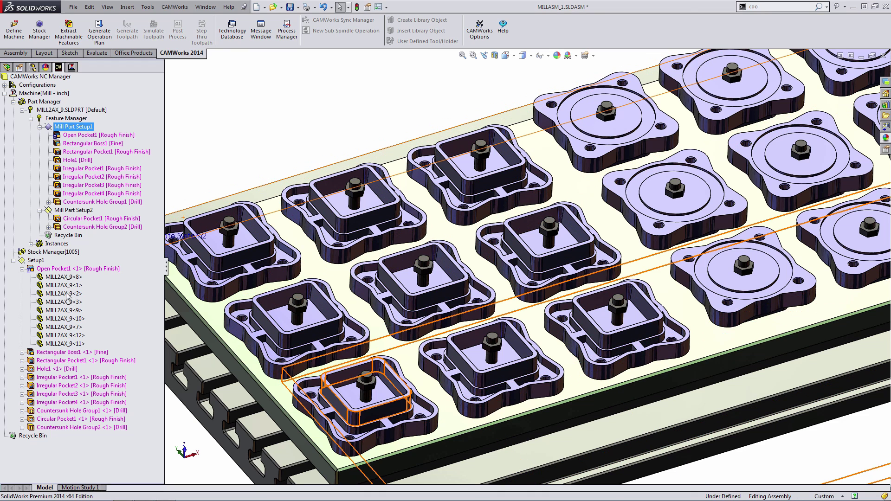
pyautogui.click(22, 269)
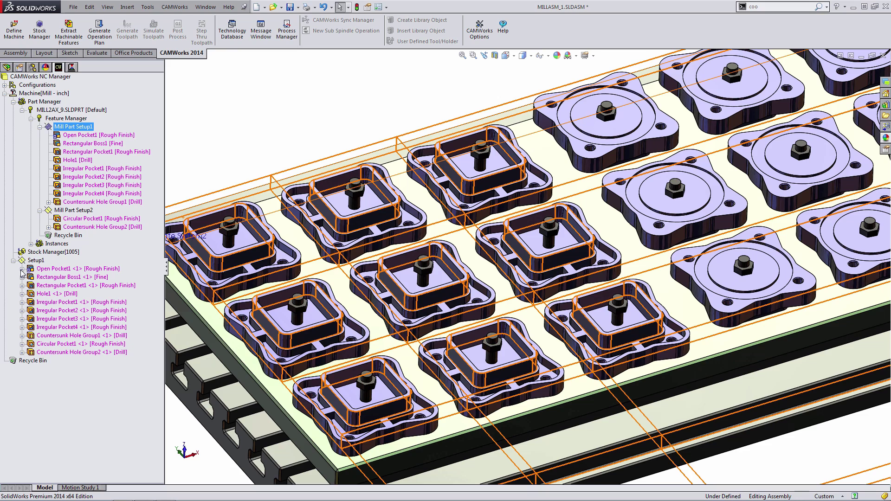
pyautogui.click(227, 153)
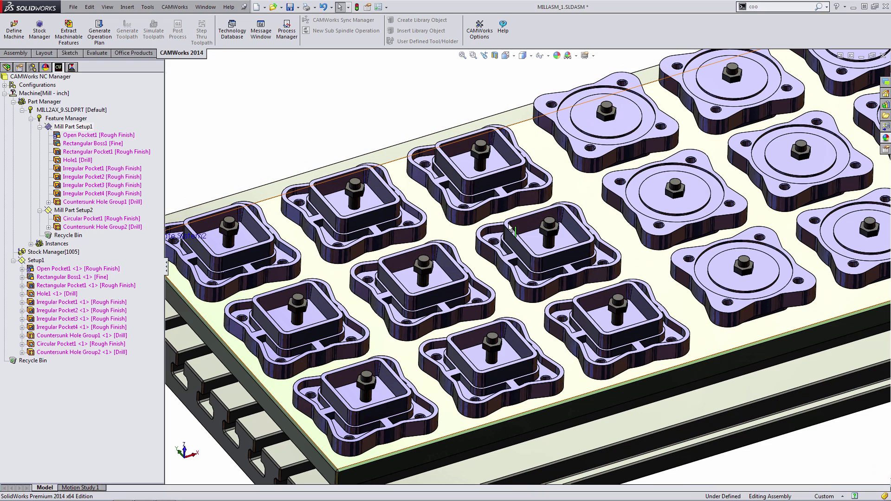
# Suppress every instance of Open Pocket1 in Setup1 except MILL2AX_9<8>, and collapse the feature
pyautogui.keyDown('ctrl'); pyautogui.moveTo(538, 225); pyautogui.dragTo(567, 224, button='middle'); pyautogui.keyUp('ctrl')
pyautogui.scroll(1, 567, 224)
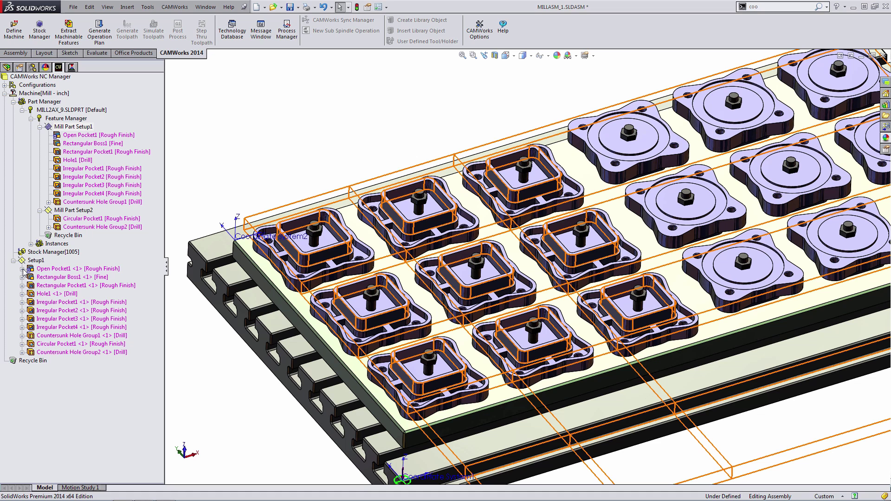
pyautogui.click(22, 269)
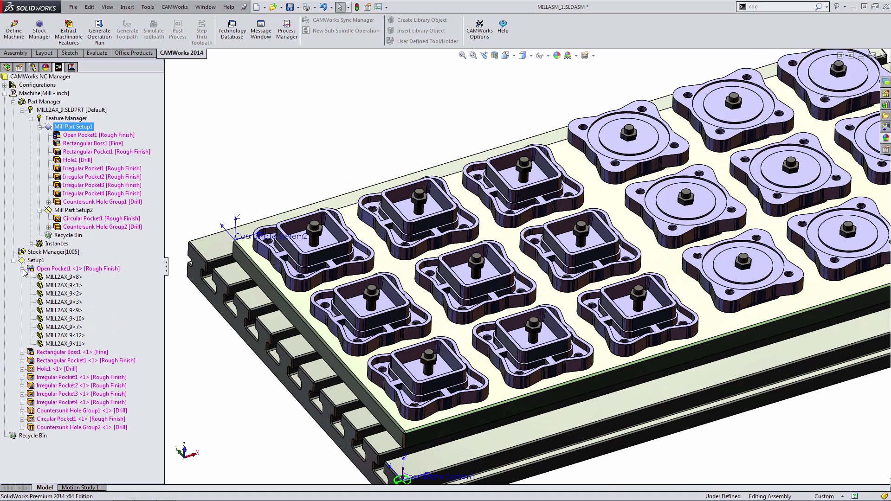
pyautogui.click(63, 277)
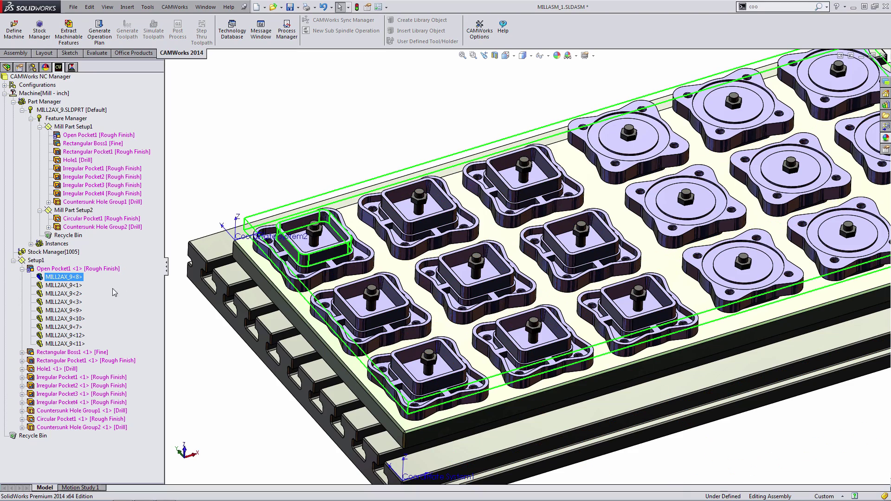
pyautogui.click(56, 285)
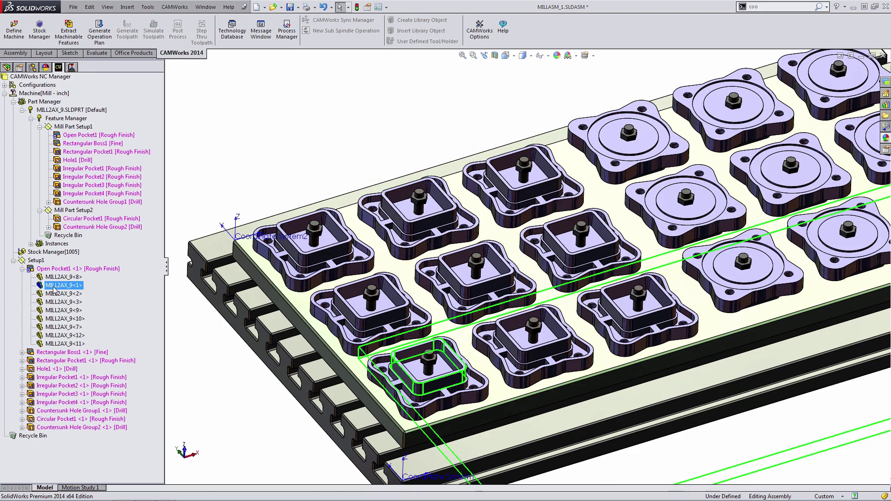
pyautogui.keyDown('shift'); pyautogui.click(57, 343); pyautogui.keyUp('shift')
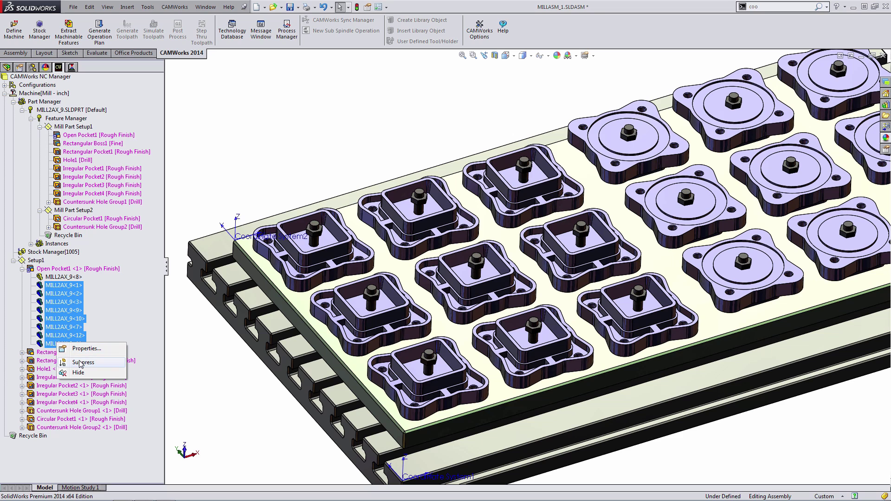
pyautogui.click(81, 362)
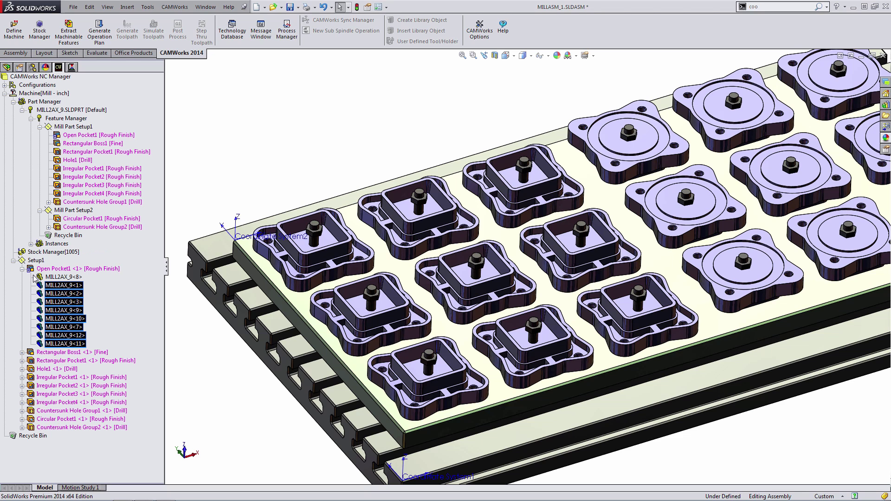
pyautogui.click(87, 268)
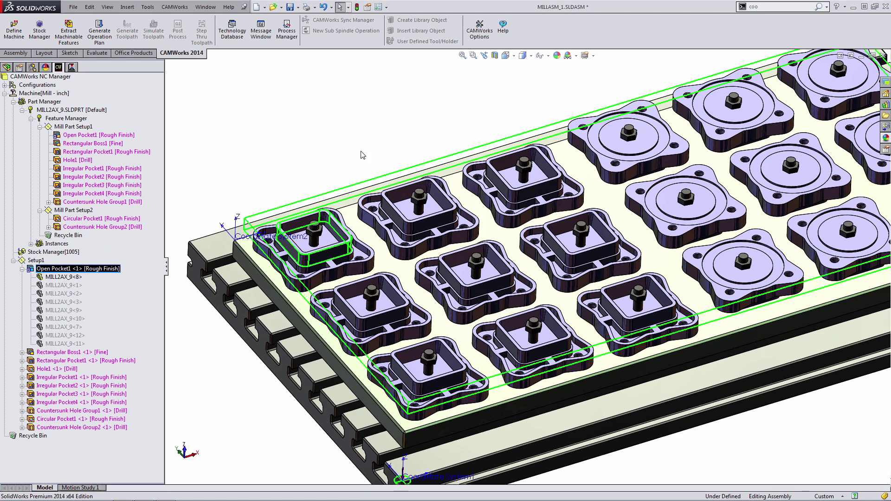
pyautogui.click(22, 269)
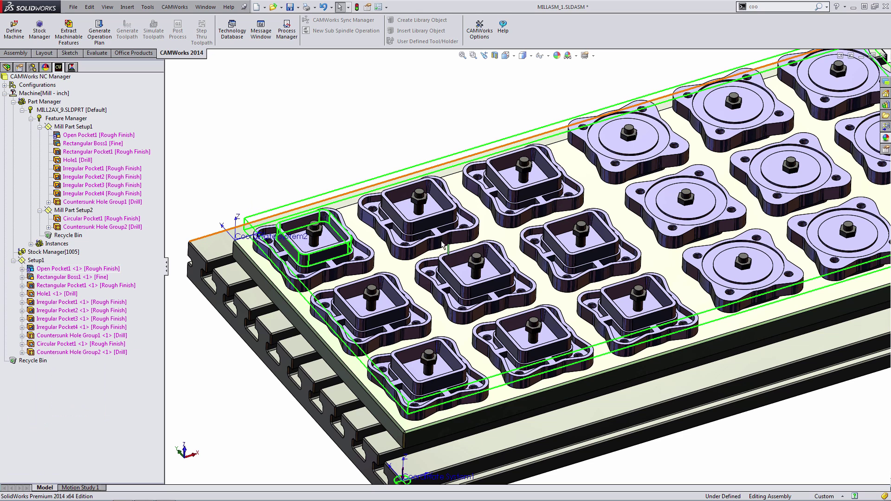
pyautogui.keyDown('ctrl'); pyautogui.moveTo(519, 240); pyautogui.dragTo(450, 251, button='middle'); pyautogui.keyUp('ctrl')
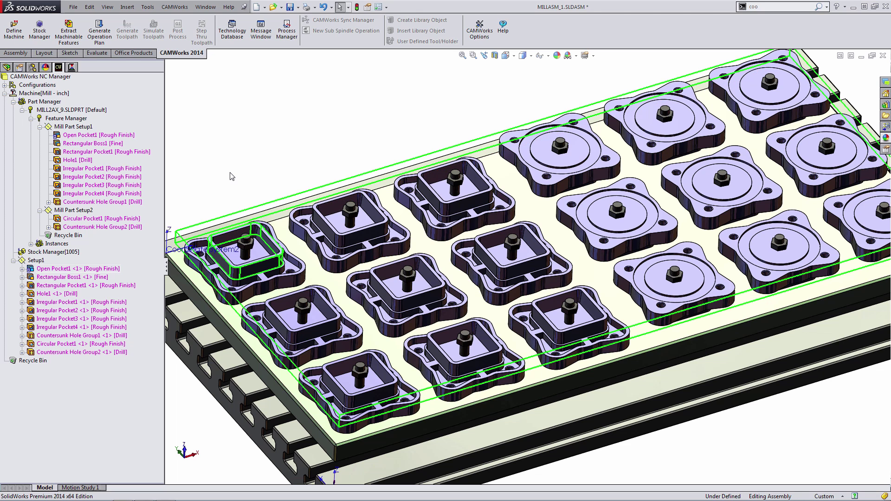
pyautogui.rightClick(34, 261)
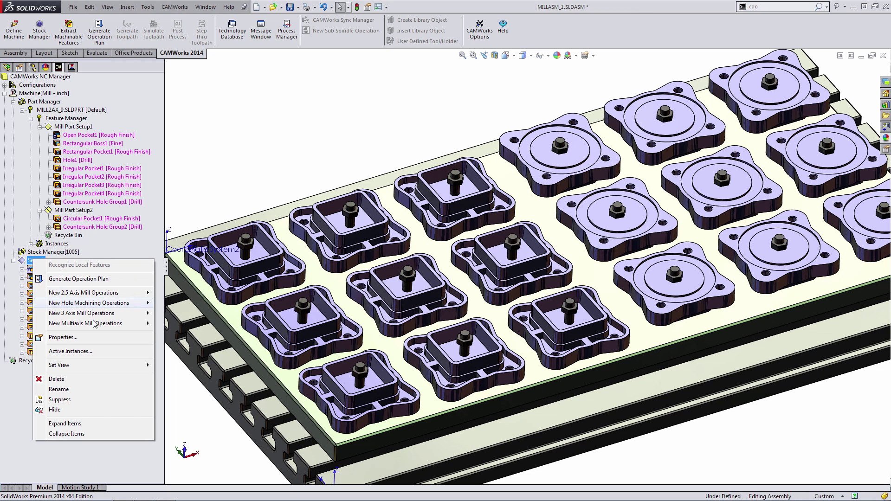
pyautogui.moveTo(89, 304)
pyautogui.click(253, 150)
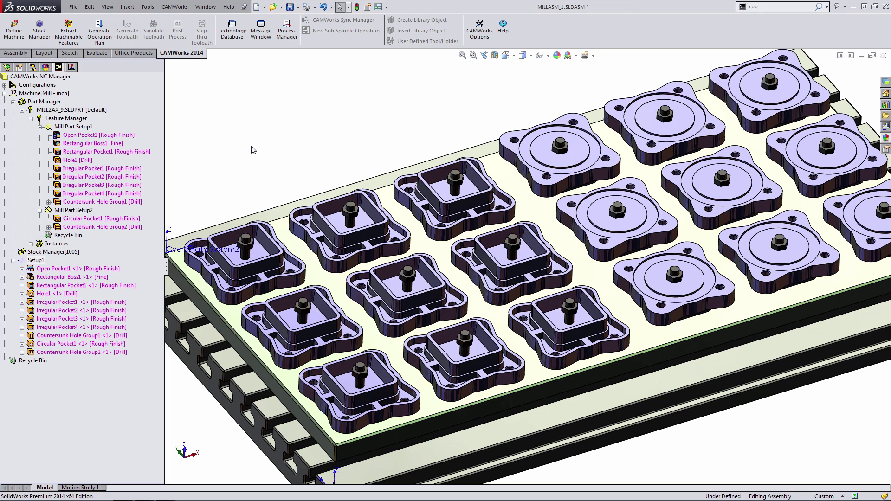
pyautogui.press('f')
pyautogui.moveTo(445, 209); pyautogui.dragTo(513, 239, button='middle')
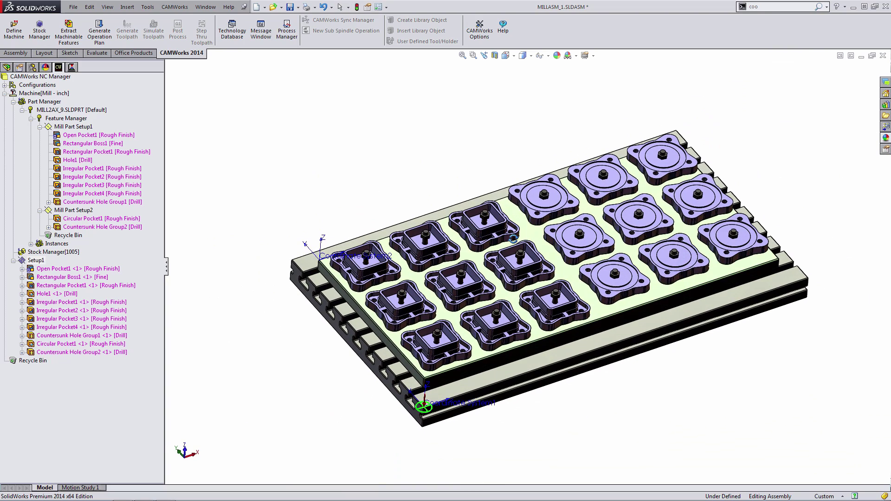
pyautogui.press('Escape')
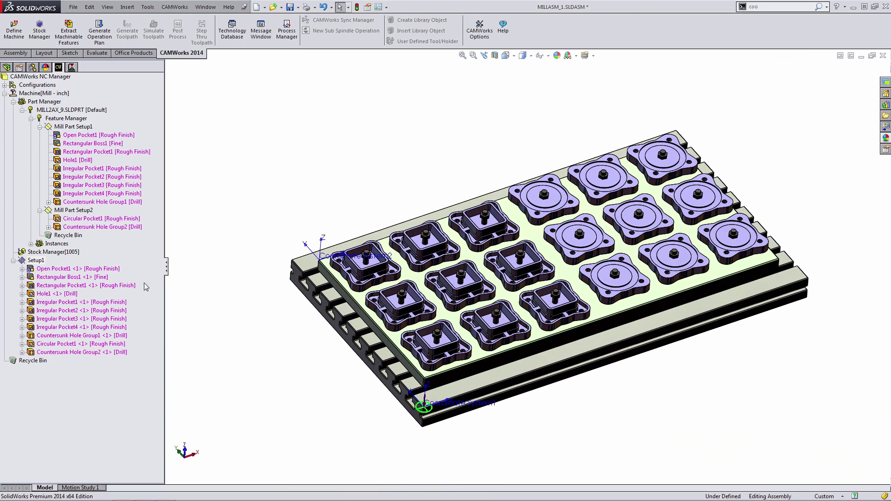
# Turn off the use of stock extents for Open Pocket1 in Mill Part Setup1 and finish the feature edit
pyautogui.click(77, 269)
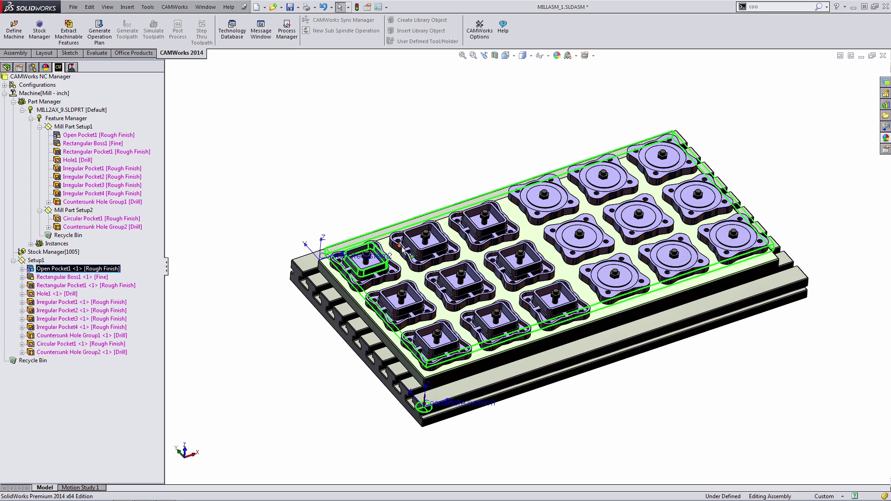
pyautogui.moveTo(410, 272); pyautogui.dragTo(406, 265, button='middle')
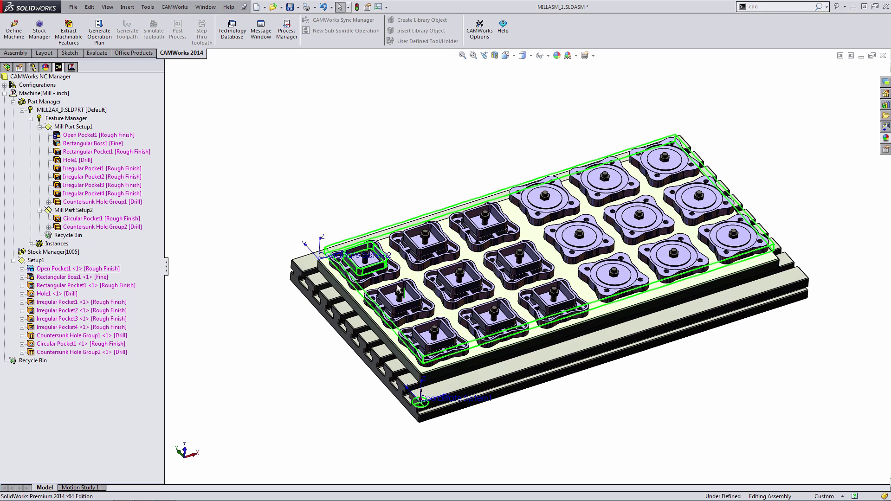
pyautogui.scroll(-1, 398, 289)
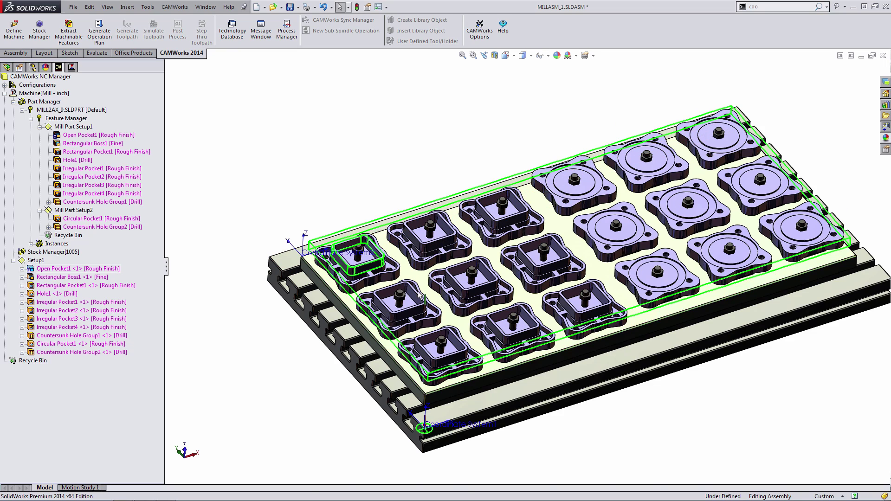
pyautogui.scroll(-4, 406, 263)
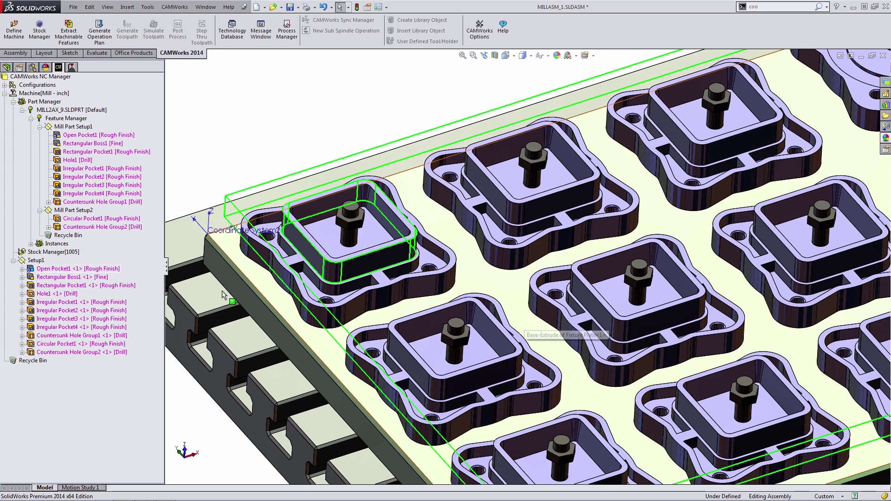
pyautogui.click(70, 270)
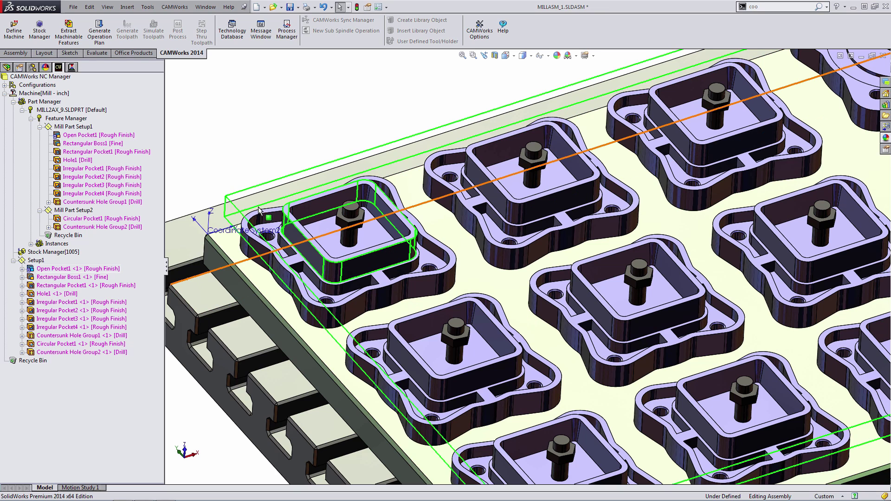
pyautogui.scroll(3, 480, 177)
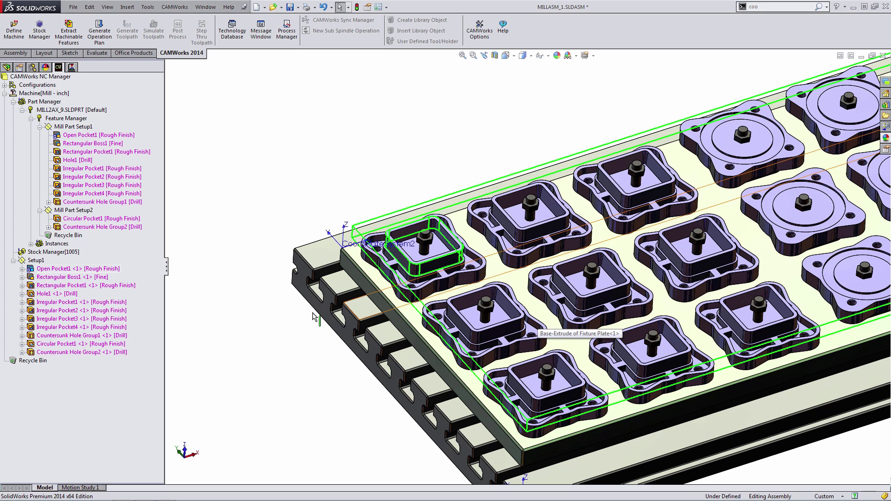
pyautogui.doubleClick(84, 137)
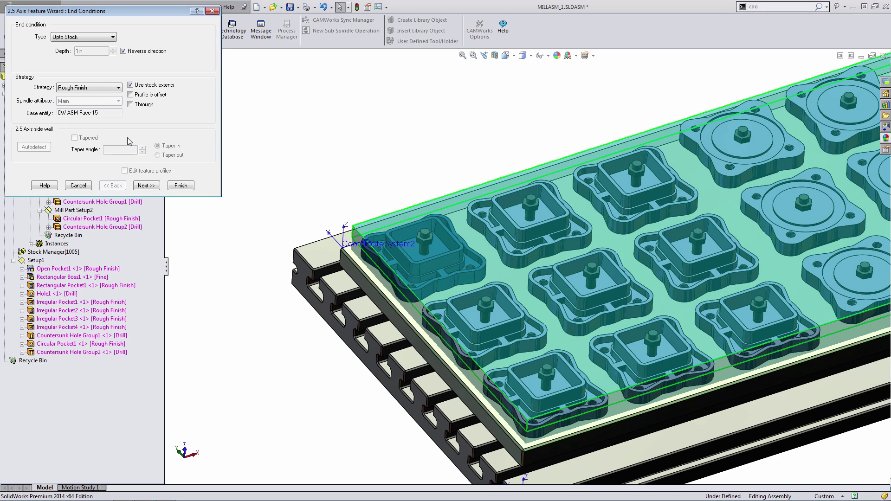
pyautogui.click(130, 85)
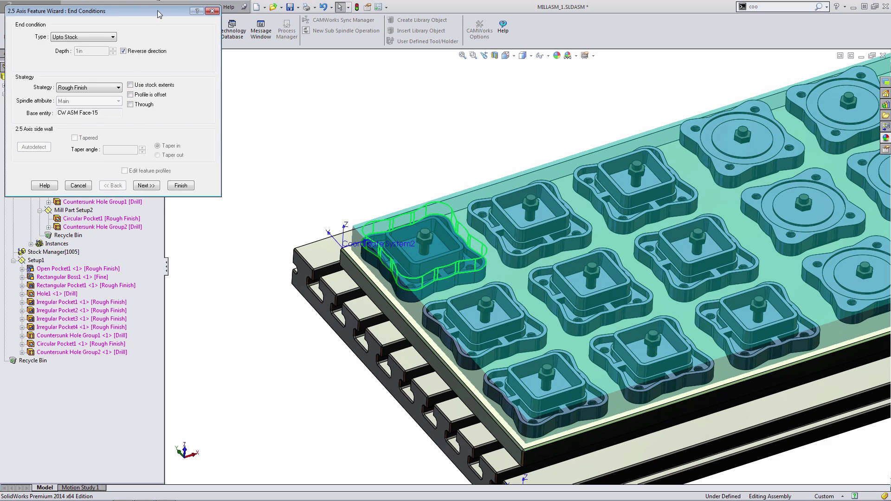
pyautogui.moveTo(158, 14); pyautogui.dragTo(200, 65)
pyautogui.scroll(3, 424, 255)
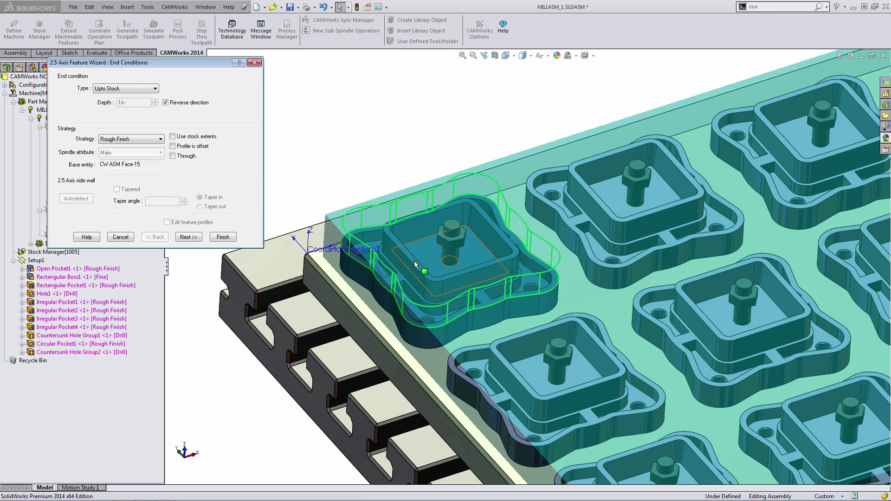
pyautogui.click(223, 237)
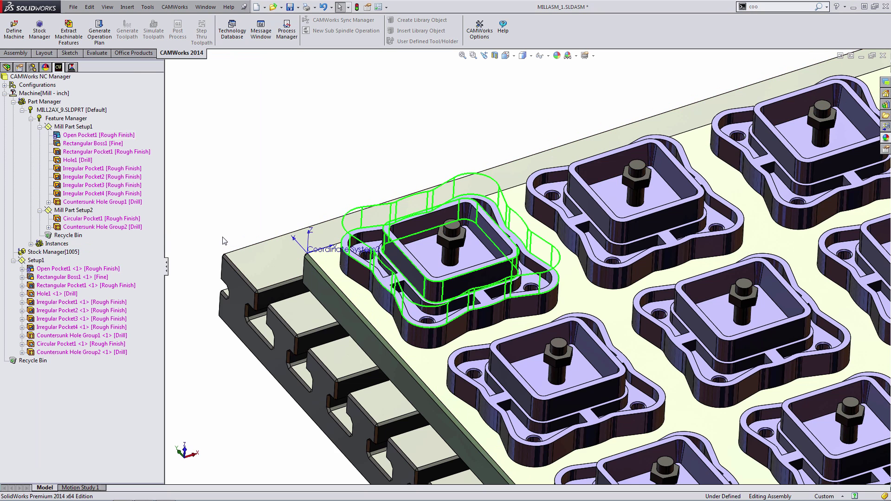
# Unsuppress all the suppressed MILL2AX_9 instances of Open Pocket1 in Setup1, from <1> through <11> in the list, and collapse the feature
pyautogui.click(22, 269)
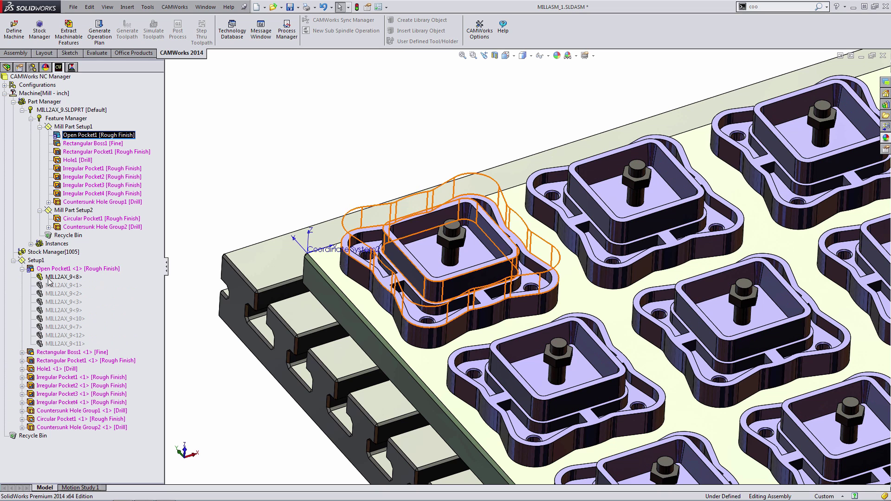
pyautogui.click(50, 285)
pyautogui.keyDown('shift'); pyautogui.click(59, 344); pyautogui.keyUp('shift')
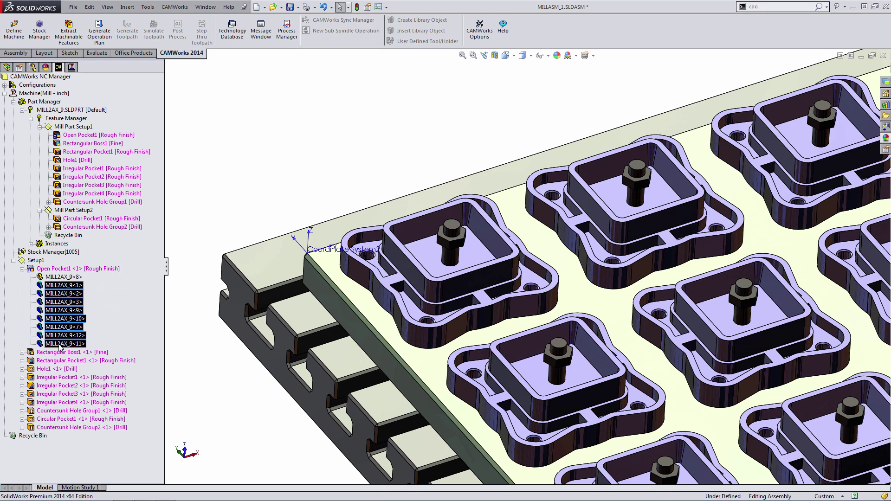
pyautogui.rightClick(59, 345)
pyautogui.click(85, 368)
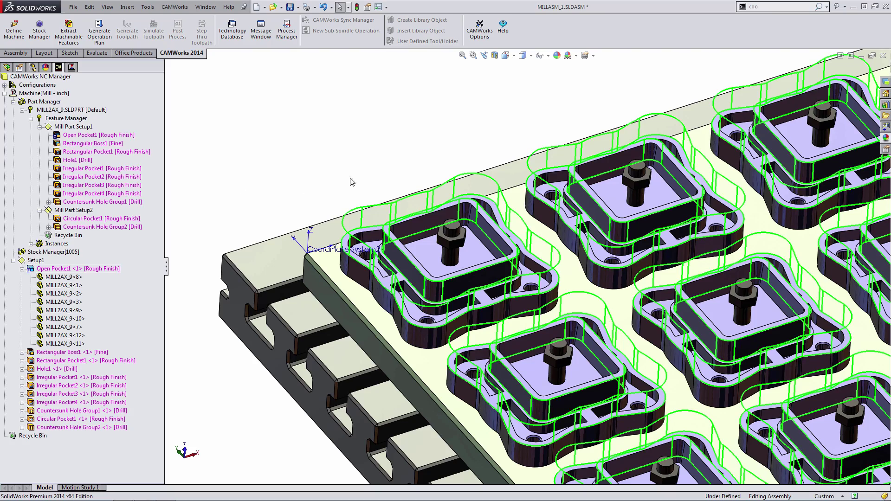
pyautogui.scroll(6, 429, 181)
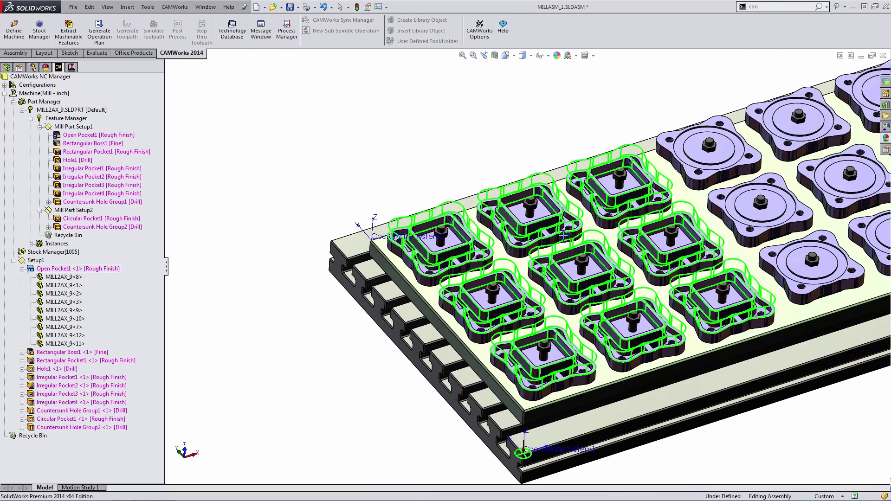
pyautogui.keyDown('ctrl'); pyautogui.moveTo(563, 235); pyautogui.dragTo(420, 254, button='middle'); pyautogui.keyUp('ctrl')
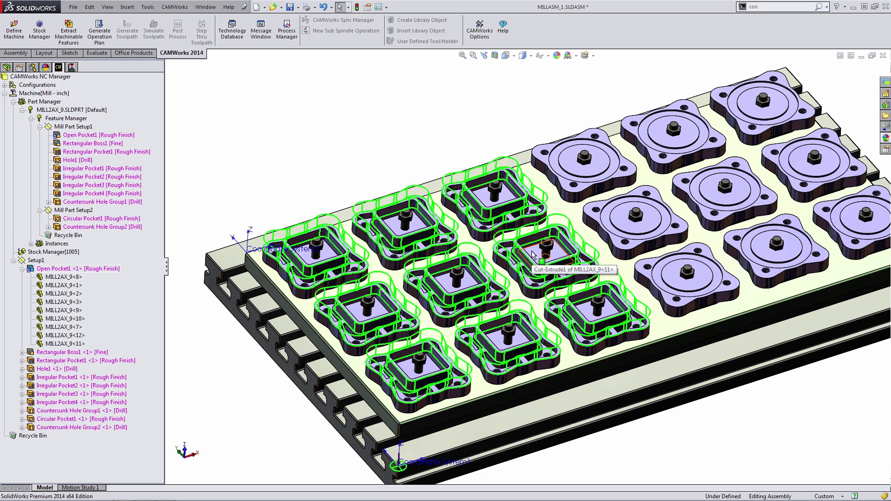
pyautogui.click(22, 268)
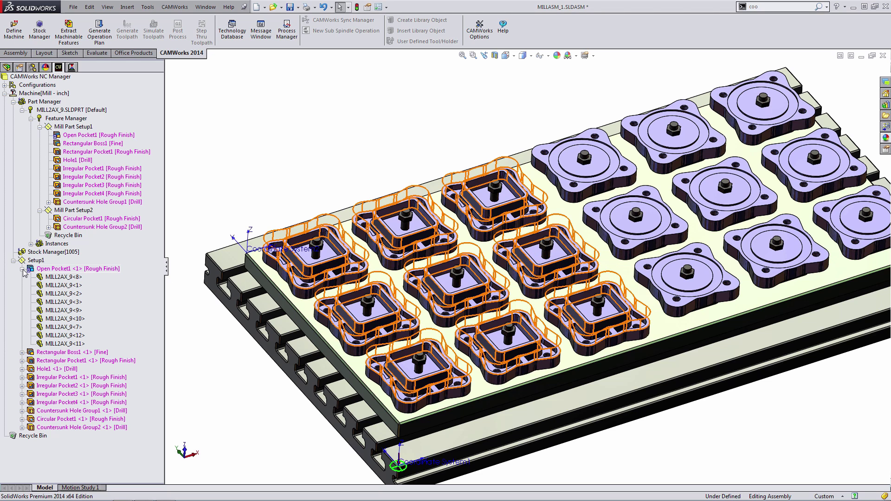
pyautogui.click(216, 203)
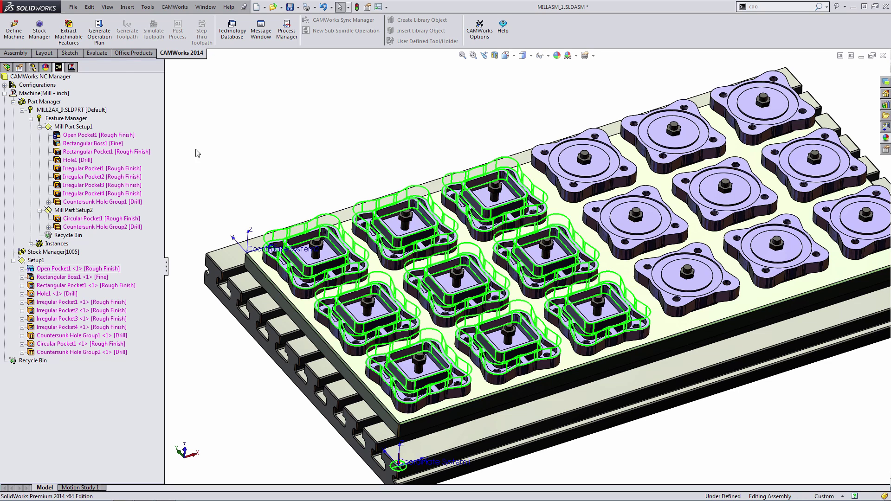
# Generate the operation plan for Setup1 and highlight the pockets assigned to Rough Mill6
pyautogui.click(99, 36)
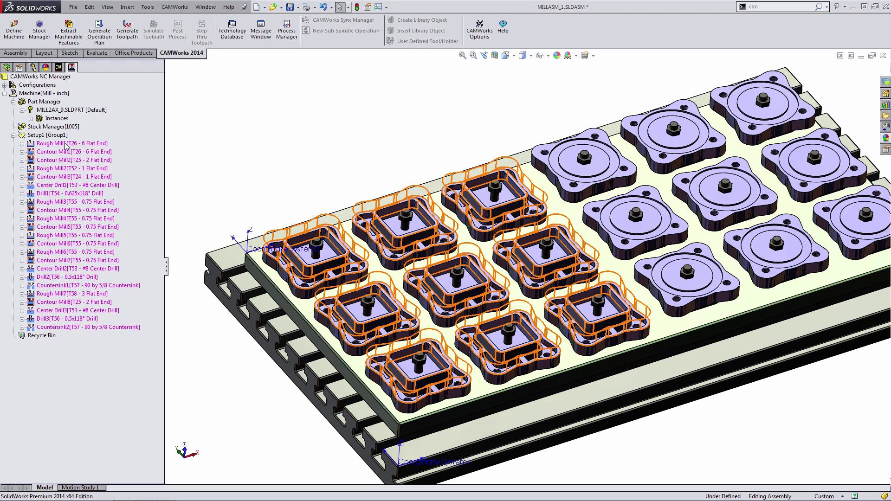
pyautogui.moveTo(82, 188)
pyautogui.moveTo(80, 207)
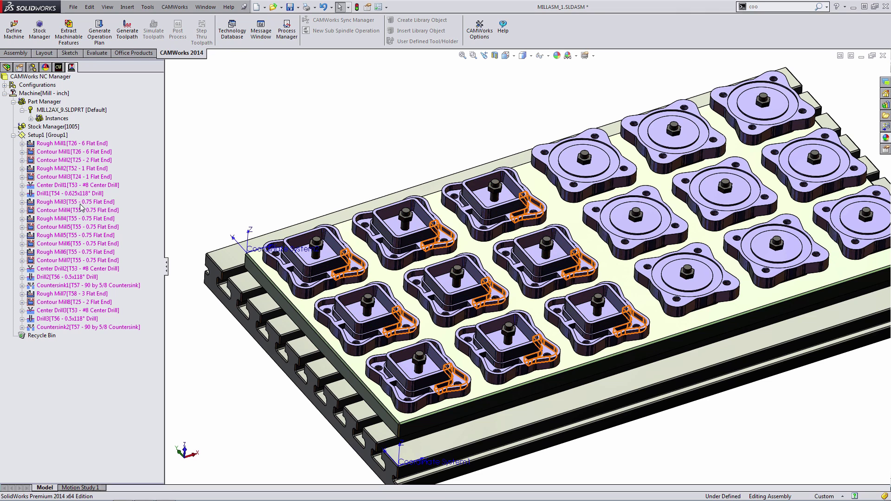
pyautogui.moveTo(79, 228)
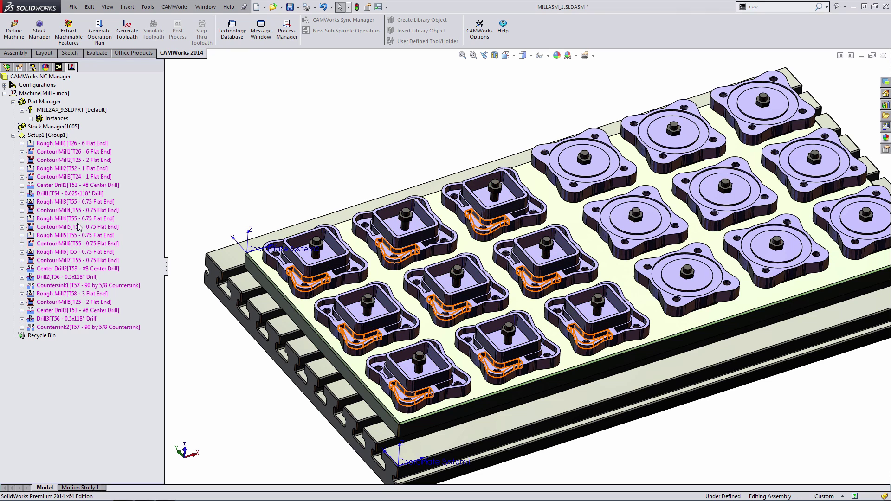
pyautogui.click(78, 251)
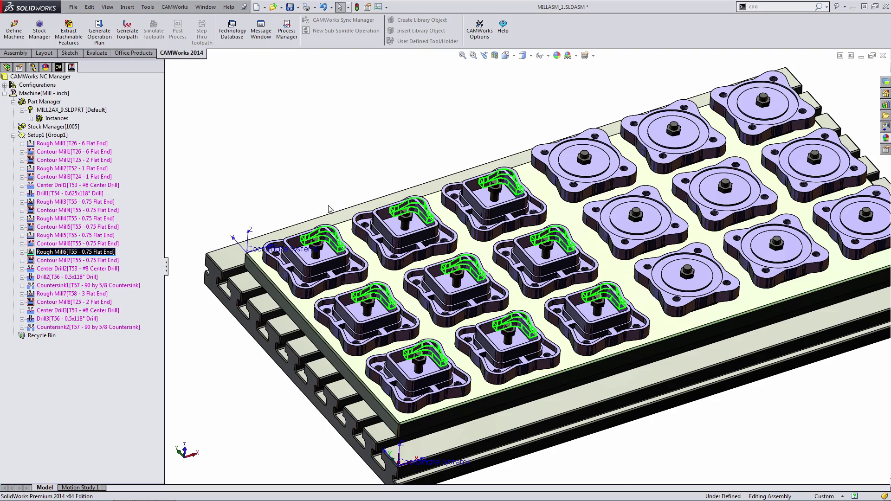
# Examine which part instances on the fixture the Rough Mill6 and Contour Mill8 operations apply to, including the parts' undersides
pyautogui.scroll(-5, 346, 250)
pyautogui.scroll(6, 352, 251)
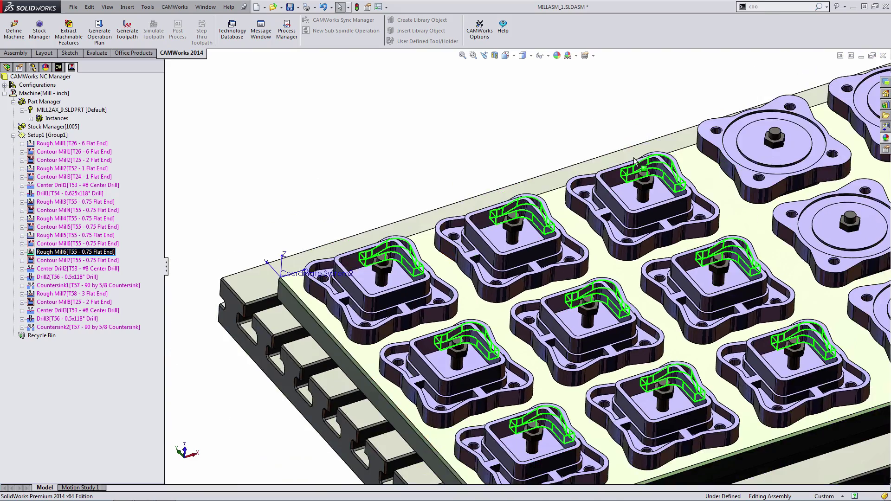
pyautogui.scroll(-6, 748, 183)
pyautogui.moveTo(748, 184); pyautogui.dragTo(588, 179, button='middle')
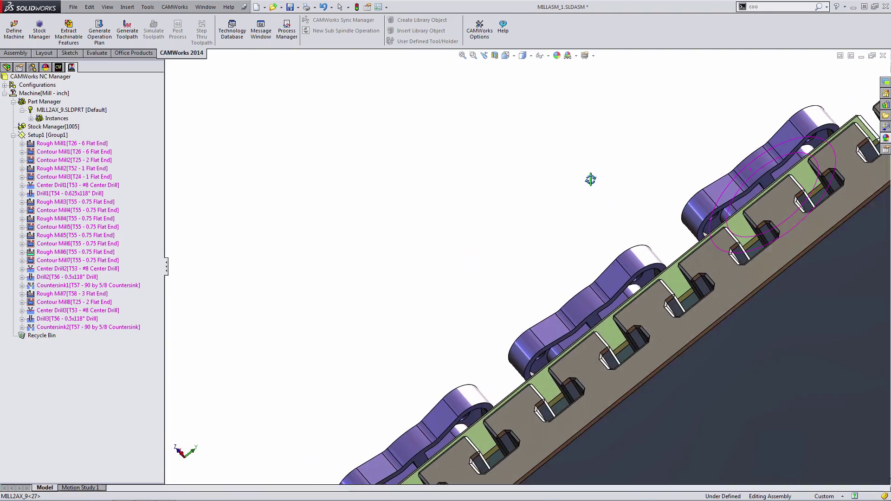
pyautogui.scroll(-3, 712, 220)
pyautogui.click(707, 237)
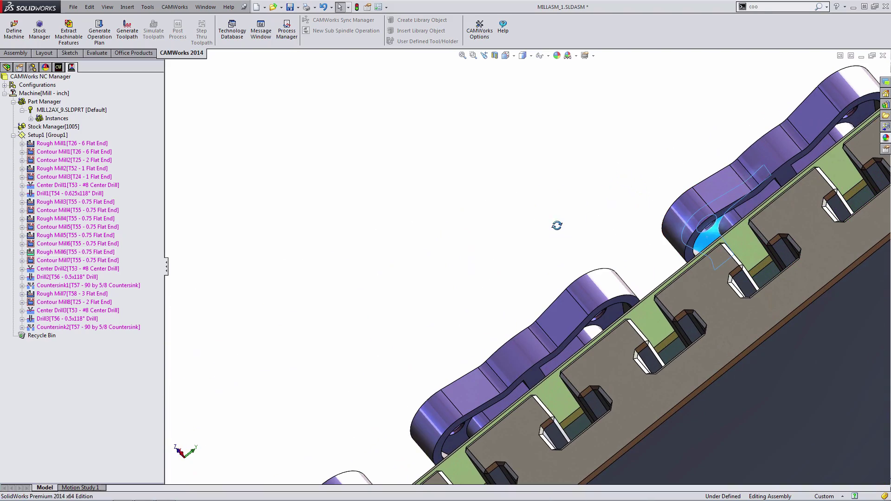
pyautogui.moveTo(557, 225); pyautogui.dragTo(593, 260, button='middle')
pyautogui.scroll(10, 592, 260)
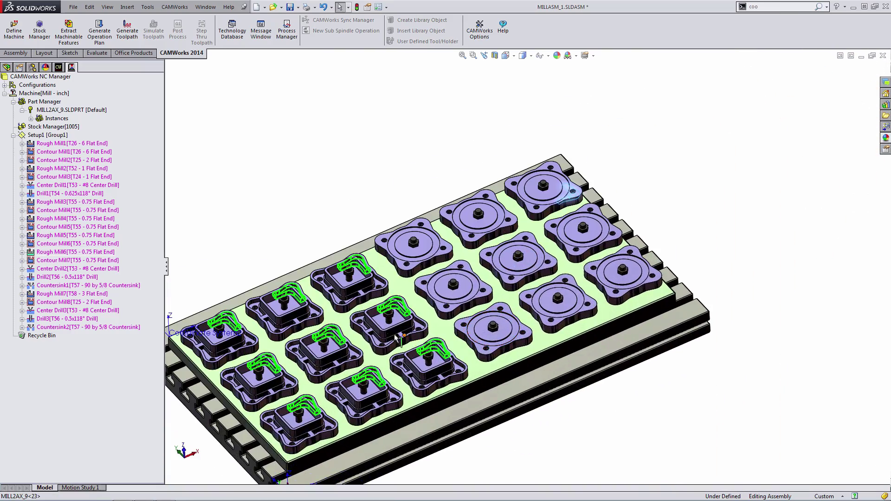
pyautogui.scroll(-4, 457, 346)
pyautogui.moveTo(388, 304); pyautogui.dragTo(407, 303, button='middle')
pyautogui.scroll(-4, 407, 303)
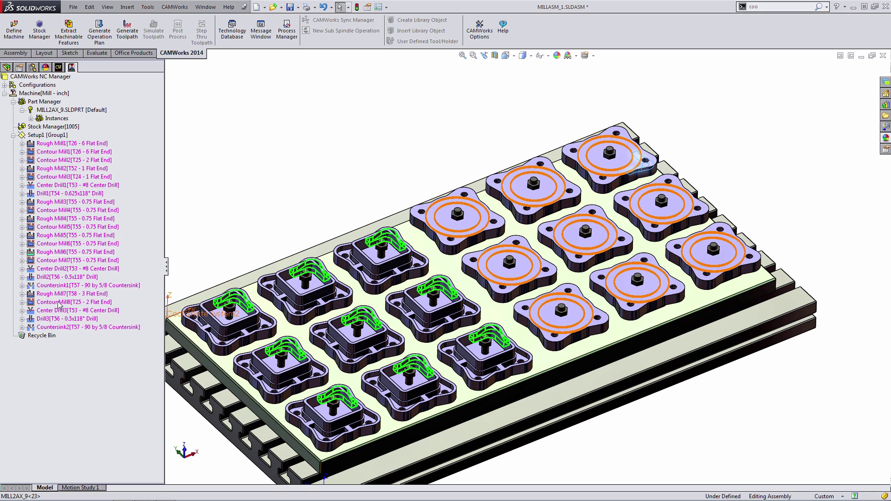
pyautogui.click(74, 302)
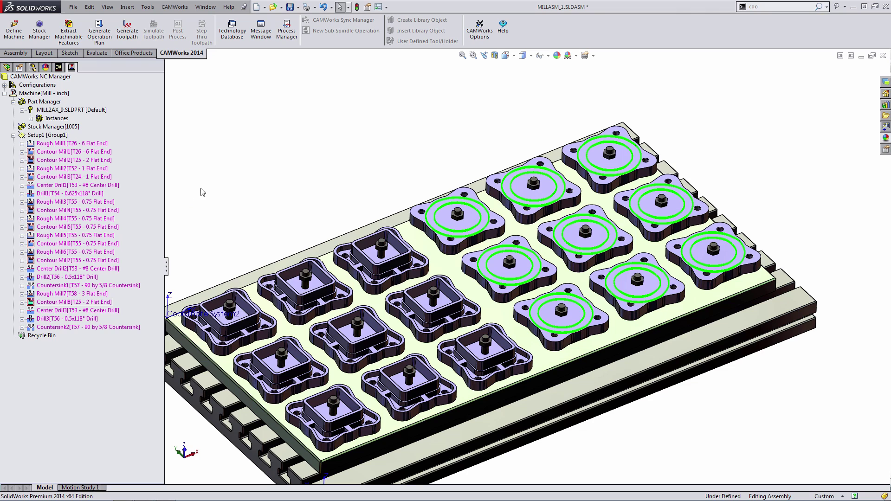
# Generate the toolpaths for the Setup1 operations and inspect the Rough Mill1 and Contour Mill1 toolpaths
pyautogui.click(127, 30)
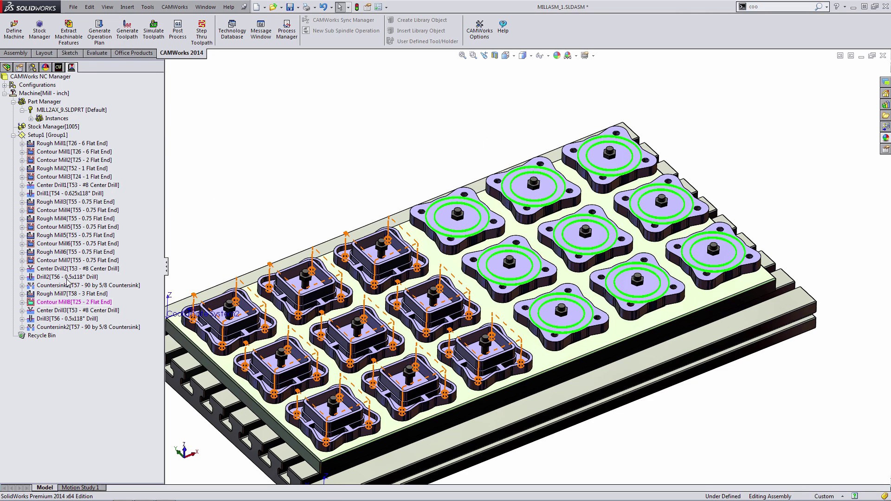
pyautogui.click(87, 145)
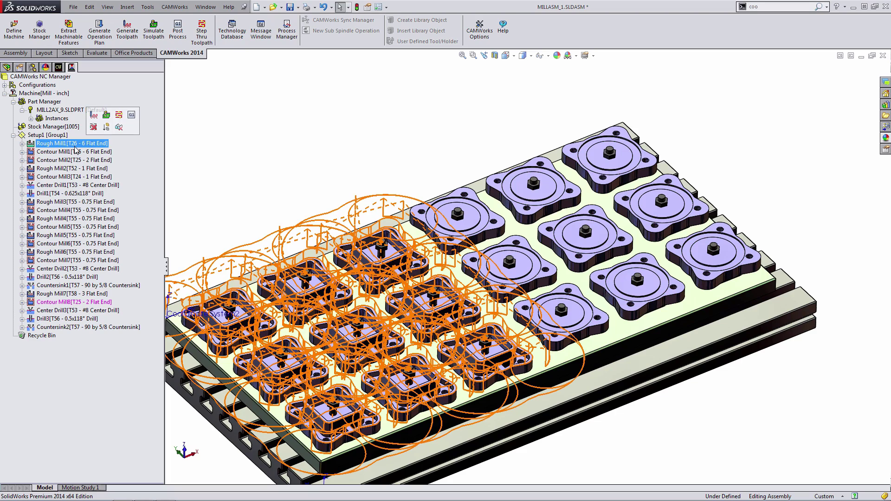
pyautogui.click(50, 145)
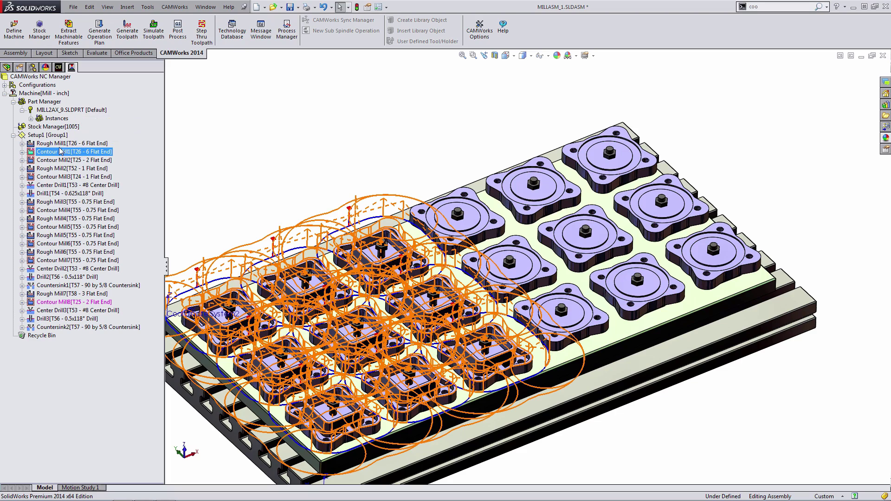
pyautogui.click(255, 109)
pyautogui.moveTo(267, 263); pyautogui.dragTo(265, 284, button='middle')
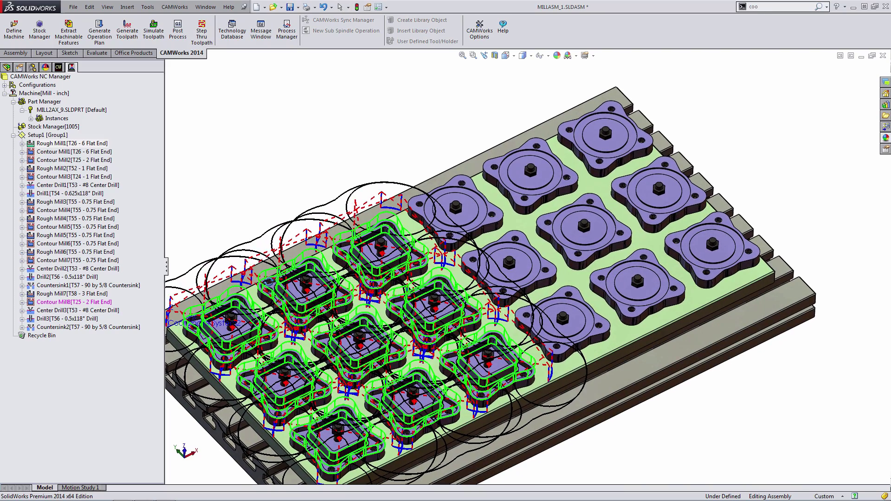
# Replace the Rough Mill1 tool with the 0.75 in flat end mill at station 55 of the tool crib, preview the toolpath and accept
pyautogui.doubleClick(87, 145)
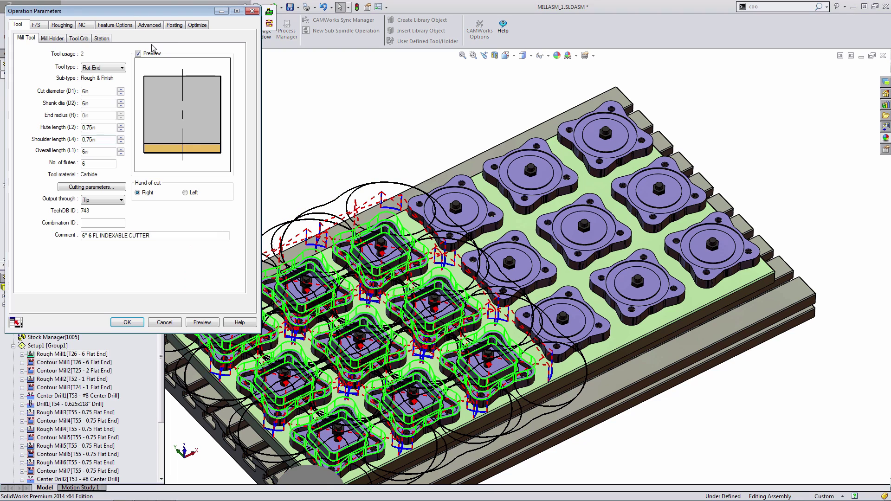
pyautogui.moveTo(151, 15); pyautogui.dragTo(172, 61)
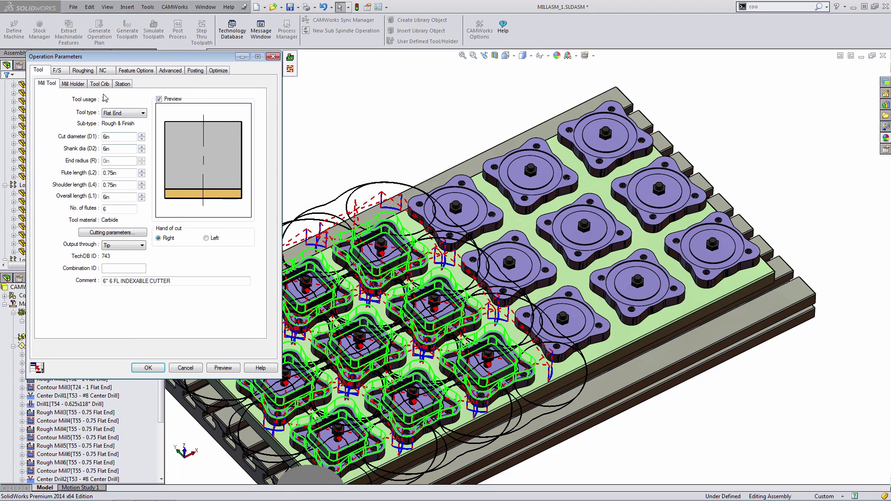
pyautogui.click(100, 84)
pyautogui.moveTo(251, 123); pyautogui.dragTo(255, 204)
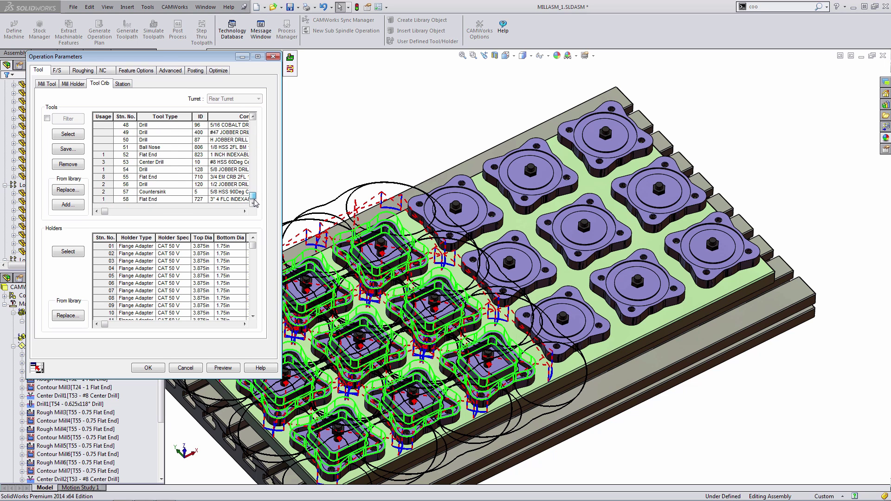
pyautogui.click(113, 184)
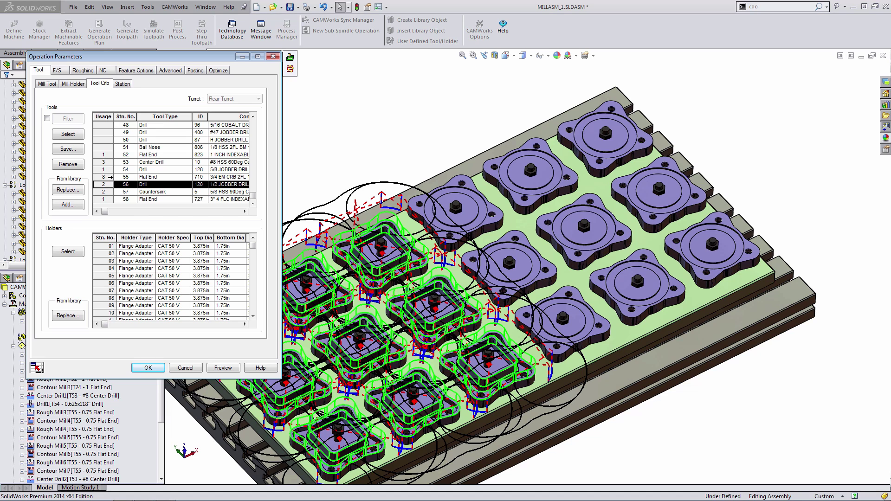
pyautogui.click(103, 177)
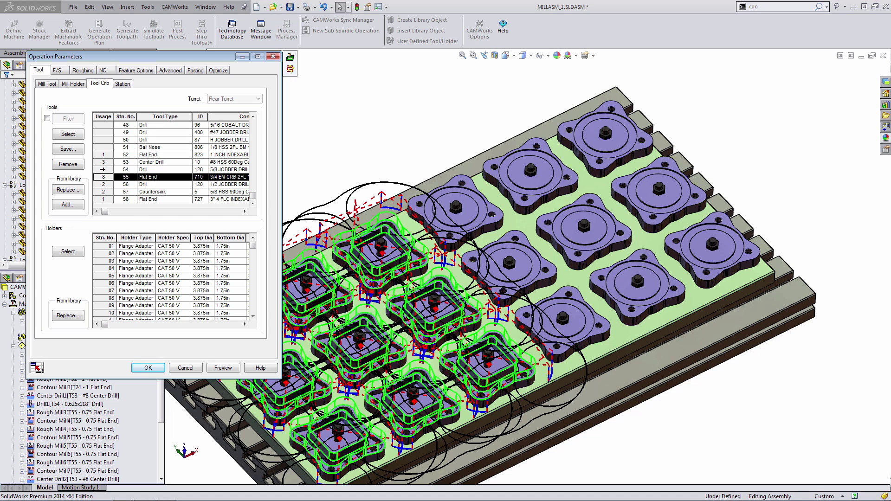
pyautogui.click(76, 138)
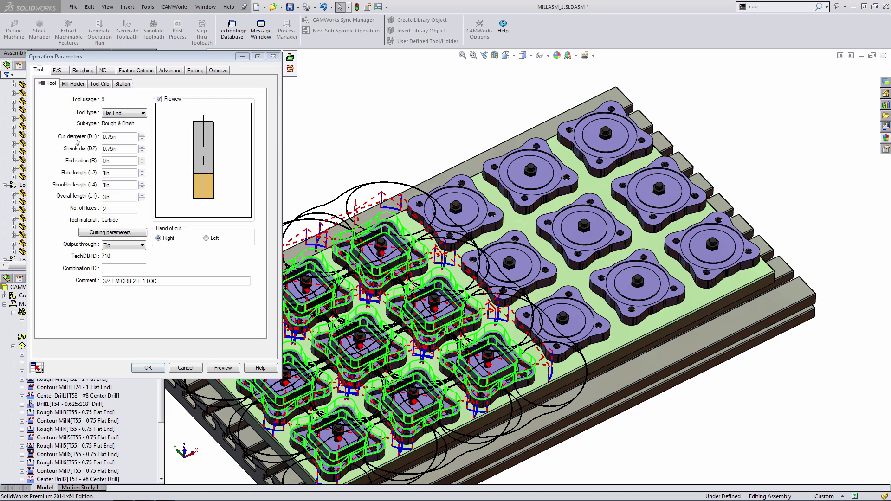
pyautogui.click(223, 367)
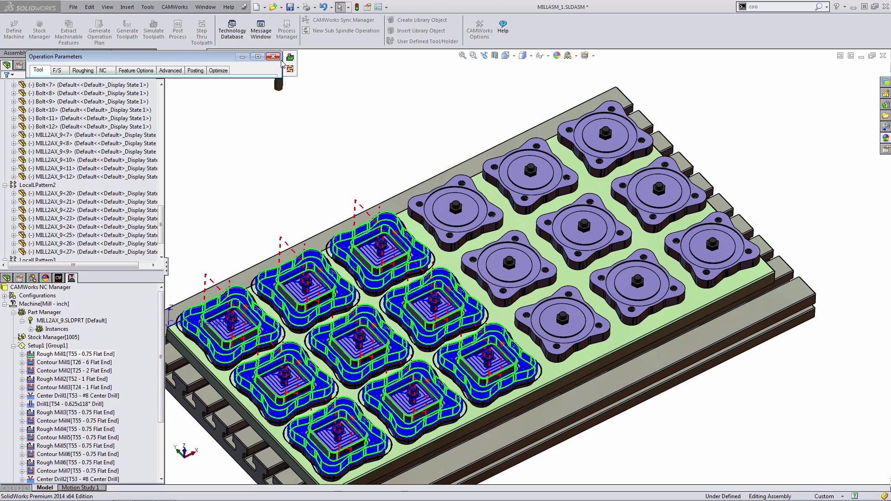
pyautogui.click(148, 367)
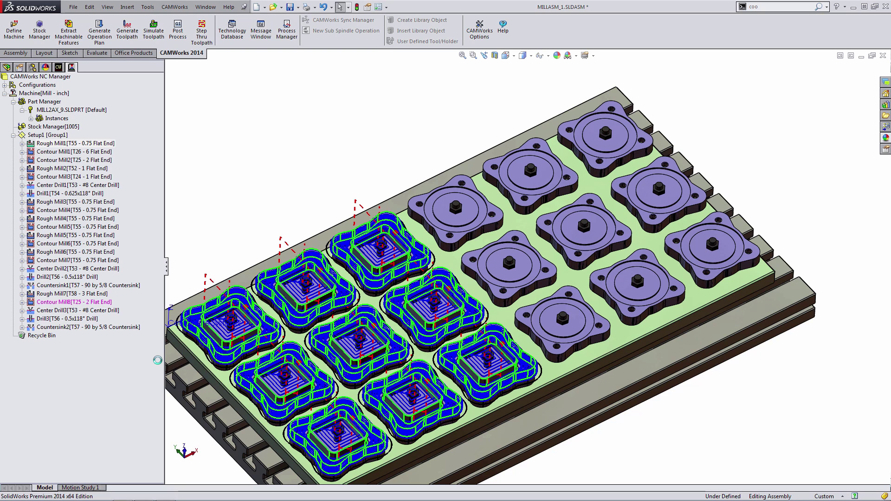
# Replace the Contour Mill1 tool and its holder with the 0.75 in flat end mill at station 55, preview the toolpath and accept
pyautogui.click(91, 153)
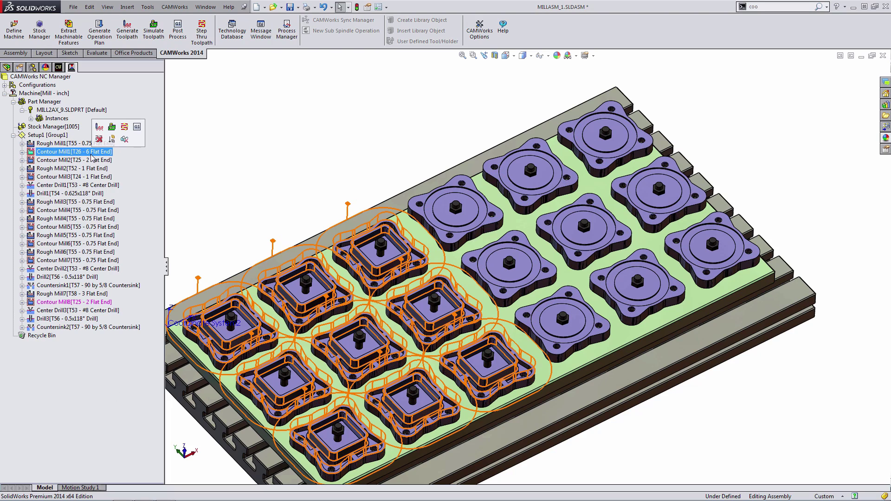
pyautogui.doubleClick(91, 155)
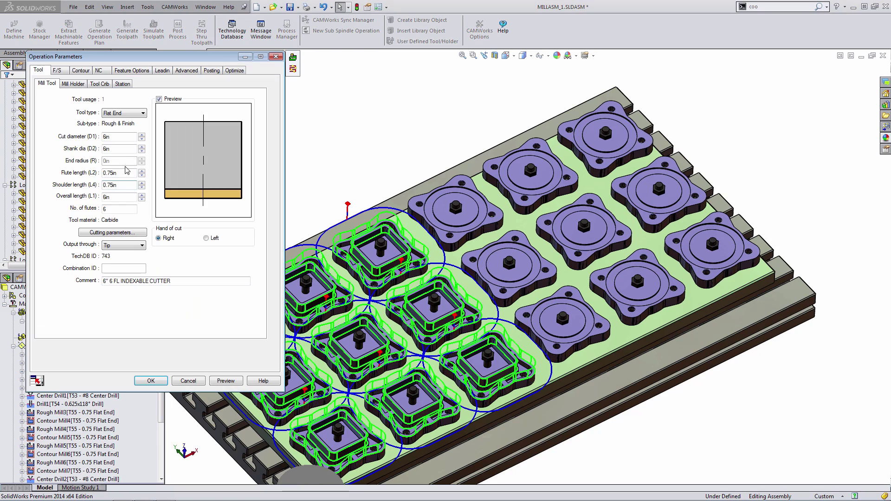
pyautogui.click(100, 84)
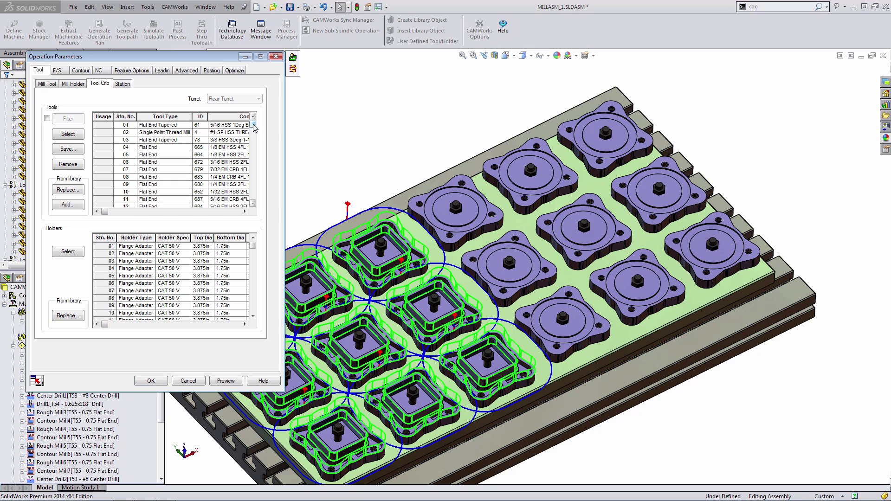
pyautogui.moveTo(254, 128); pyautogui.dragTo(252, 199)
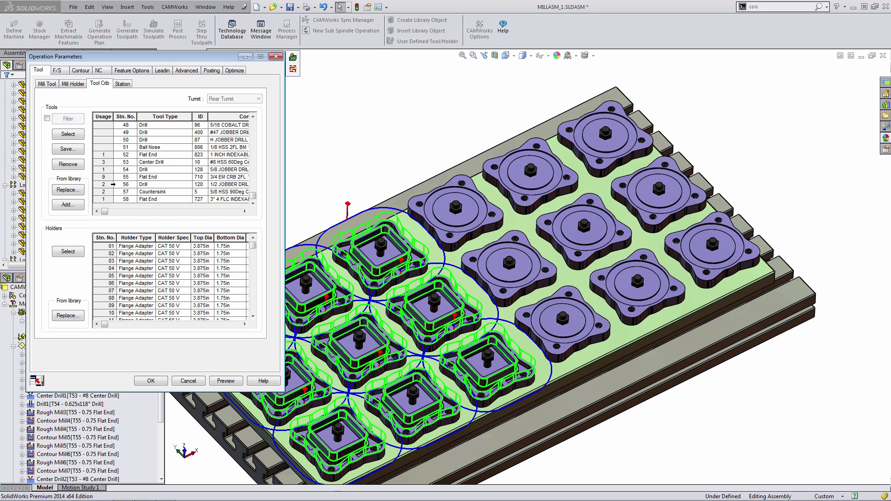
pyautogui.click(101, 178)
pyautogui.click(73, 133)
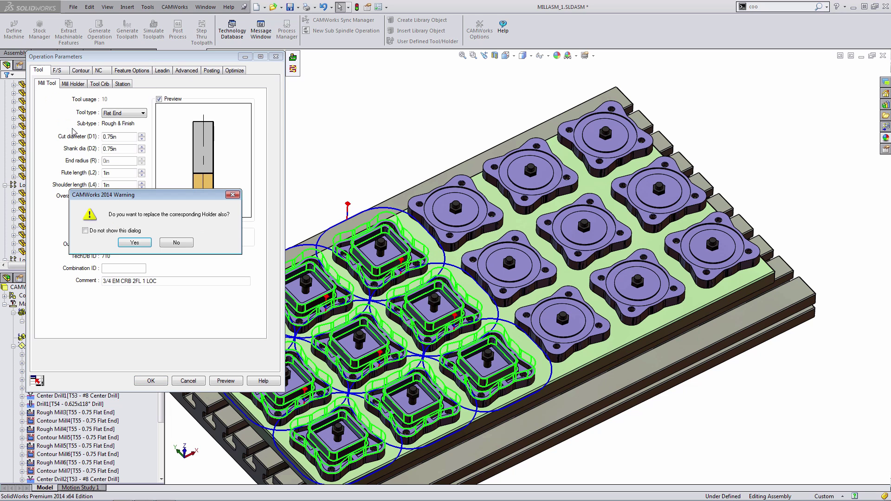
pyautogui.click(134, 242)
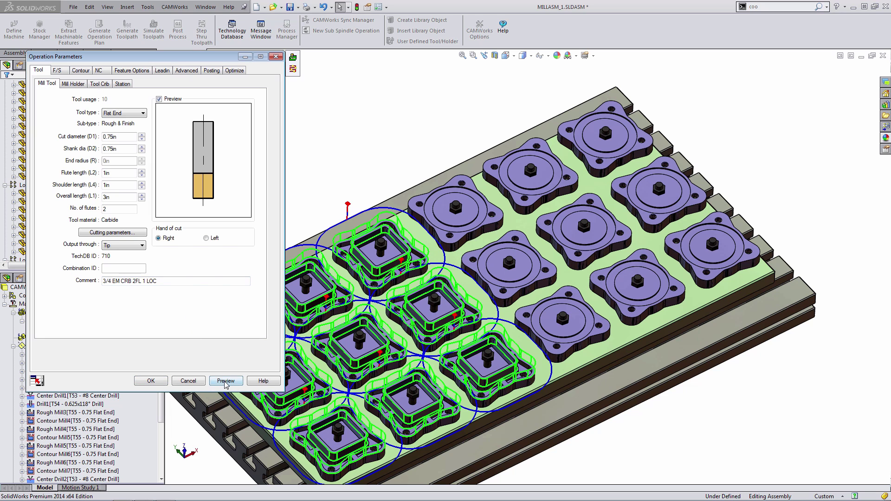
pyautogui.click(225, 381)
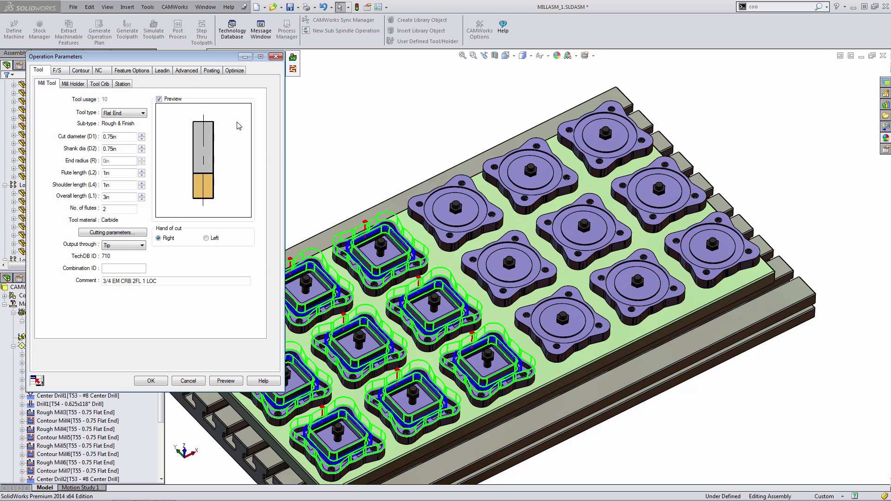
pyautogui.click(151, 381)
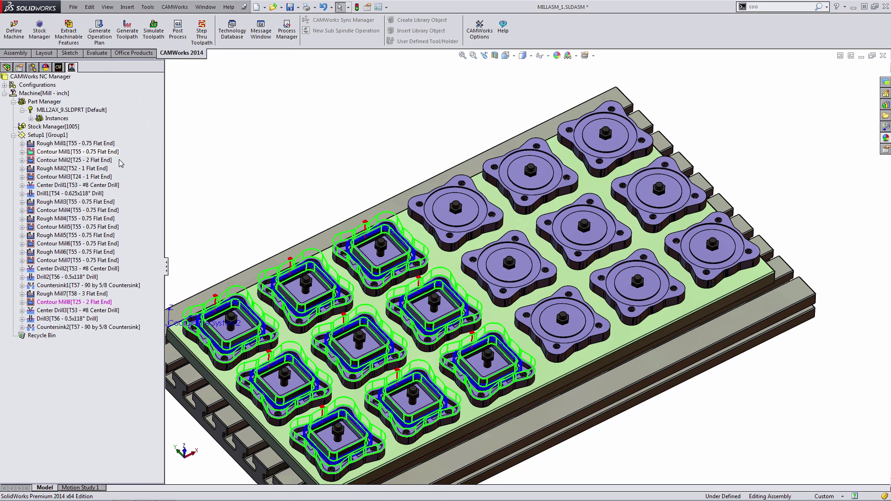
# Save the operation plan of Setup1's Open Pocket1 to the technology database, overwriting the existing feature condition with tool selection updated
pyautogui.click(112, 144)
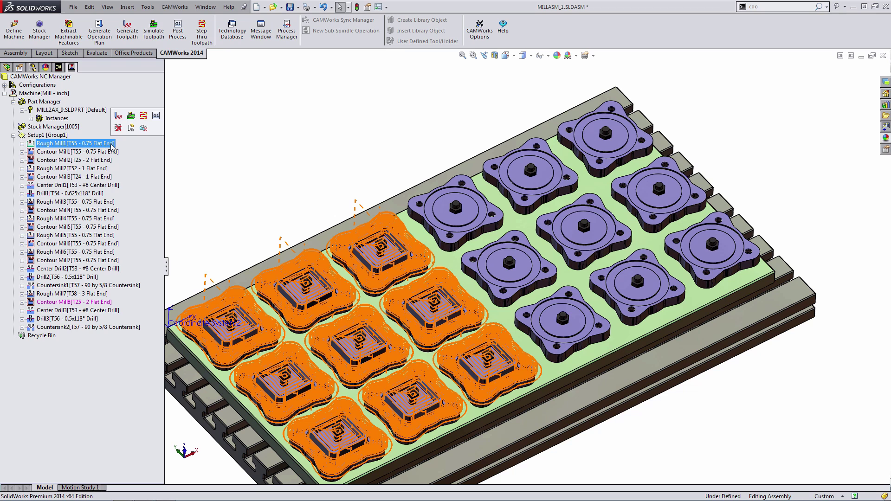
pyautogui.click(22, 144)
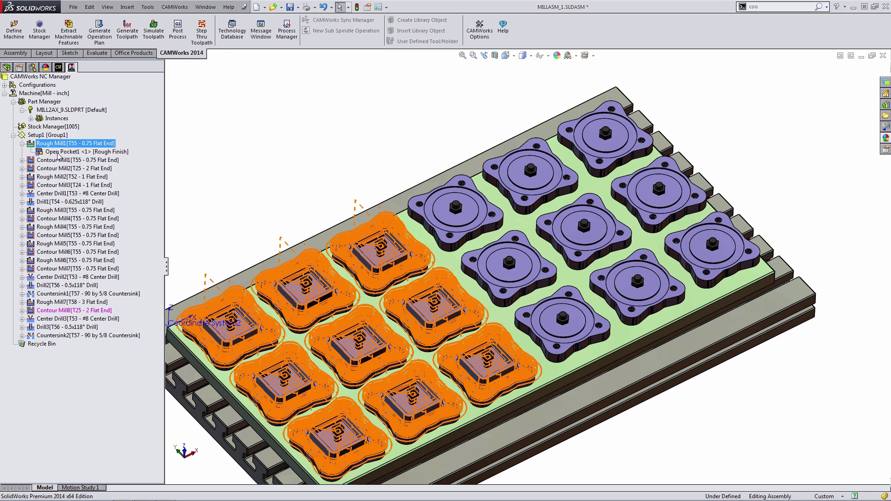
pyautogui.click(23, 143)
pyautogui.click(59, 67)
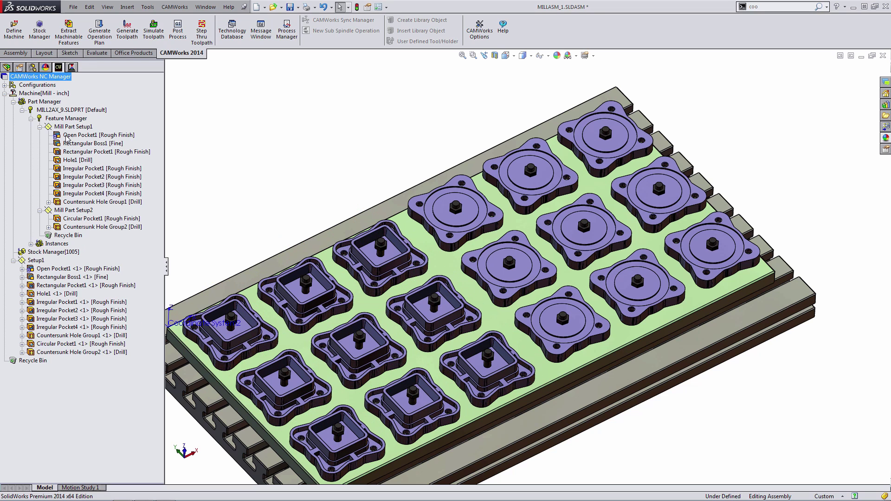
pyautogui.rightClick(67, 137)
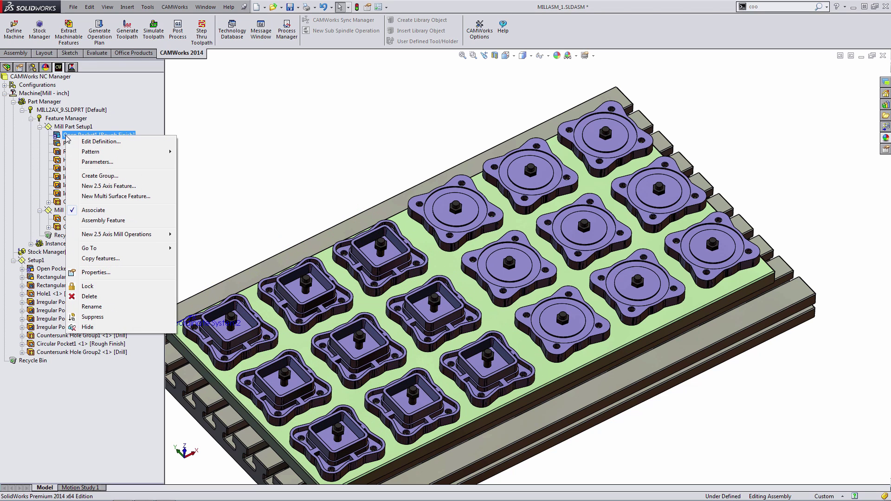
pyautogui.click(188, 192)
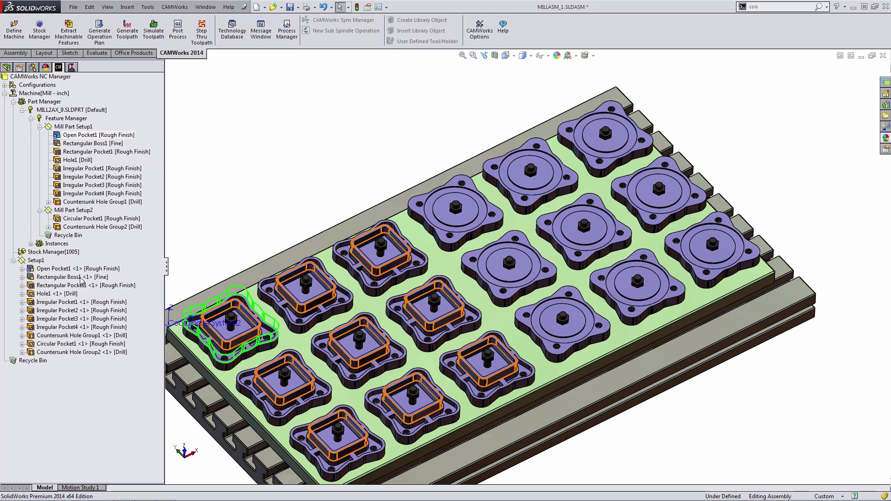
pyautogui.rightClick(74, 270)
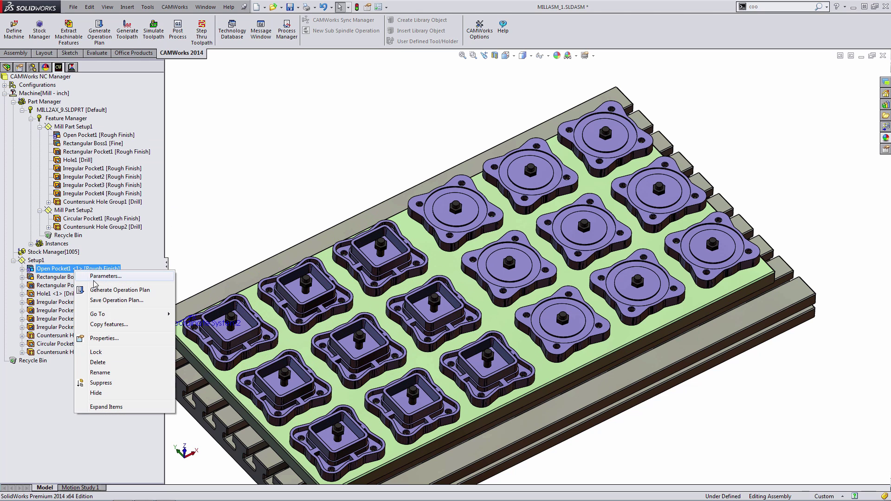
pyautogui.click(112, 300)
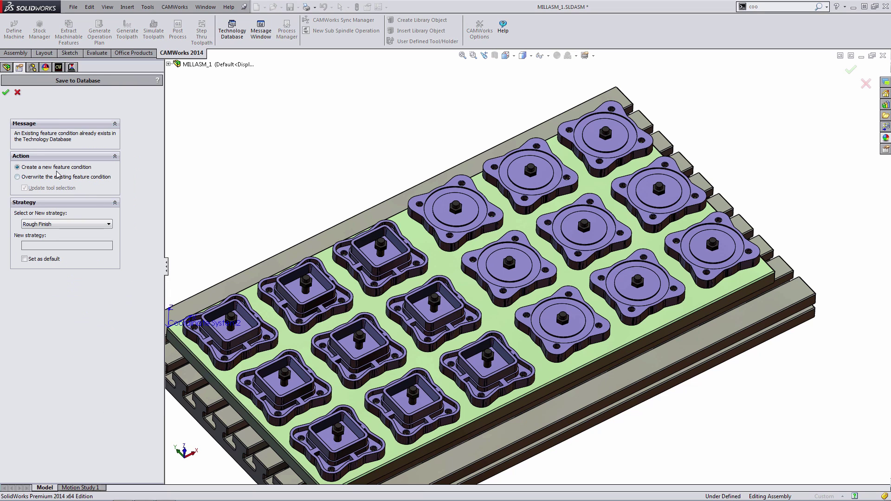
pyautogui.click(21, 177)
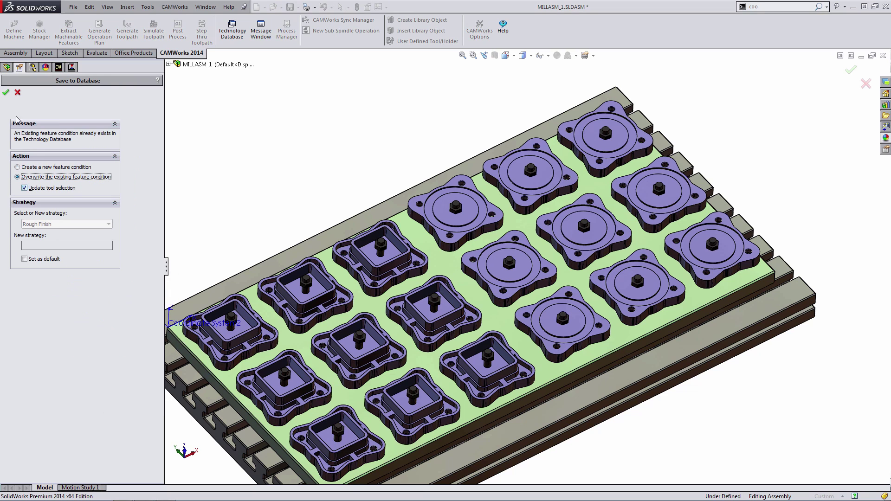
pyautogui.click(7, 93)
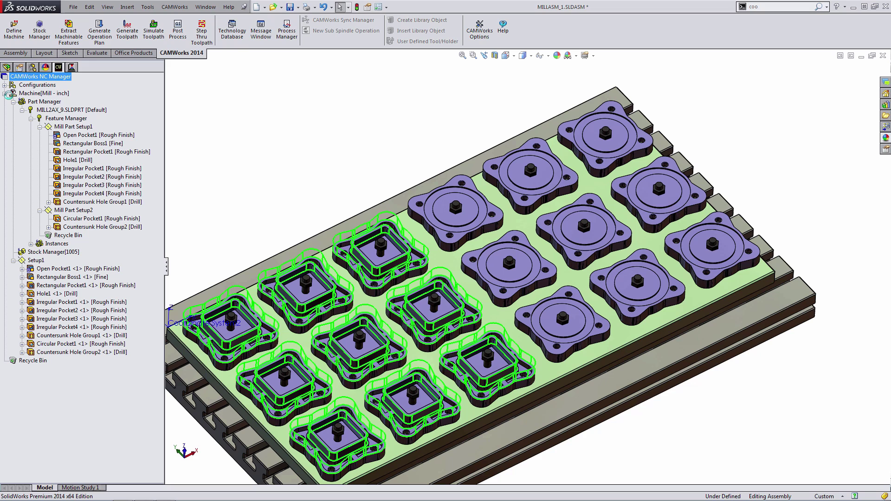
# Examine the feature assigned to Contour Mill1 and inspect its toolpath across the part instances on the fixture
pyautogui.click(71, 67)
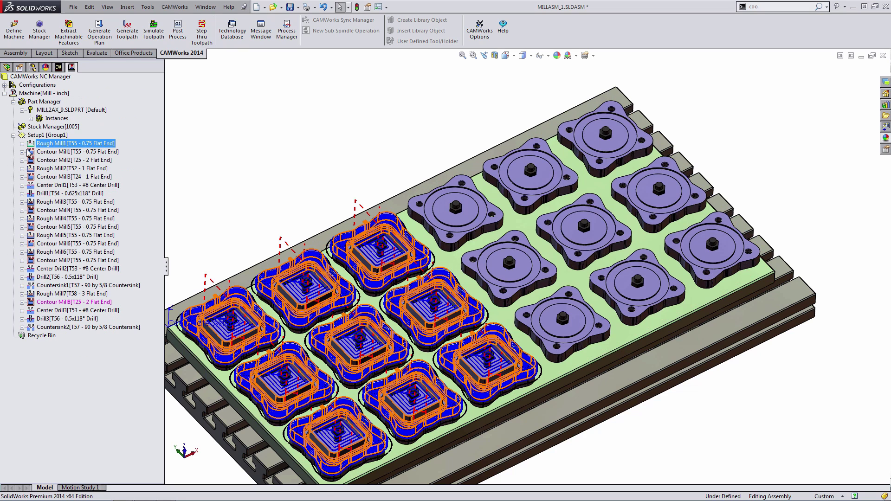
pyautogui.click(22, 152)
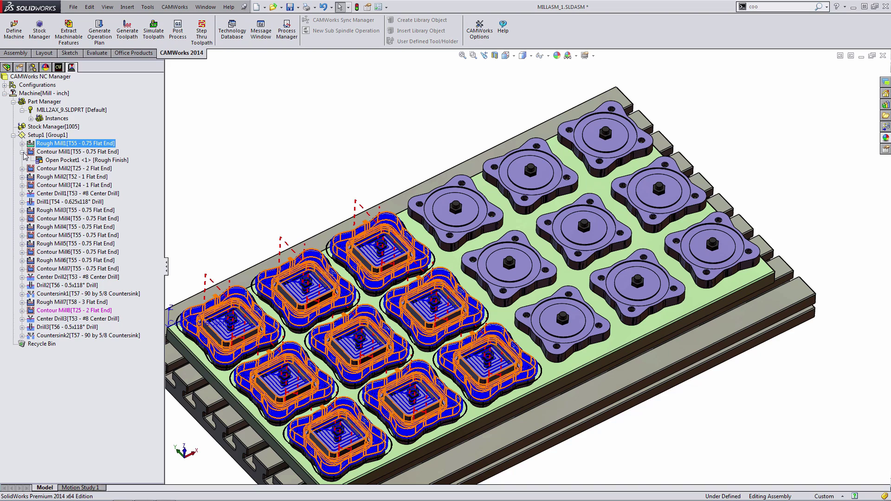
pyautogui.click(63, 151)
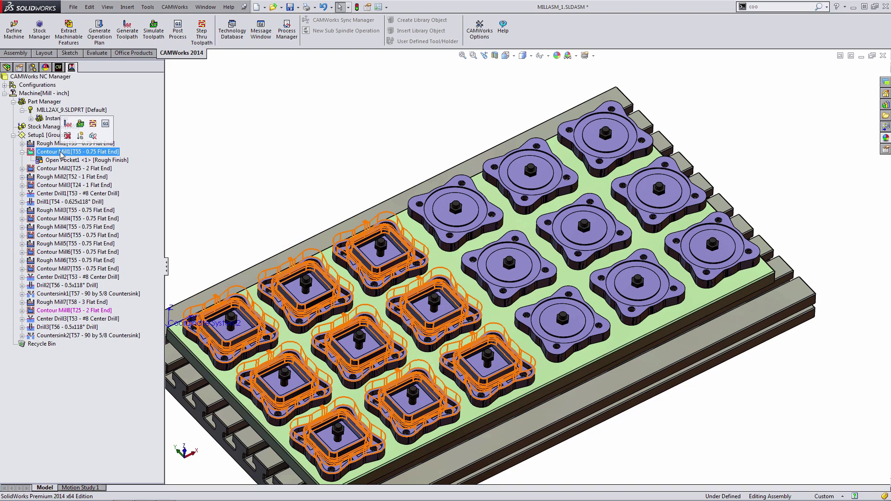
pyautogui.click(62, 68)
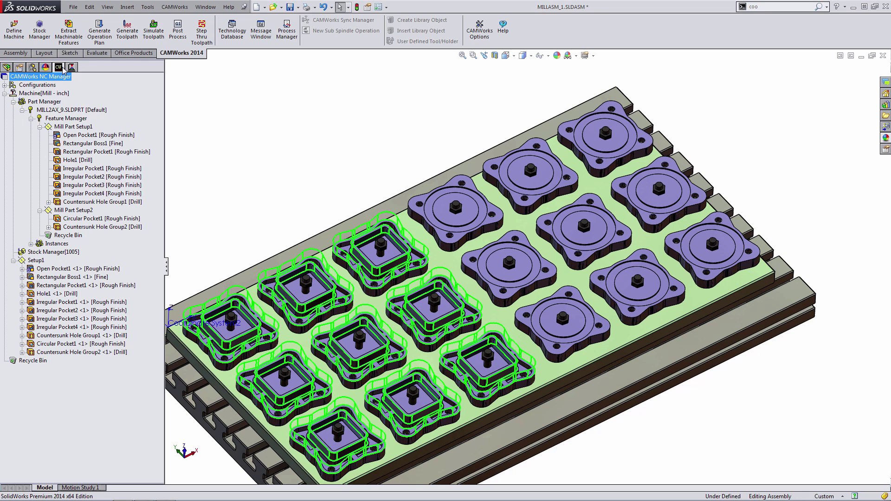
pyautogui.click(76, 66)
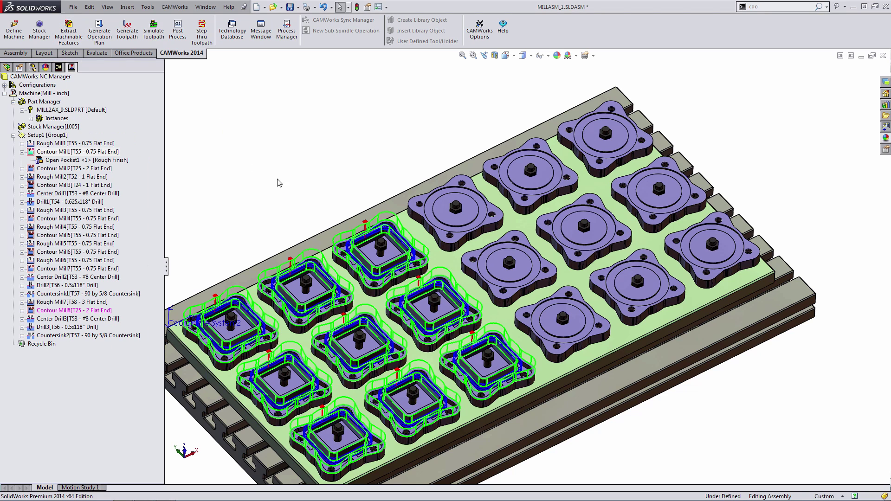
pyautogui.moveTo(290, 171); pyautogui.dragTo(286, 160, button='middle')
pyautogui.click(23, 152)
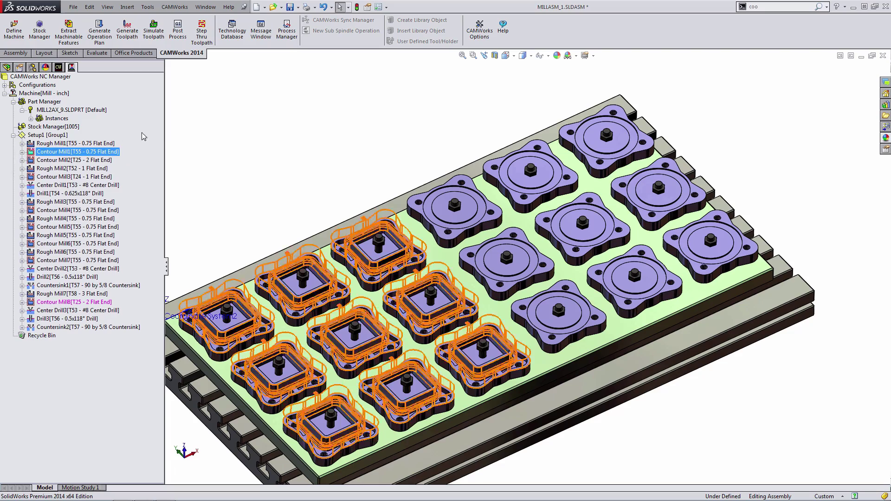
pyautogui.click(217, 163)
pyautogui.moveTo(227, 163); pyautogui.dragTo(233, 176, button='middle')
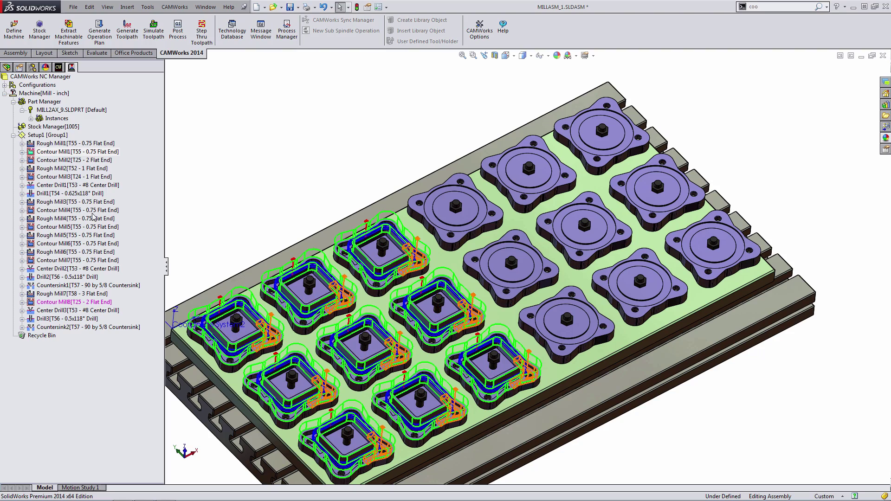
# Review the toolpath optimization methods available for Rough Mill1 and leave its operation parameters without applying a change
pyautogui.click(80, 144)
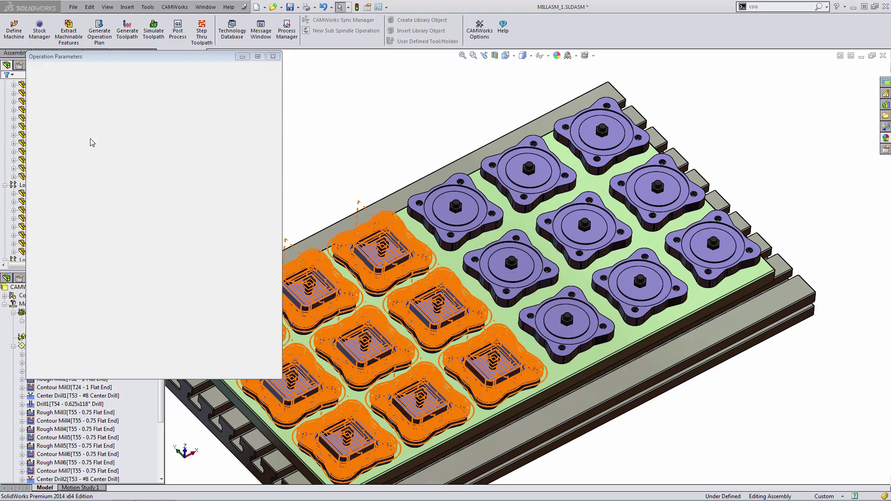
pyautogui.click(214, 70)
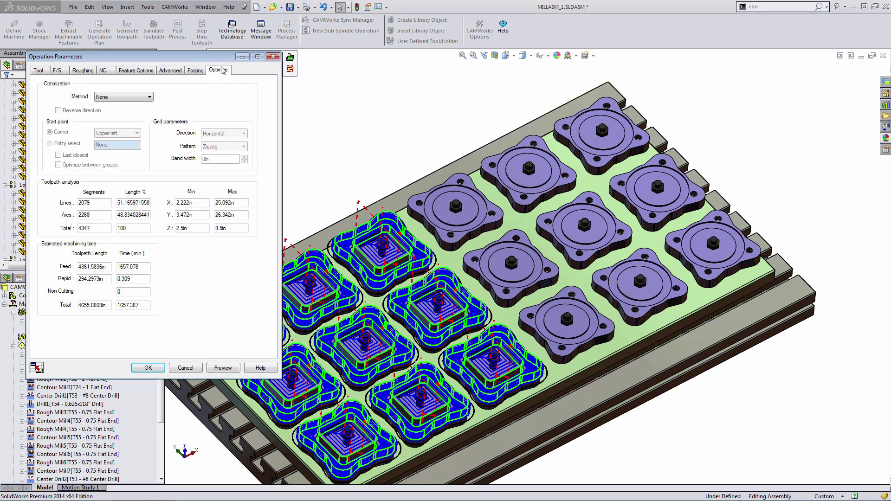
pyautogui.click(144, 98)
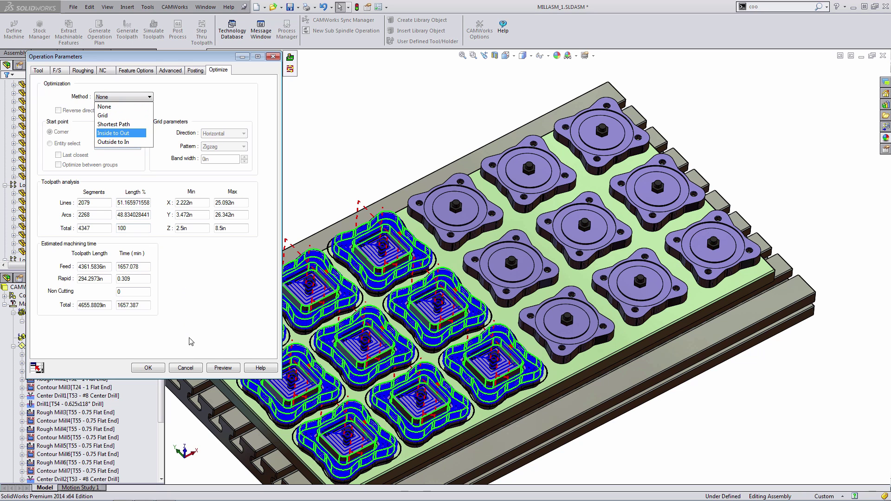
pyautogui.click(190, 369)
pyautogui.click(186, 368)
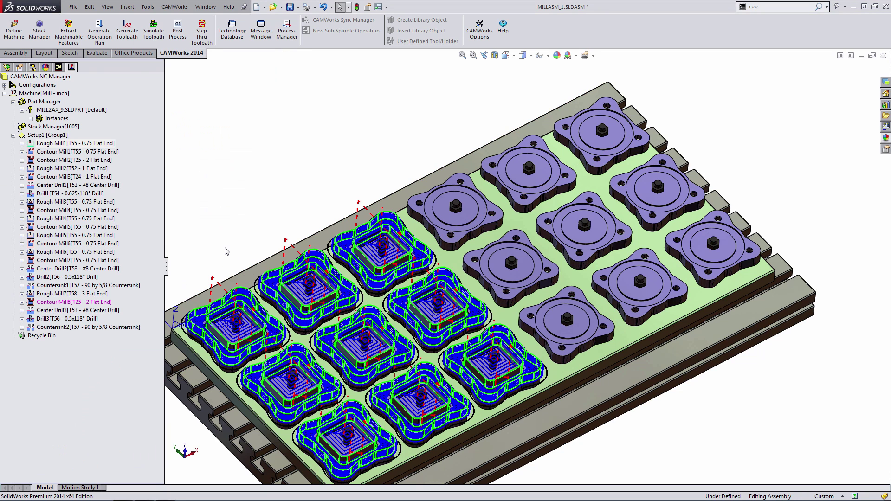
# Review the MILL2AX_9 instances and the G-code format setting in the part management settings, then cancel
pyautogui.moveTo(224, 250); pyautogui.dragTo(218, 238, button='middle')
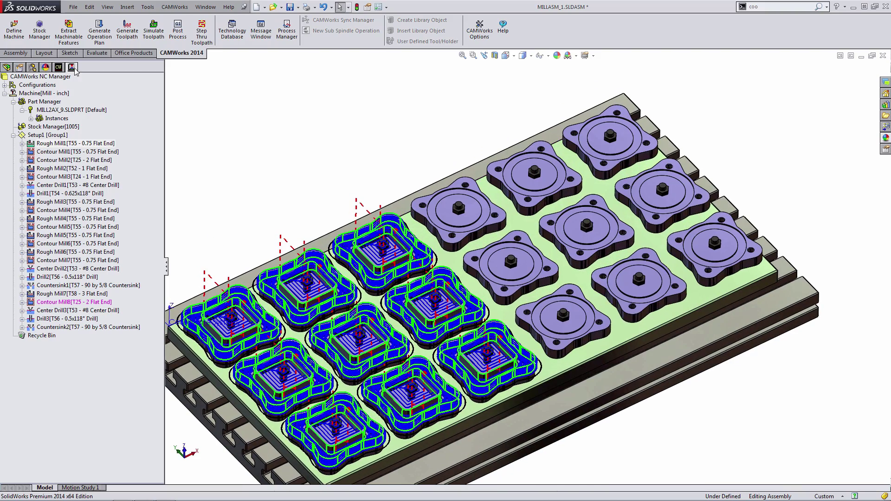
pyautogui.click(58, 69)
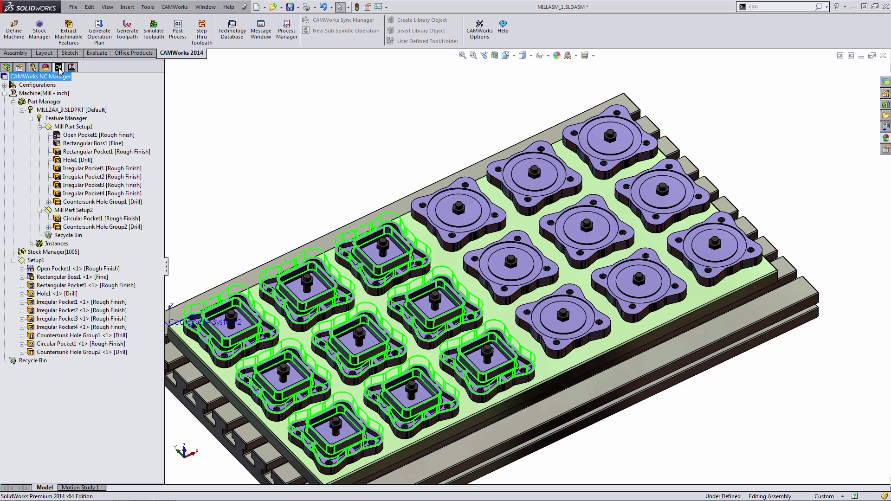
pyautogui.doubleClick(46, 101)
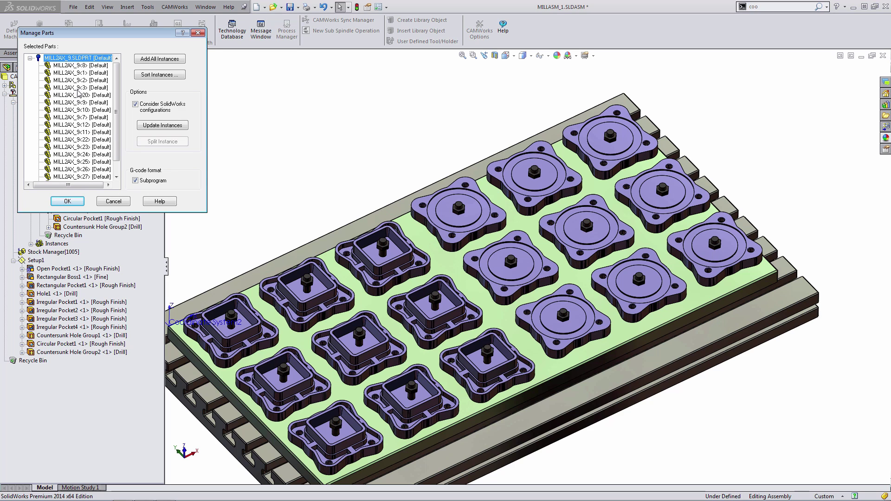
pyautogui.click(113, 201)
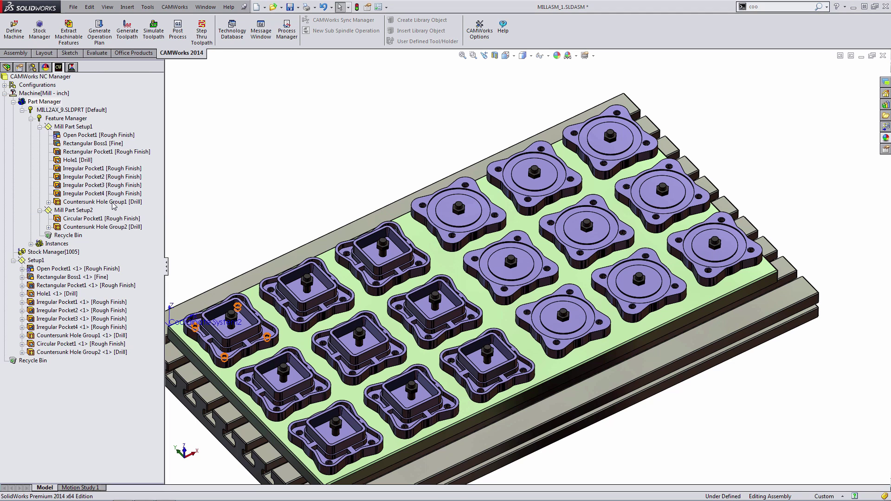
# Sort the operations of Setup1 by operation type and then by tool, and apply the sort
pyautogui.click(71, 67)
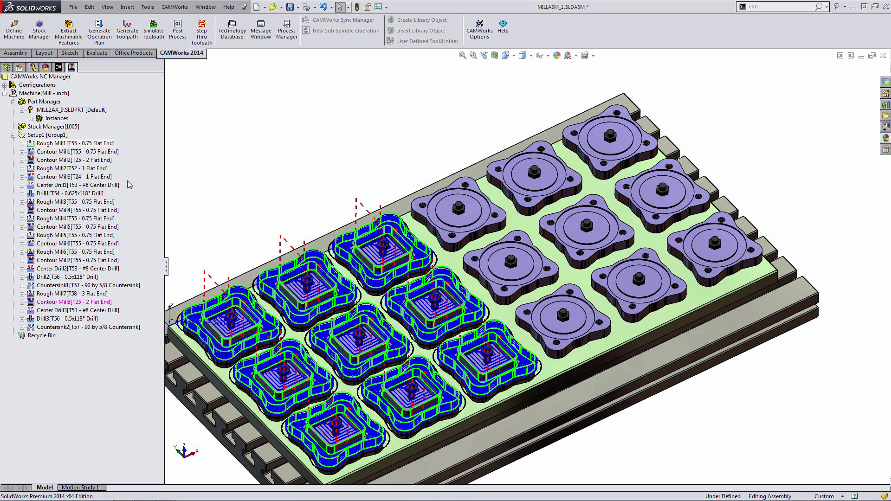
pyautogui.rightClick(44, 137)
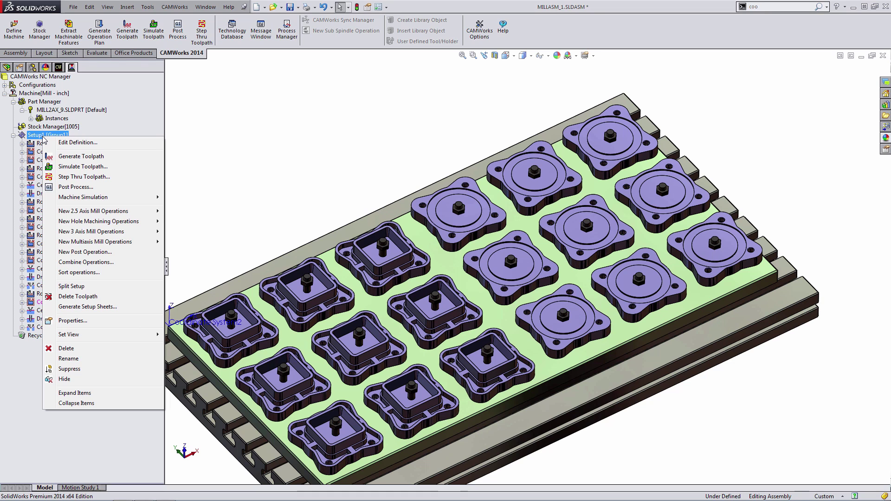
pyautogui.click(84, 272)
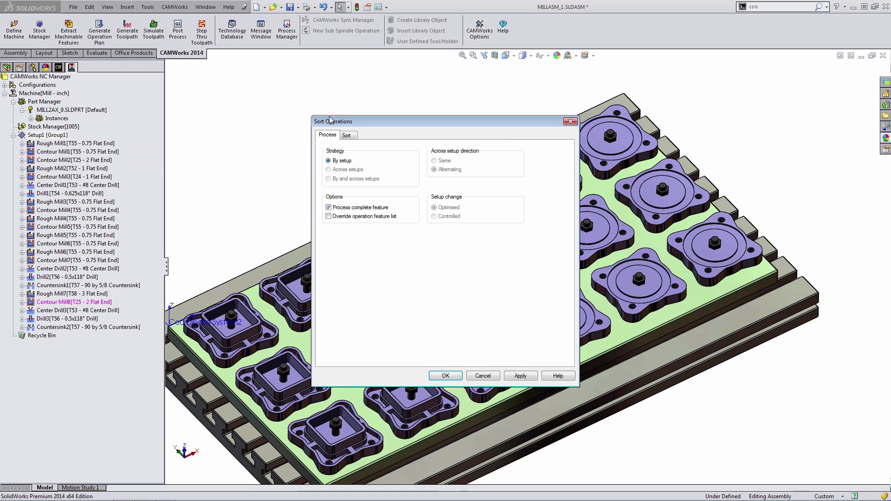
pyautogui.click(346, 135)
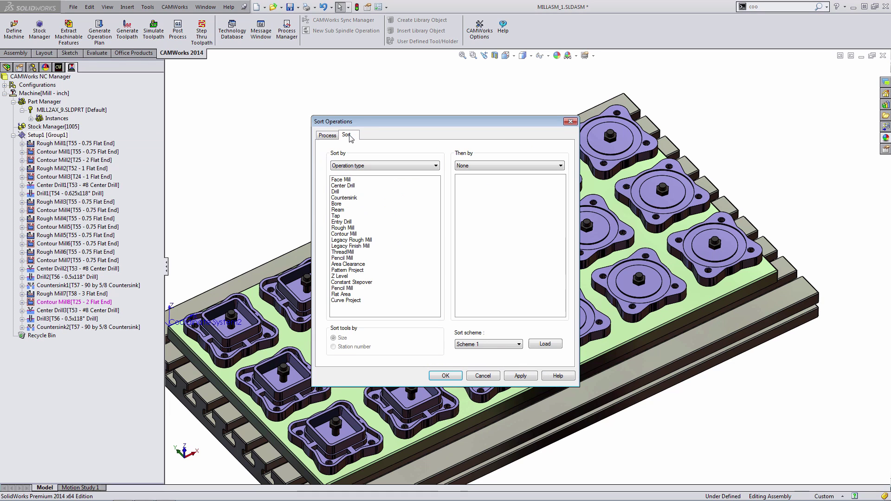
pyautogui.click(517, 167)
pyautogui.click(490, 178)
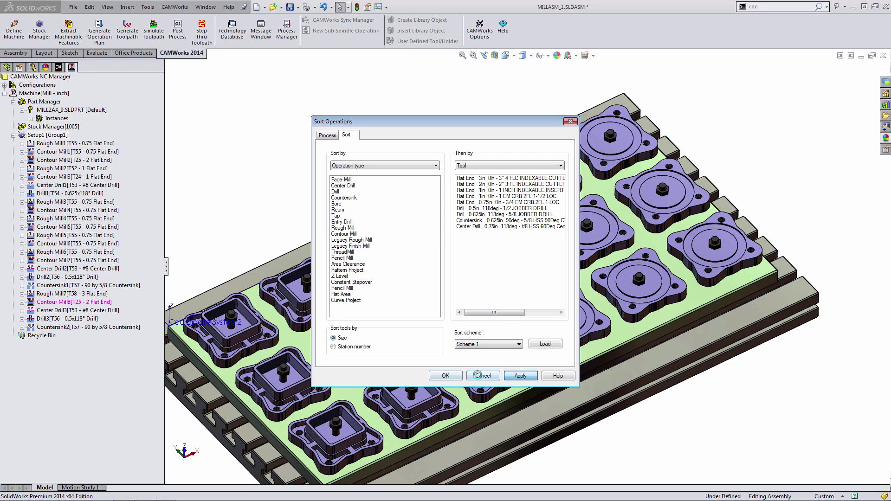
pyautogui.click(520, 375)
pyautogui.click(448, 377)
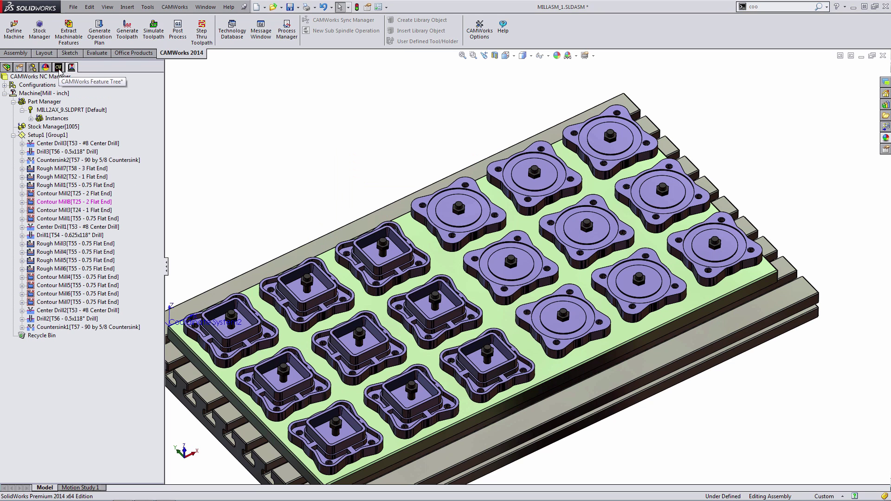
# Post process the sorted operations to MILLASM_1.txt, replacing the existing file, then review the generated NC code and close it
pyautogui.click(178, 30)
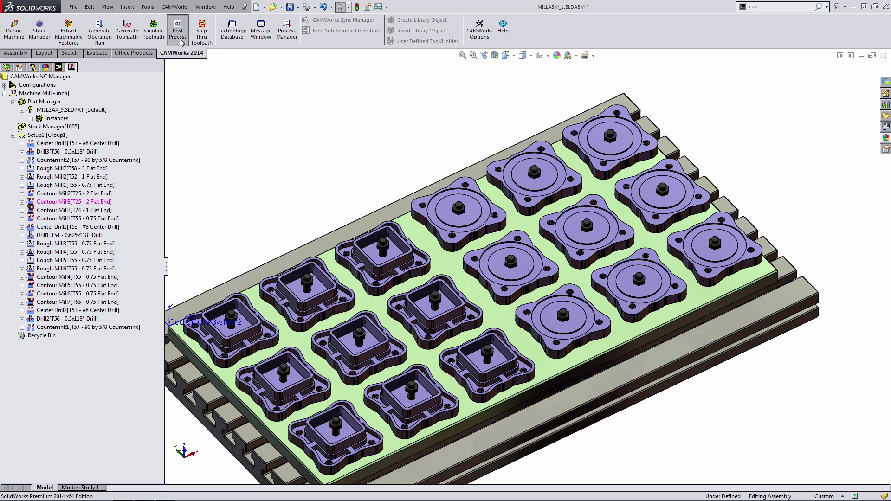
pyautogui.click(645, 356)
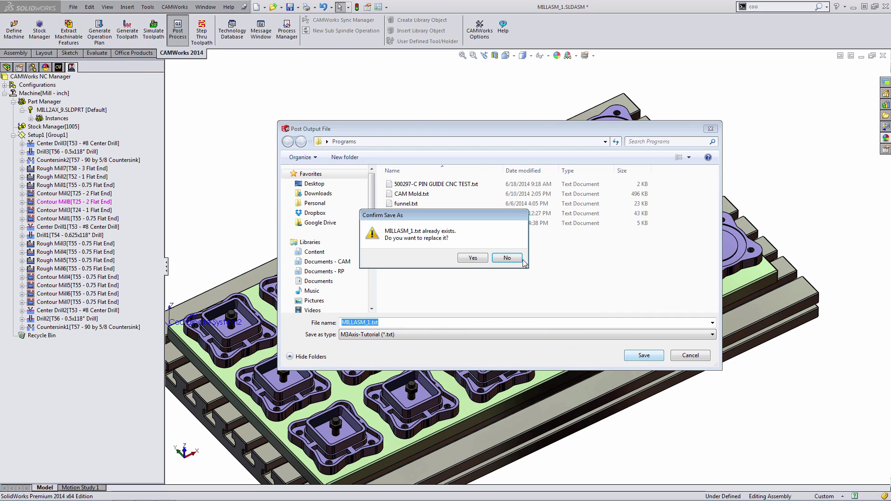
pyautogui.click(473, 258)
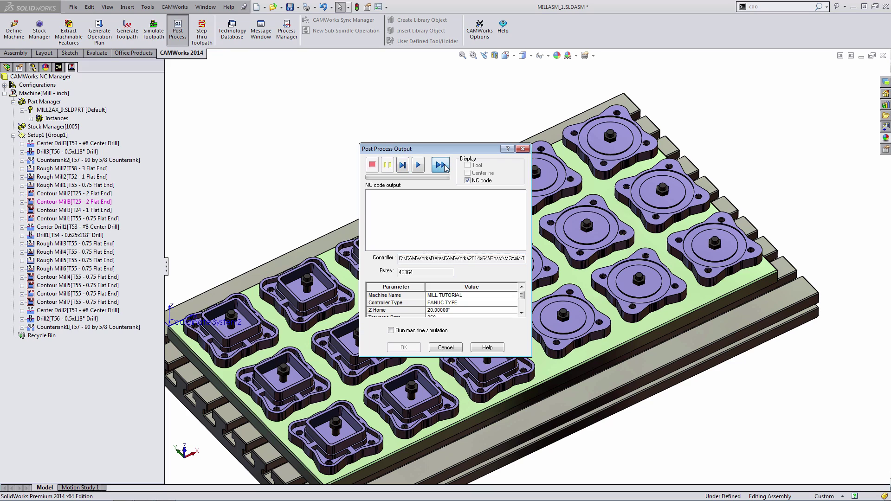
pyautogui.click(443, 166)
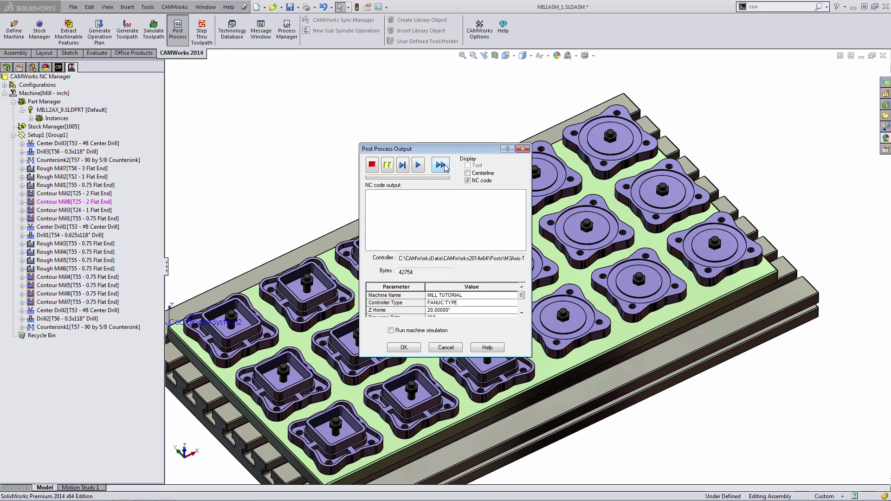
pyautogui.click(443, 167)
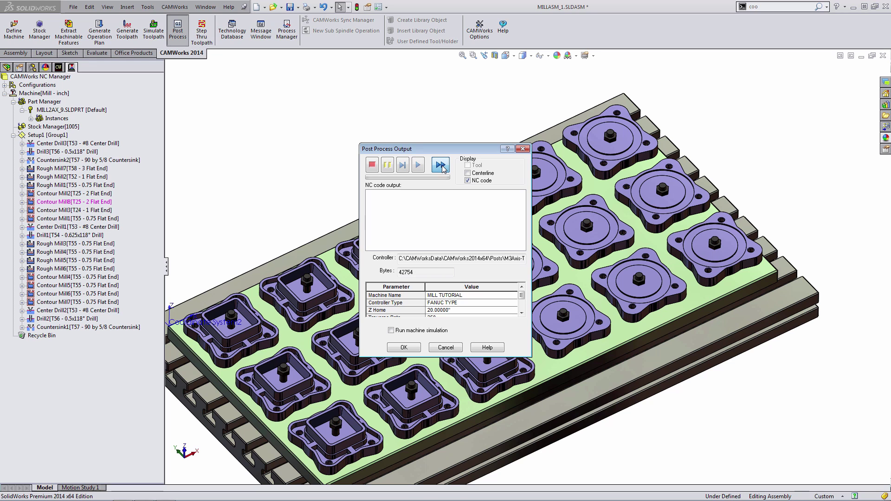
pyautogui.click(412, 348)
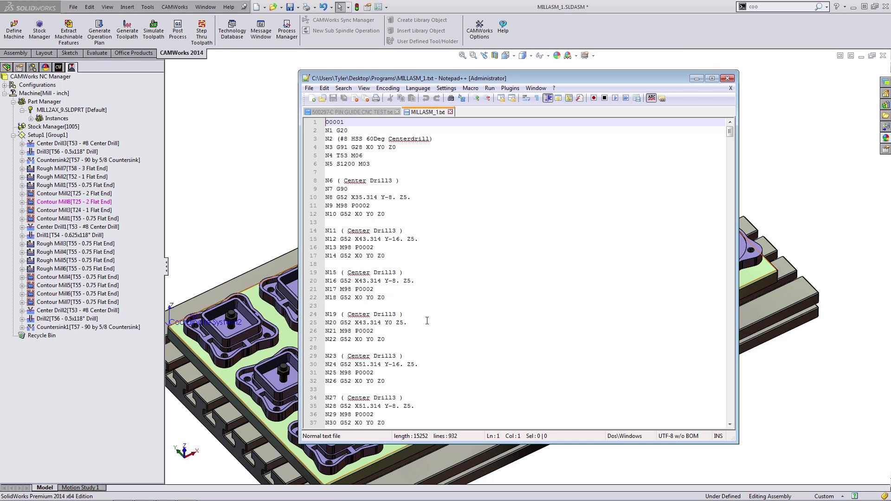
pyautogui.moveTo(730, 132); pyautogui.dragTo(686, 128)
pyautogui.click(727, 78)
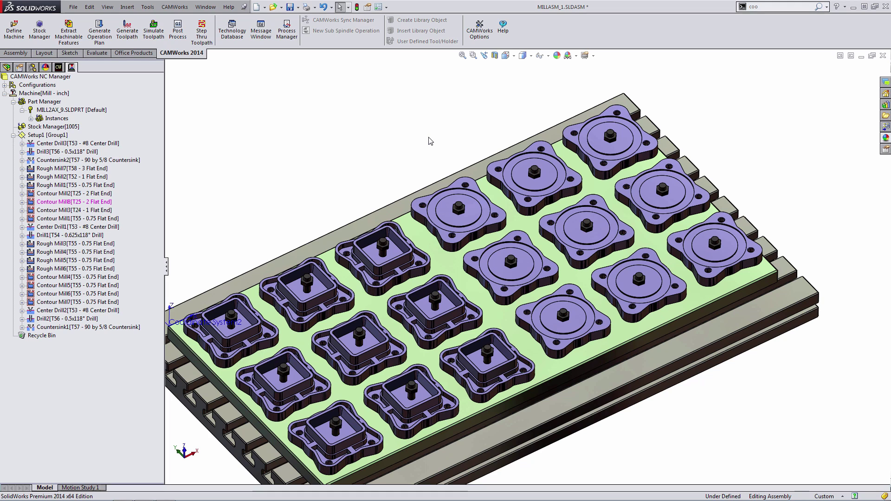
# Check the MILL2AX_9 instance list in the Part Manager settings and close it without changes
pyautogui.click(60, 68)
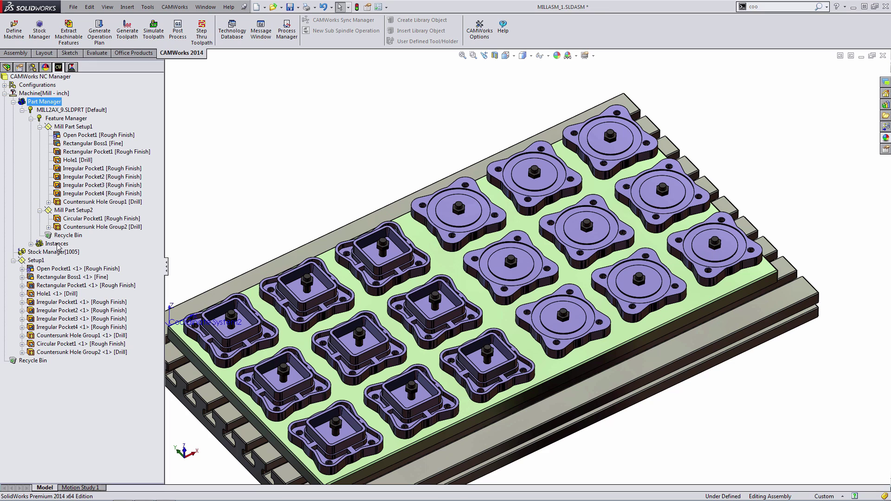
pyautogui.doubleClick(41, 103)
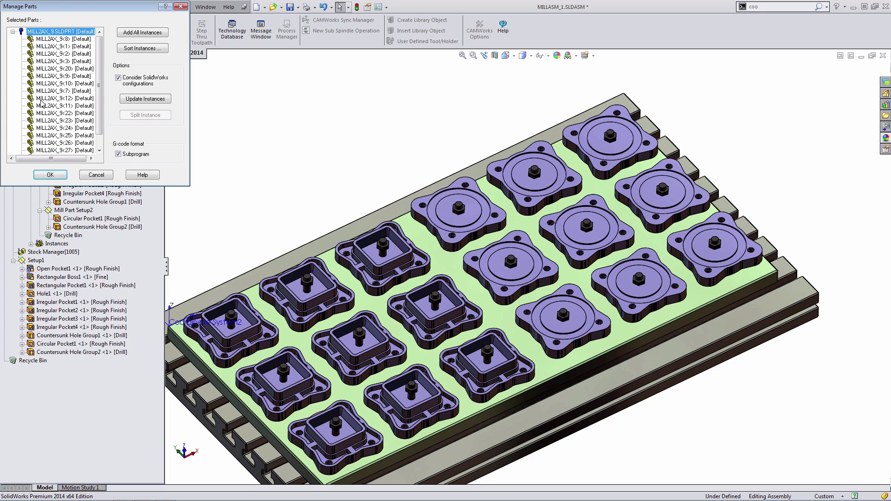
pyautogui.click(181, 6)
# Create a new CAMWorks configuration for the assembly and check it among the existing configurations
pyautogui.click(5, 85)
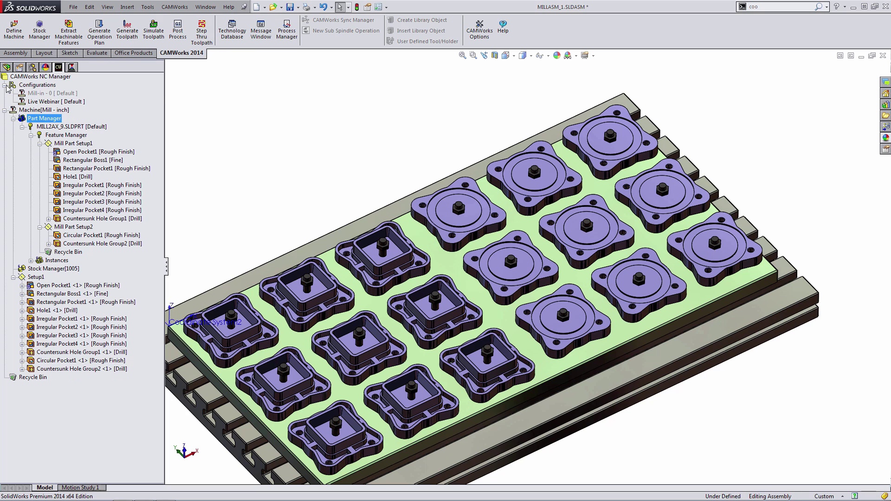
pyautogui.rightClick(32, 85)
pyautogui.click(65, 113)
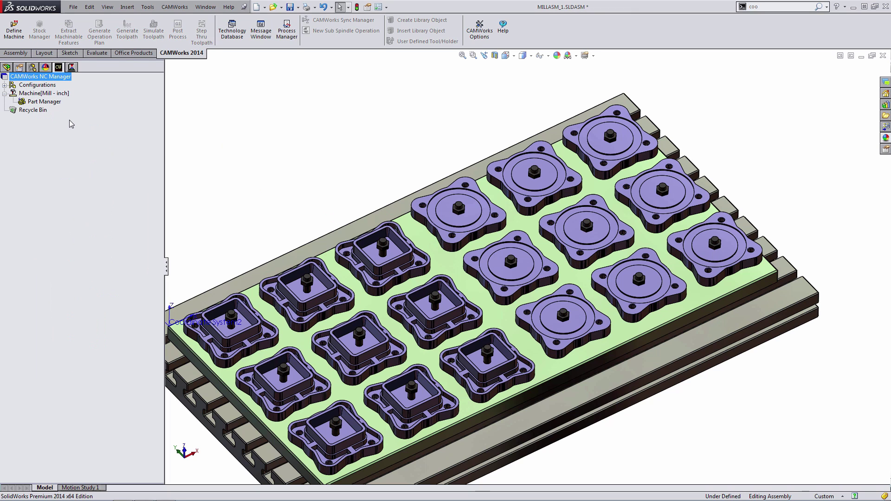
pyautogui.click(4, 85)
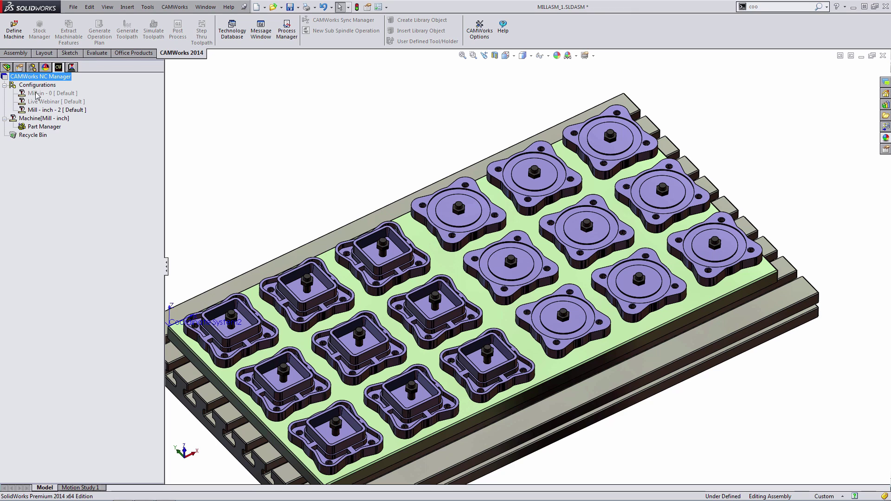
pyautogui.click(4, 85)
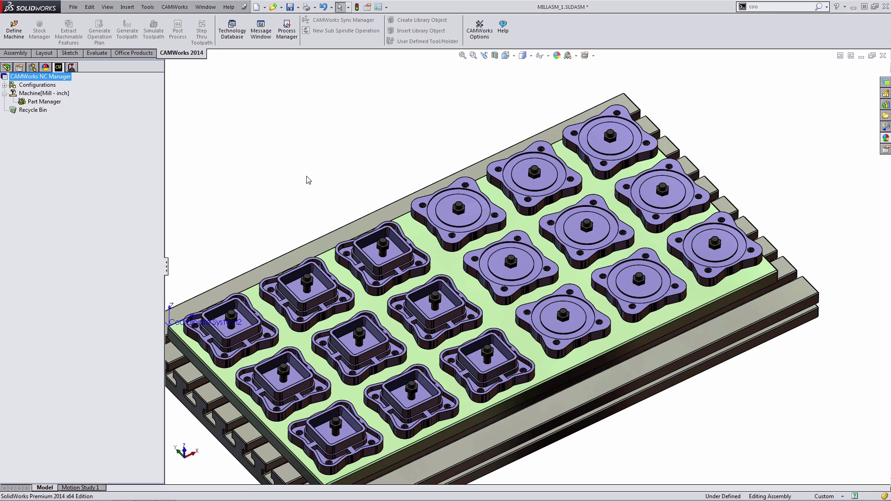
# Inspect how the fixture assembly is built, reviewing its mates such as Distance3 and its local component patterns
pyautogui.hotkey('ctrl', '7')
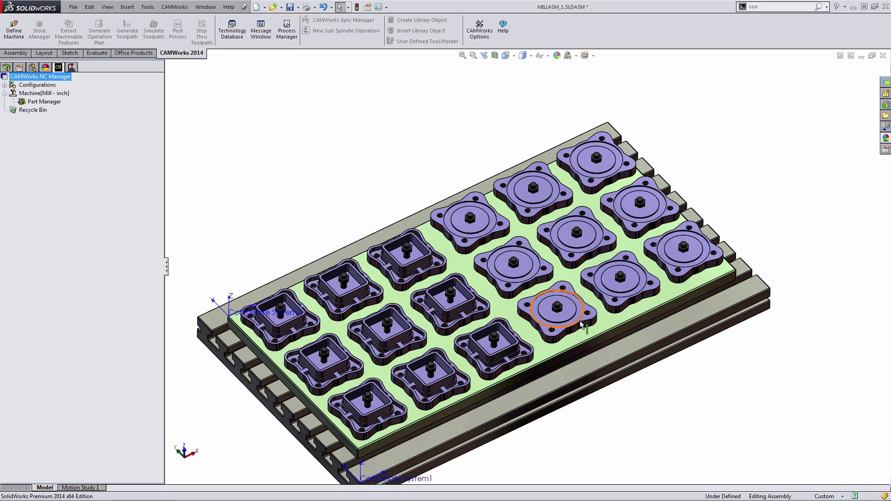
pyautogui.scroll(-4, 381, 278)
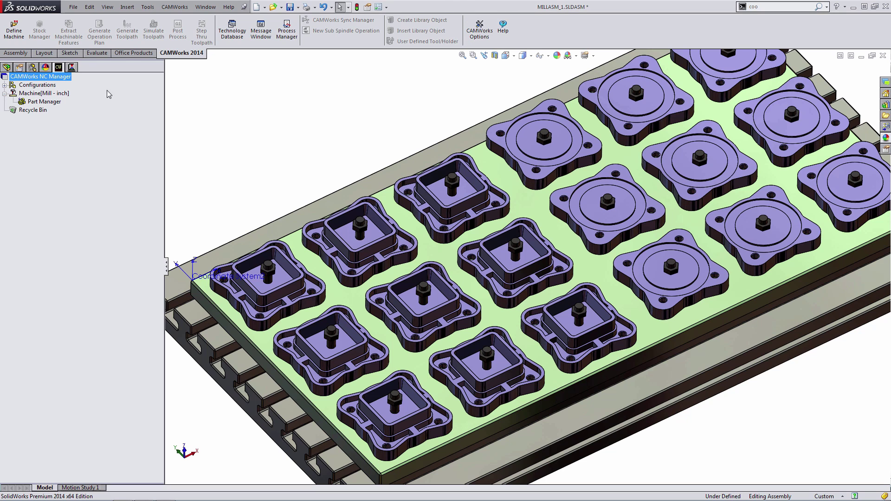
pyautogui.click(6, 68)
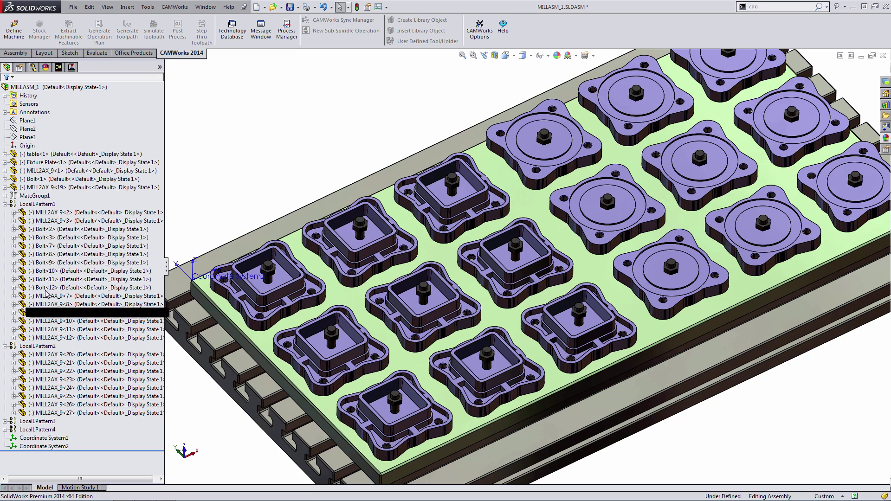
pyautogui.click(5, 196)
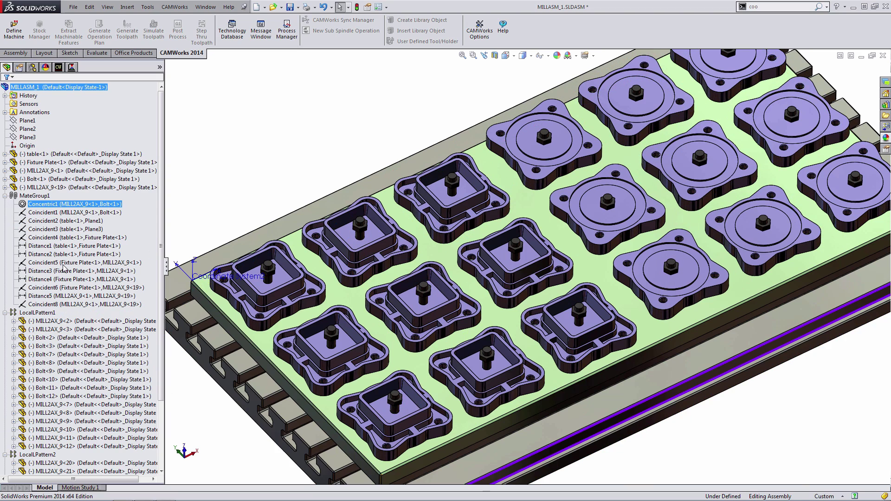
pyautogui.click(75, 273)
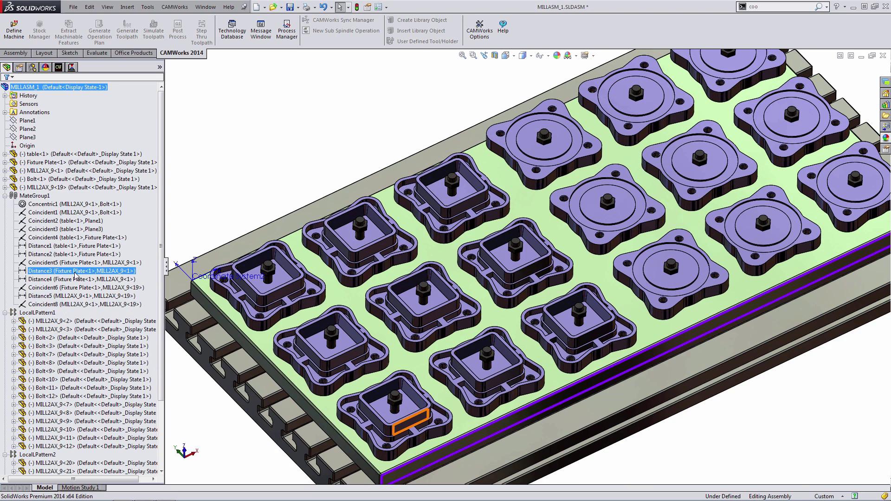
pyautogui.click(6, 196)
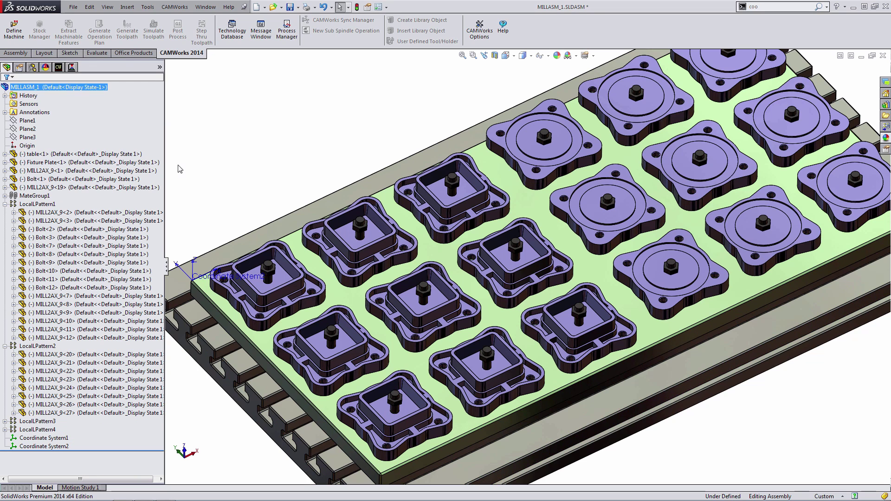
pyautogui.click(5, 204)
pyautogui.click(5, 212)
pyautogui.click(209, 171)
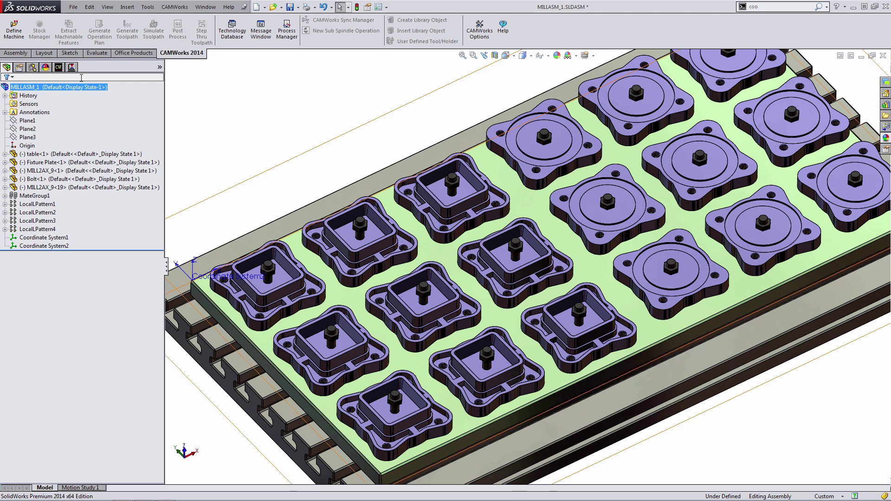
# Start managing parts in the new configuration and add the MILL2AX_9 instance nearest Coordinate System2 as the first part
pyautogui.click(59, 68)
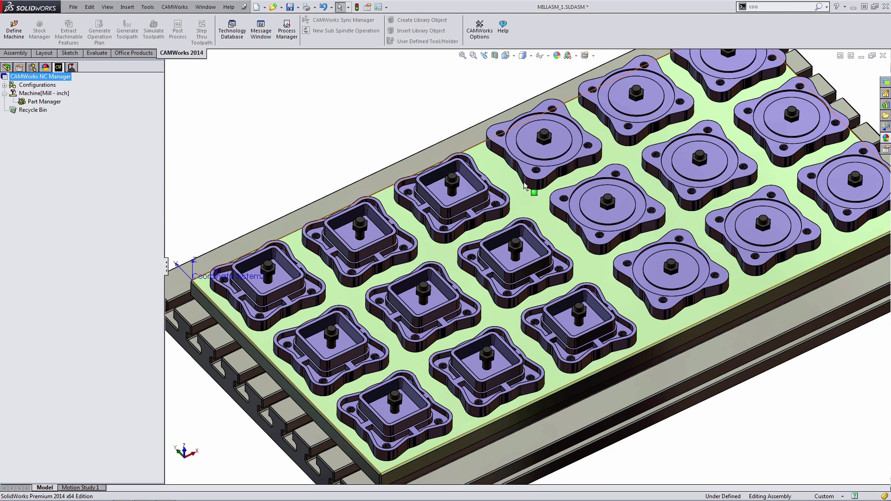
pyautogui.scroll(2, 556, 204)
pyautogui.scroll(-1, 562, 202)
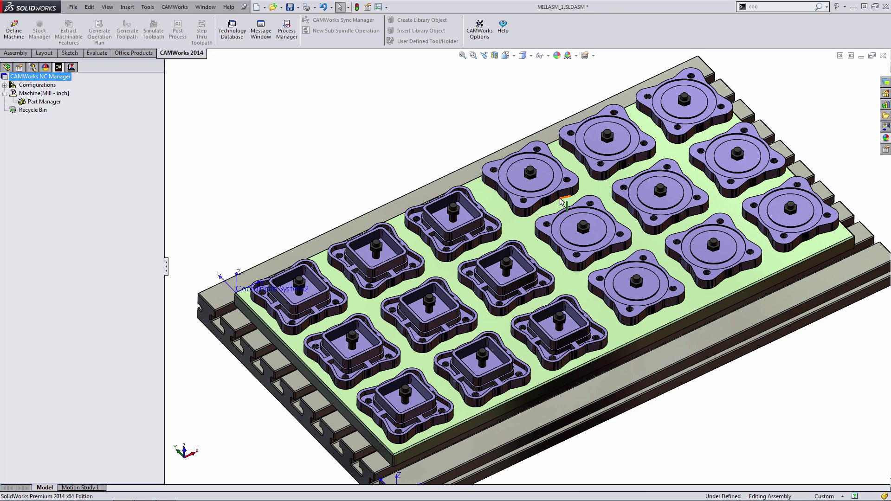
pyautogui.doubleClick(46, 102)
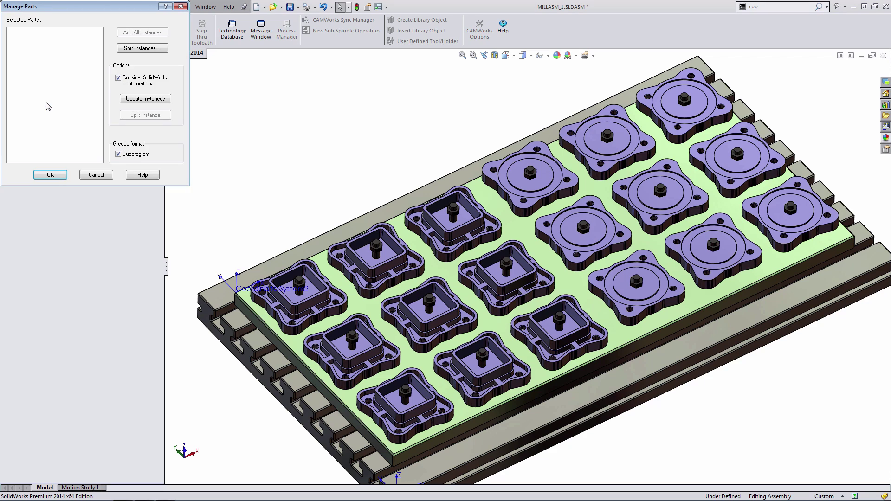
pyautogui.click(310, 278)
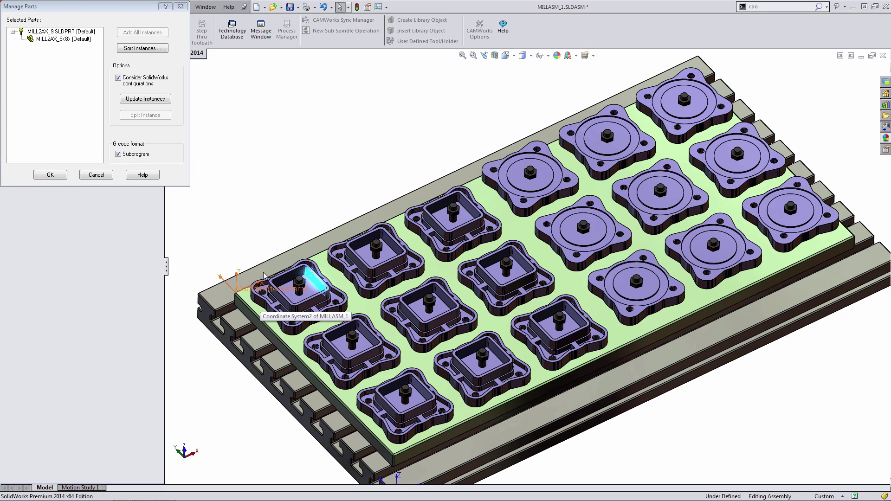
pyautogui.click(65, 32)
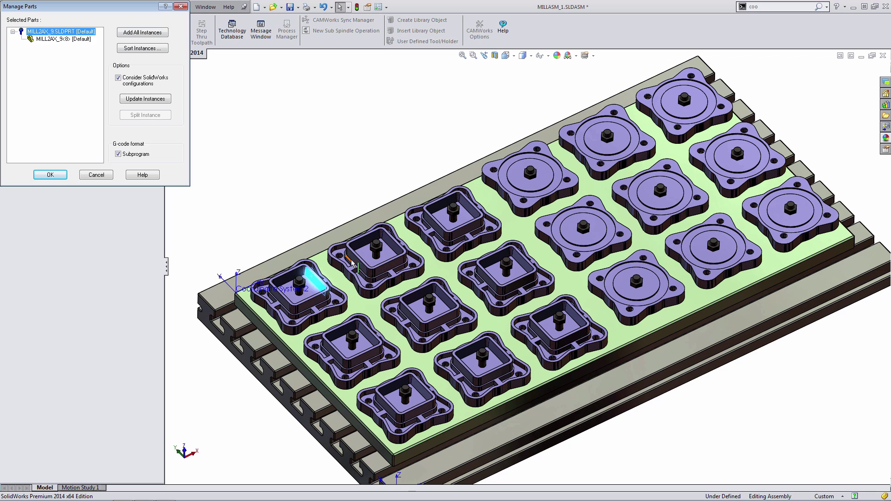
# Add the remaining MILL2AX_9 instances with the square pocket facing up to the selected parts, one by one along each row
pyautogui.click(369, 256)
pyautogui.click(461, 234)
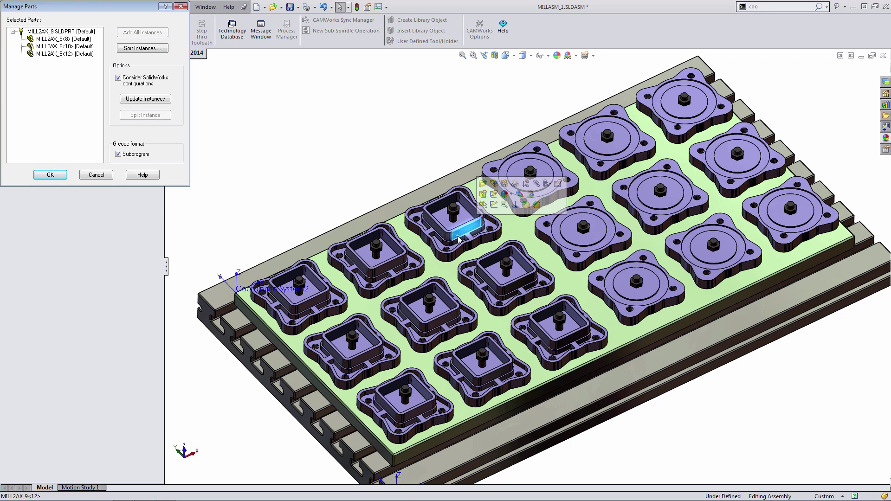
pyautogui.click(377, 353)
pyautogui.click(423, 342)
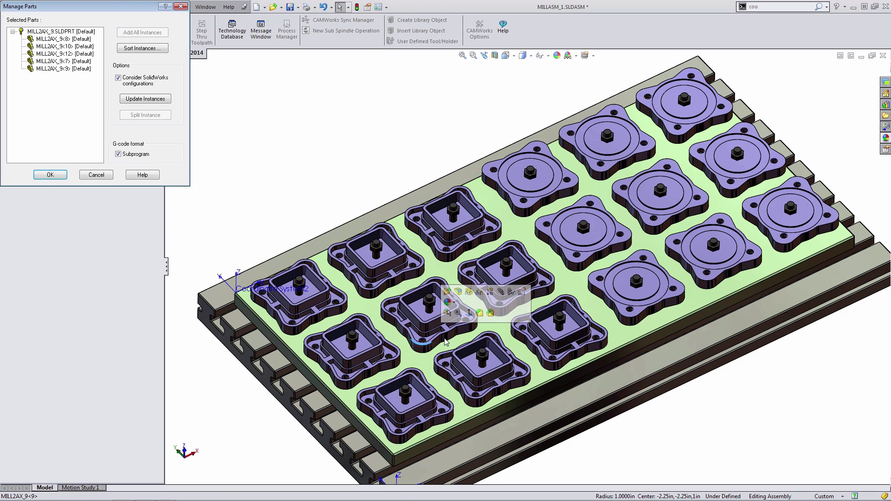
pyautogui.click(417, 403)
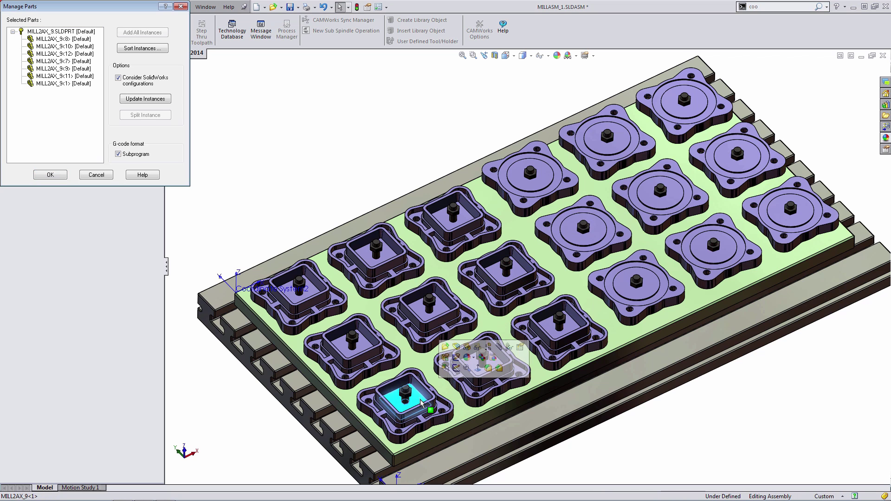
pyautogui.click(484, 383)
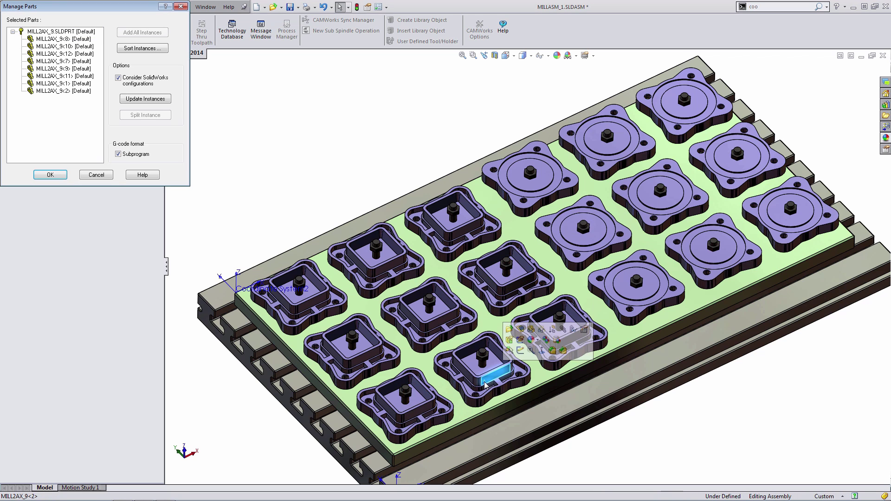
pyautogui.click(578, 310)
# Add the flipped MILL2AX_9 instances with the circular pocket facing up to the selected parts, row by row
pyautogui.click(556, 177)
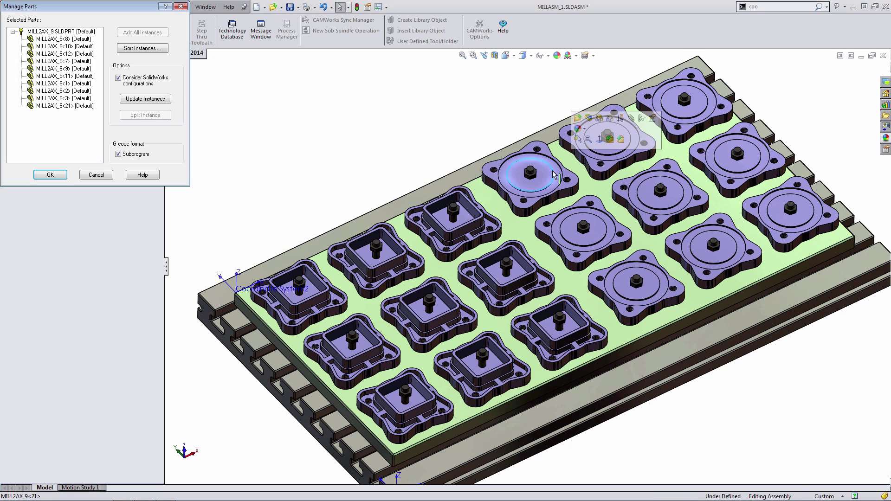
pyautogui.click(603, 162)
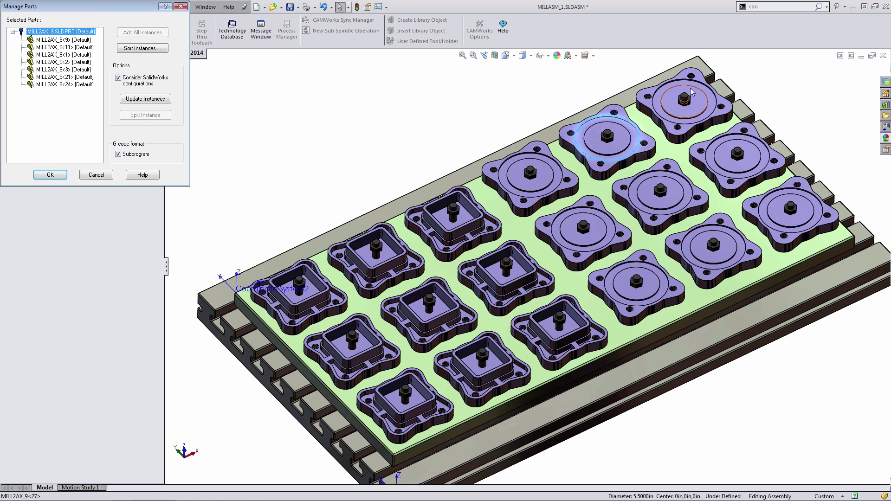
pyautogui.click(682, 108)
pyautogui.click(599, 226)
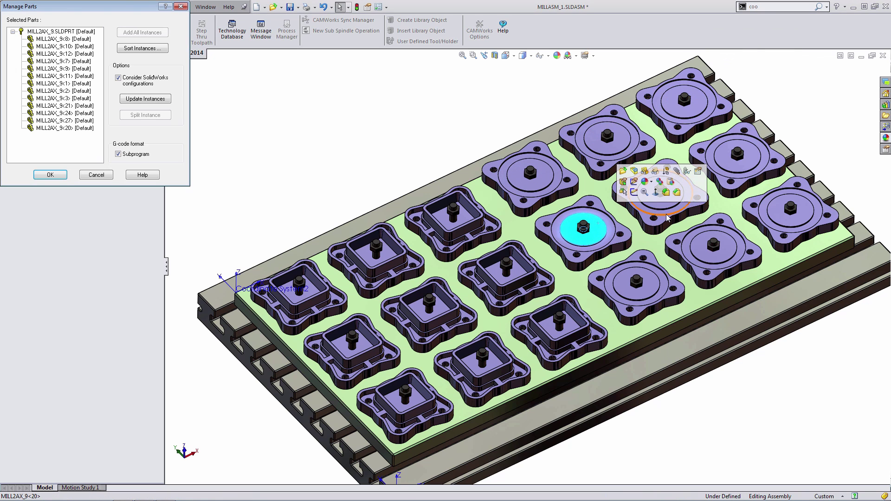
pyautogui.click(673, 179)
pyautogui.click(732, 139)
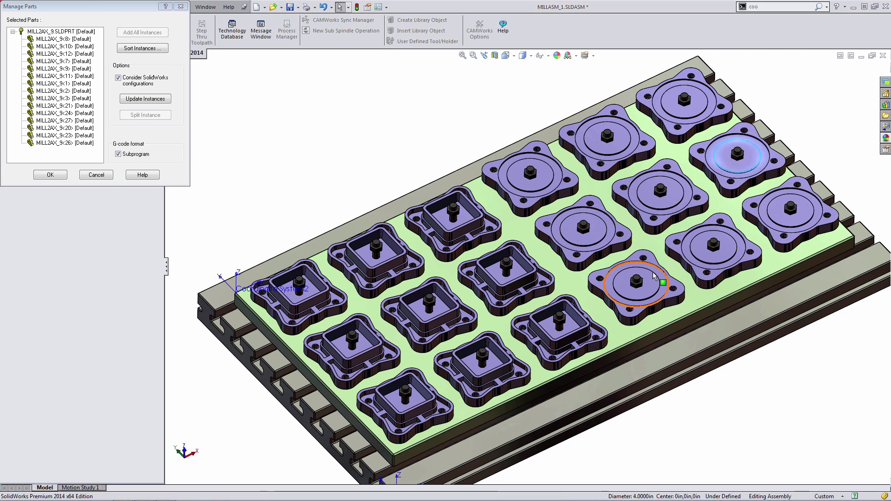
pyautogui.click(635, 281)
pyautogui.click(720, 242)
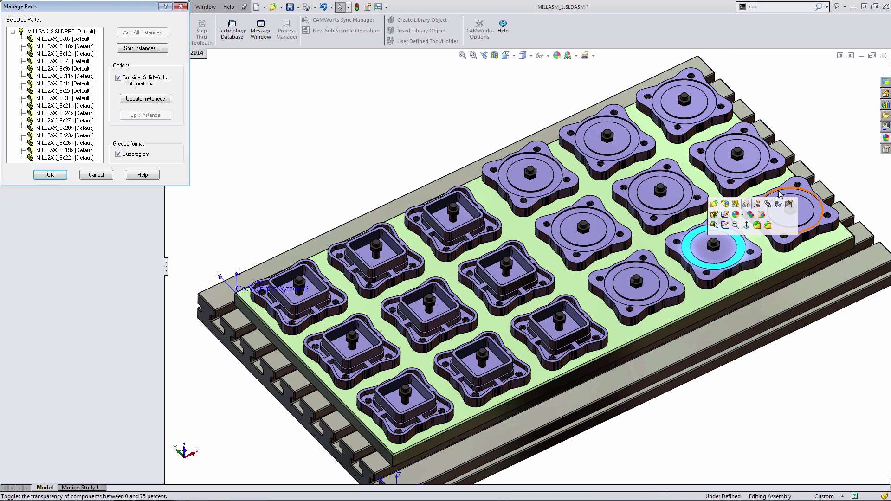
# Add the round-faced part instance in the fixture plate's far end corner to the managed parts and move the dialog clear of the NC tree
pyautogui.click(820, 212)
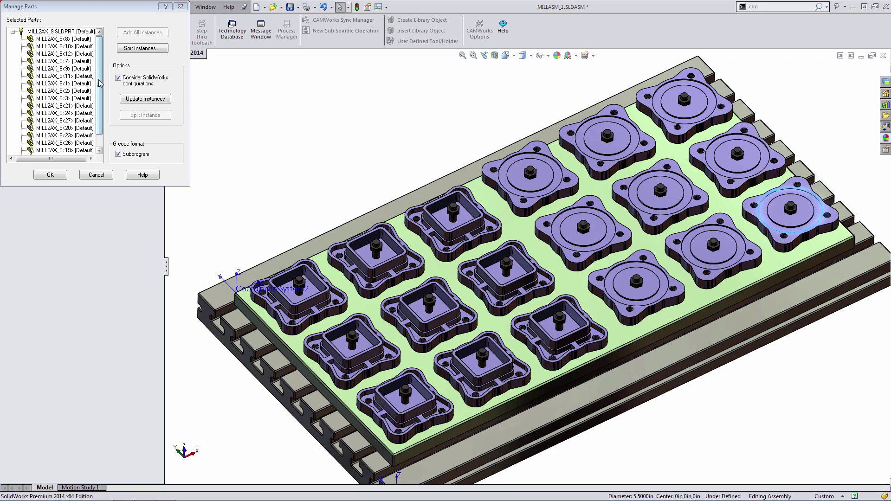
pyautogui.moveTo(100, 78); pyautogui.dragTo(101, 70)
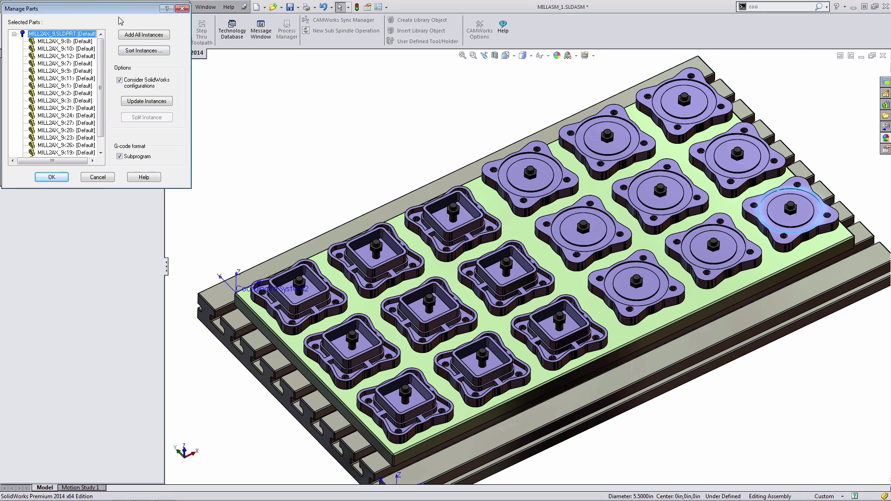
pyautogui.moveTo(84, 4); pyautogui.dragTo(302, 111)
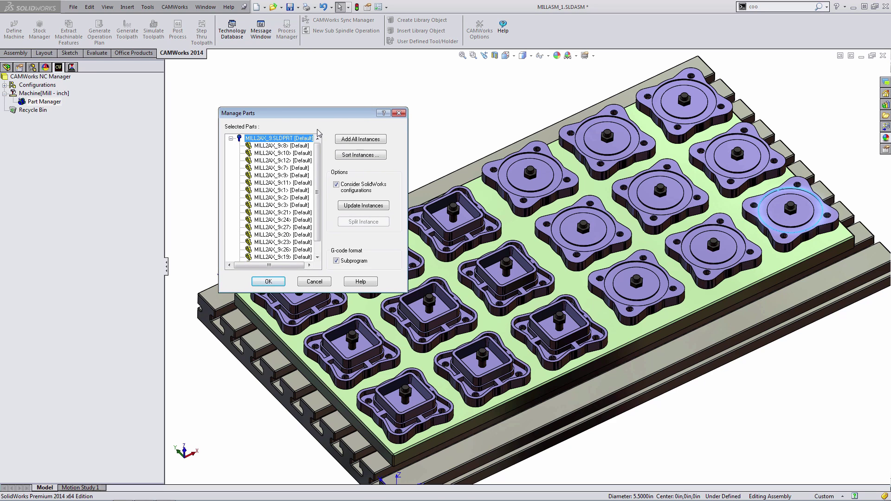
pyautogui.moveTo(306, 116); pyautogui.dragTo(169, 148)
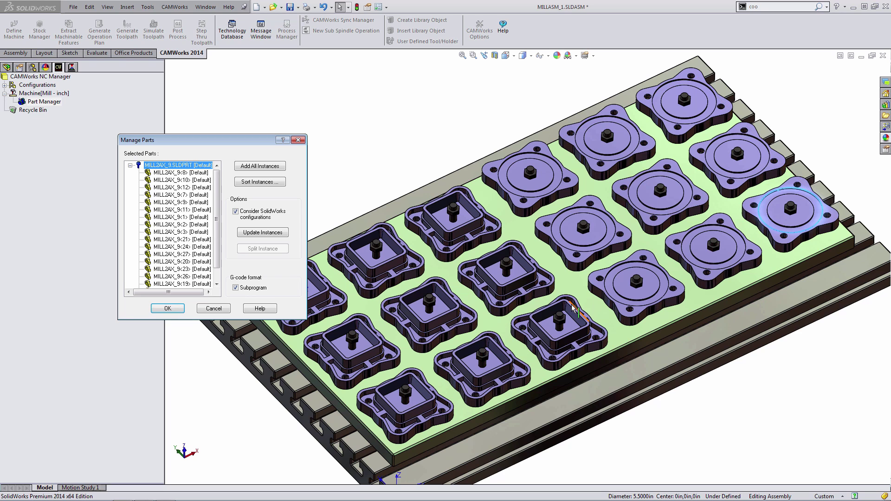
pyautogui.moveTo(259, 142); pyautogui.dragTo(247, 139)
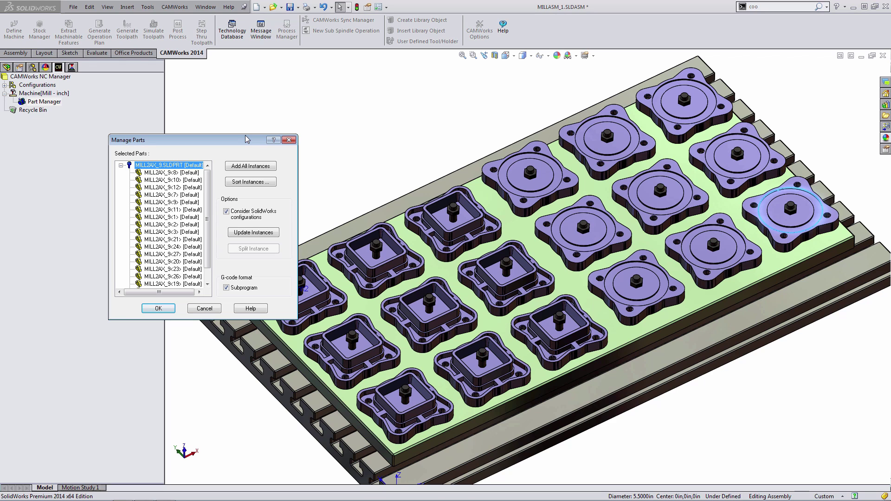
pyautogui.moveTo(233, 138); pyautogui.dragTo(192, 109)
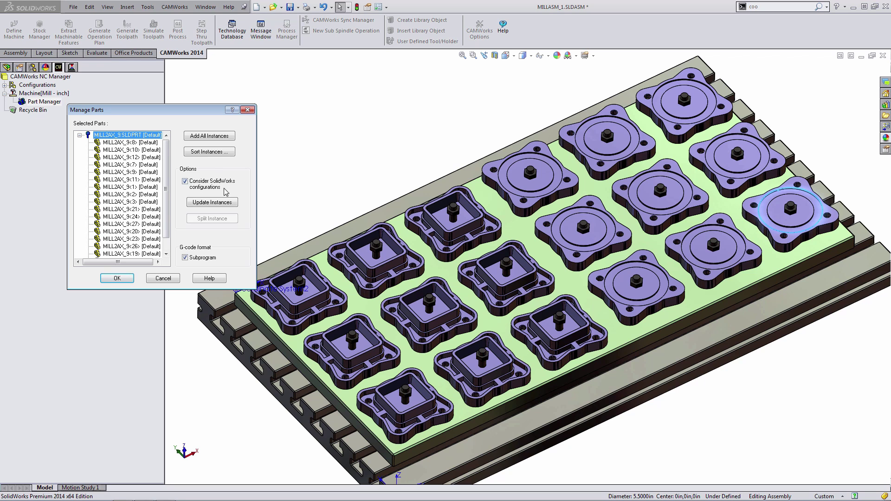
# Split instance MILL2AX_9<21> off into a separate part entry and collapse the part groups
pyautogui.scroll(-1, 159, 166)
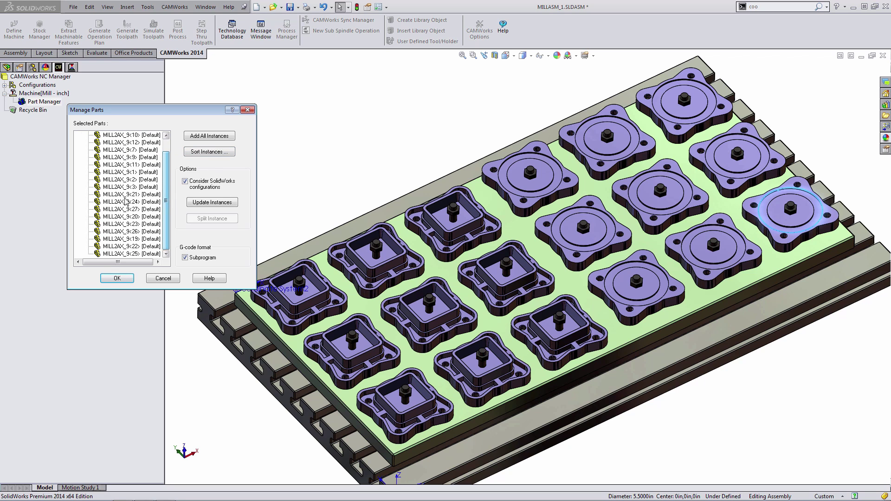
pyautogui.click(137, 187)
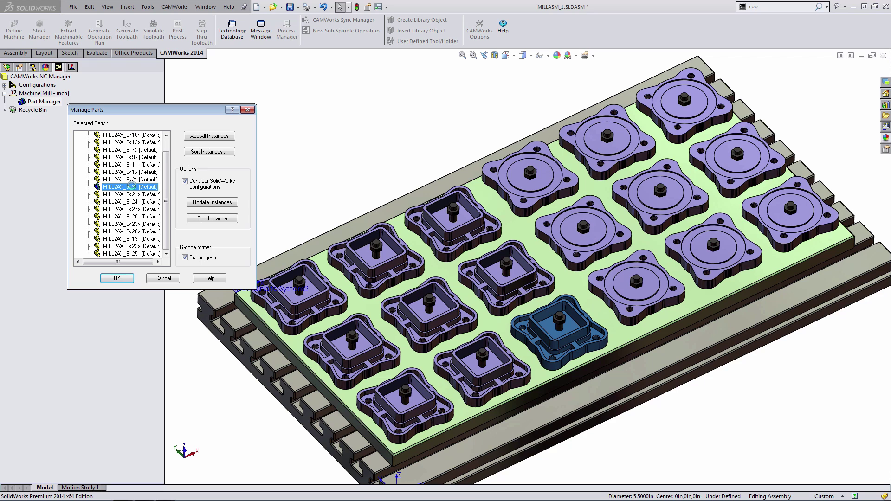
pyautogui.click(134, 195)
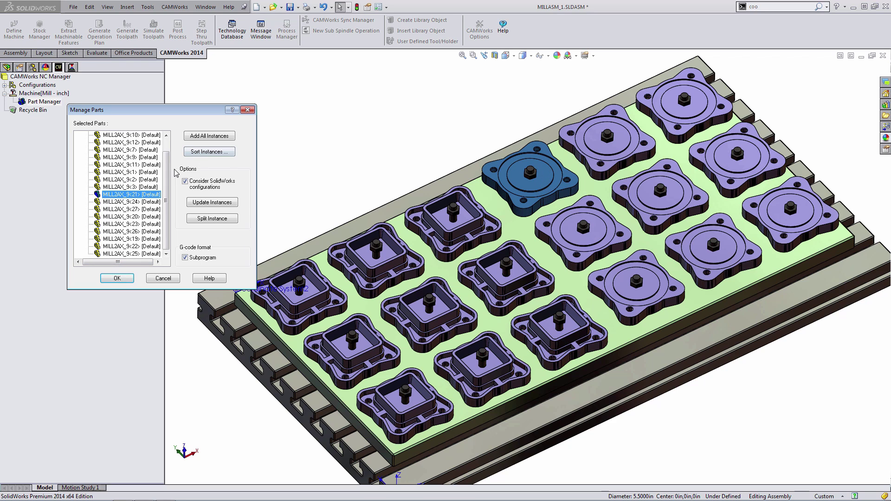
pyautogui.click(205, 219)
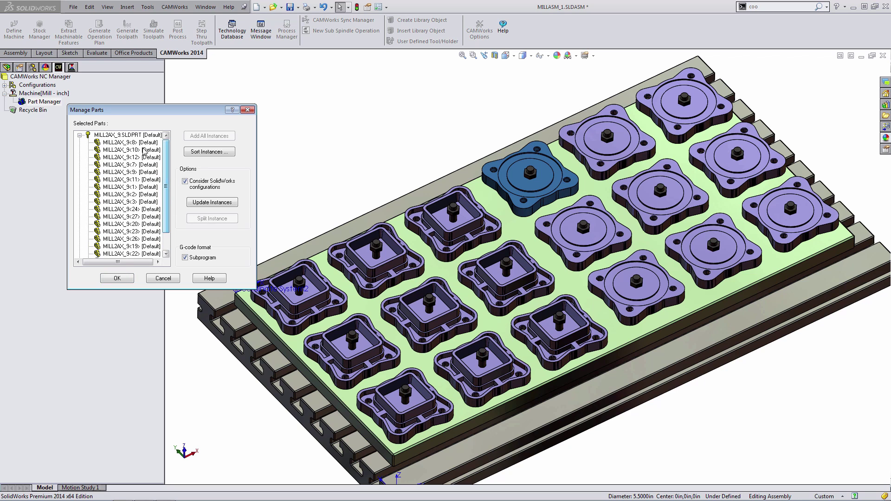
pyautogui.click(80, 135)
pyautogui.click(79, 142)
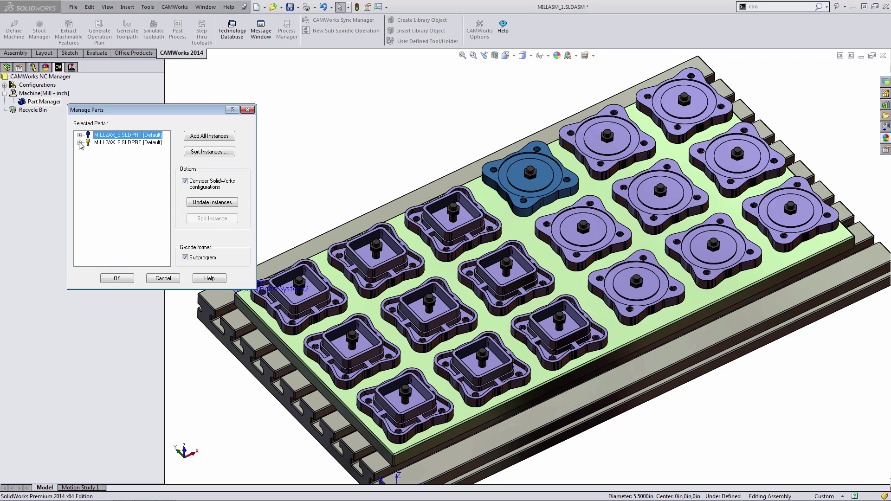
pyautogui.click(106, 143)
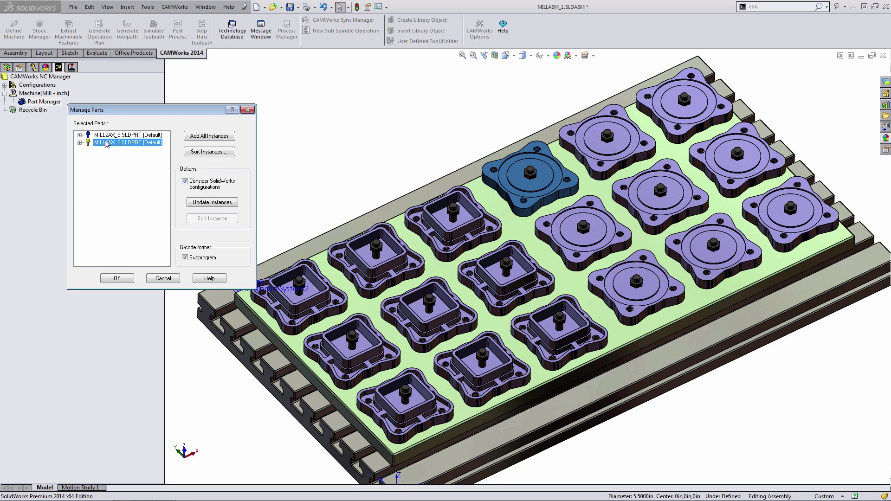
# Move instance MILL2AX_9<24> from the first part group into the second MILL2AX_9.SLDPRT group
pyautogui.click(79, 135)
pyautogui.moveTo(166, 192)
pyautogui.mouseDown()
pyautogui.moveTo(165, 204)
pyautogui.moveTo(158, 197)
pyautogui.mouseUp()
pyautogui.click(128, 188)
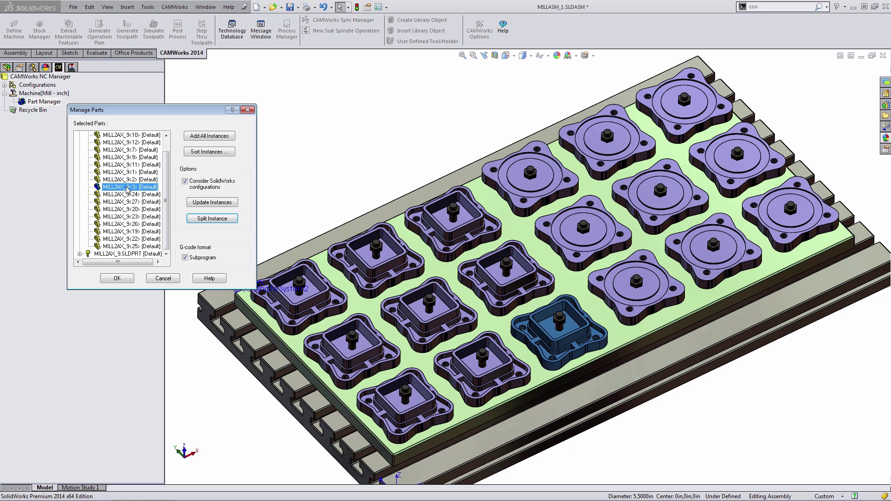
pyautogui.click(128, 195)
pyautogui.click(130, 246)
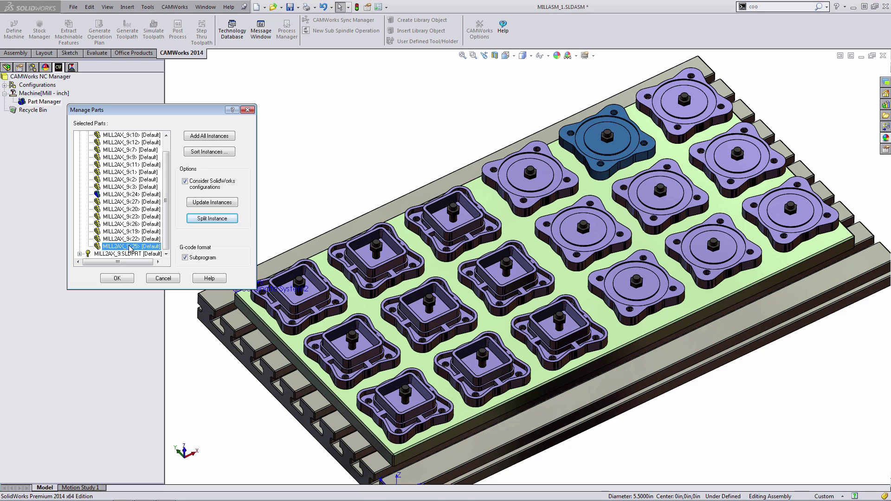
pyautogui.click(130, 195)
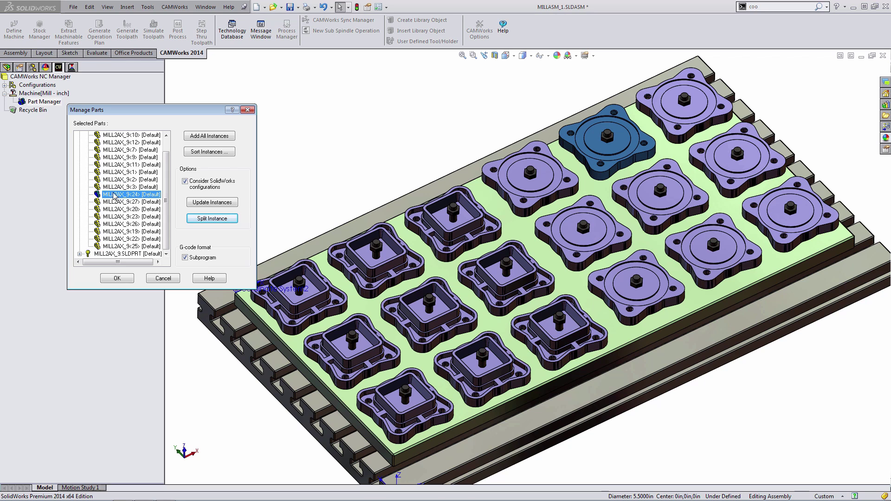
pyautogui.press('Return')
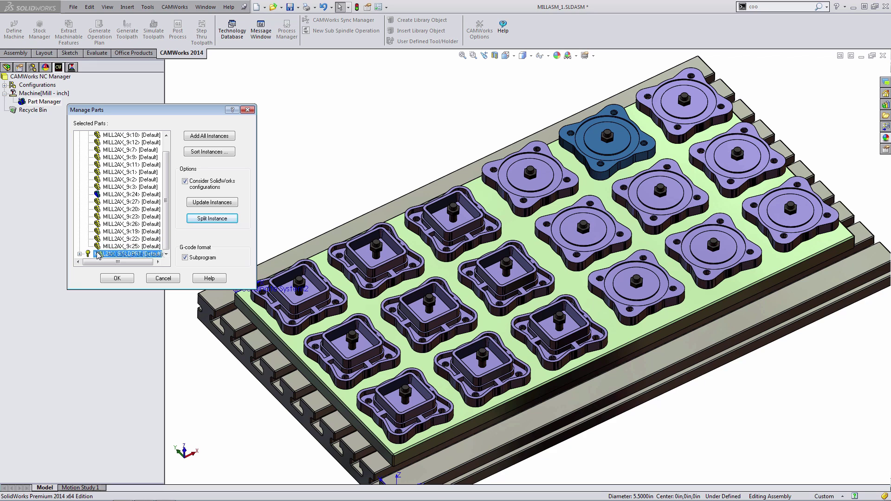
# Move instances MILL2AX_9<27>, <20> and <23> into the second part group
pyautogui.click(111, 173)
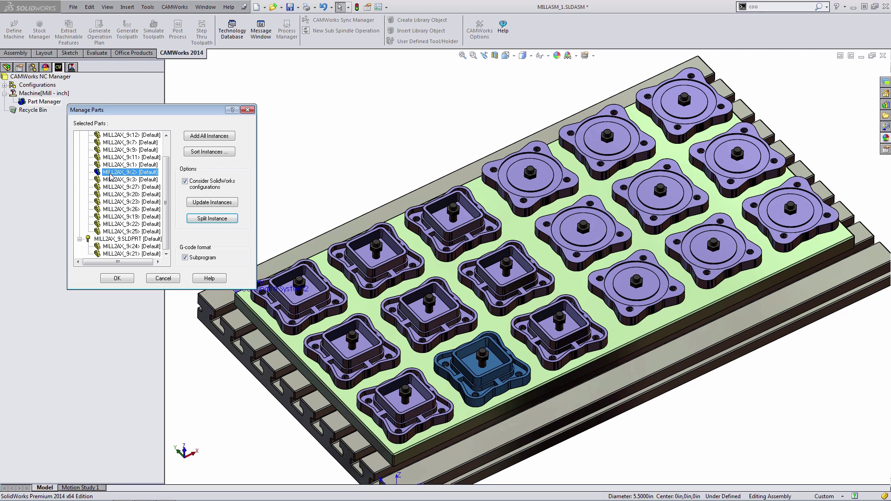
pyautogui.click(114, 187)
pyautogui.click(113, 231)
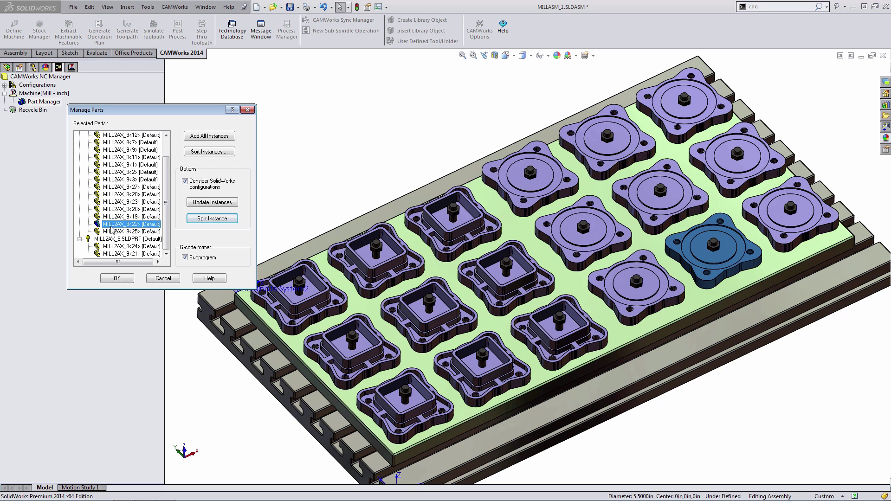
pyautogui.click(110, 188)
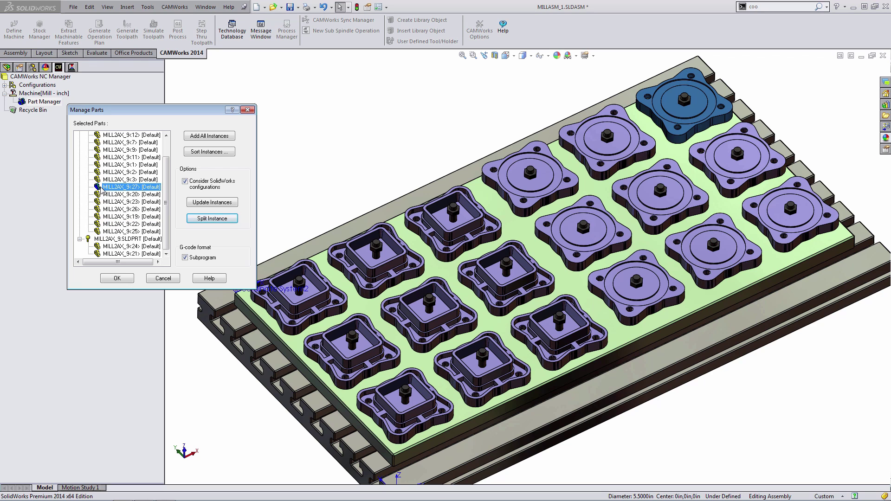
pyautogui.moveTo(100, 188); pyautogui.dragTo(83, 238)
pyautogui.moveTo(125, 192); pyautogui.dragTo(128, 231)
pyautogui.click(129, 187)
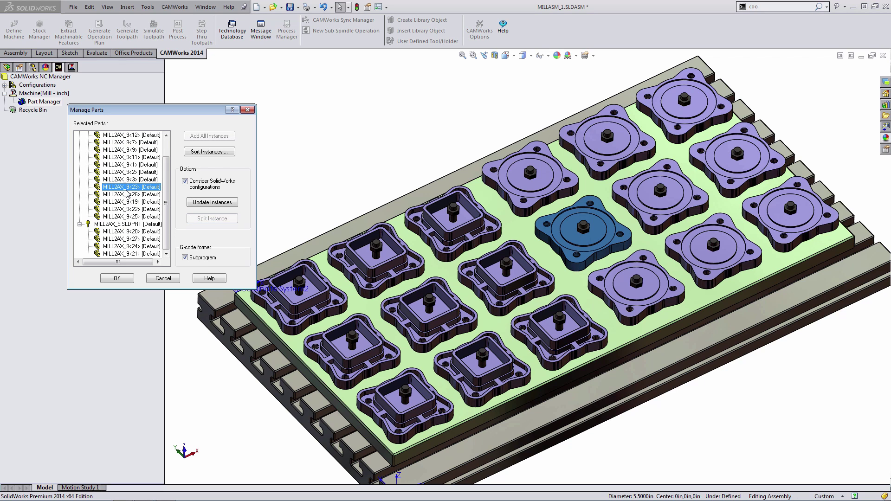
pyautogui.moveTo(128, 193); pyautogui.dragTo(121, 222)
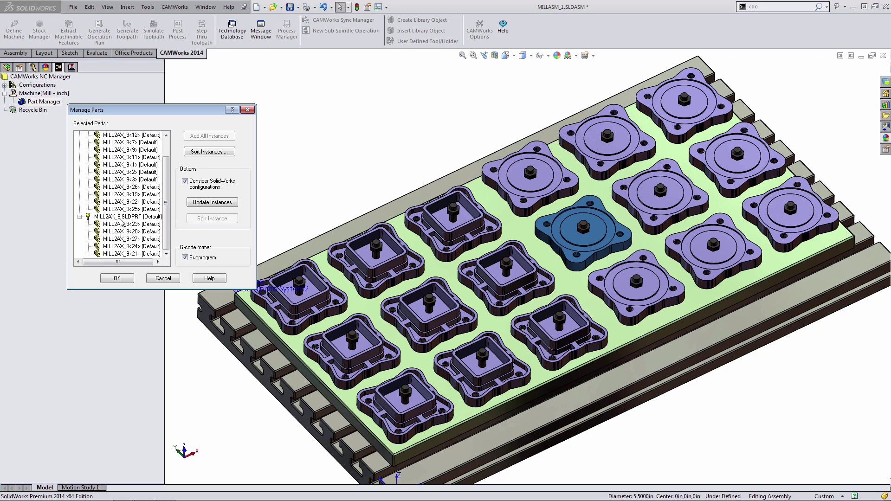
# Move instances MILL2AX_9<26> and <19> into the second part group
pyautogui.click(129, 187)
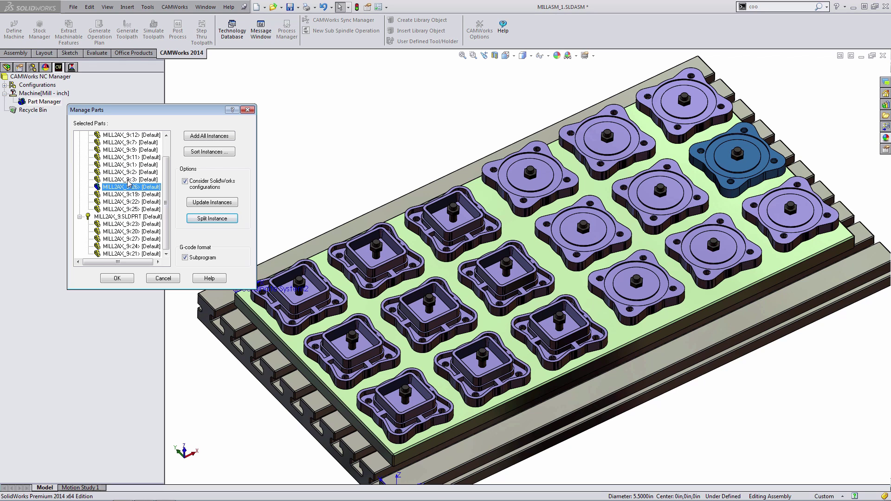
pyautogui.click(128, 180)
pyautogui.click(128, 187)
pyautogui.press('Return')
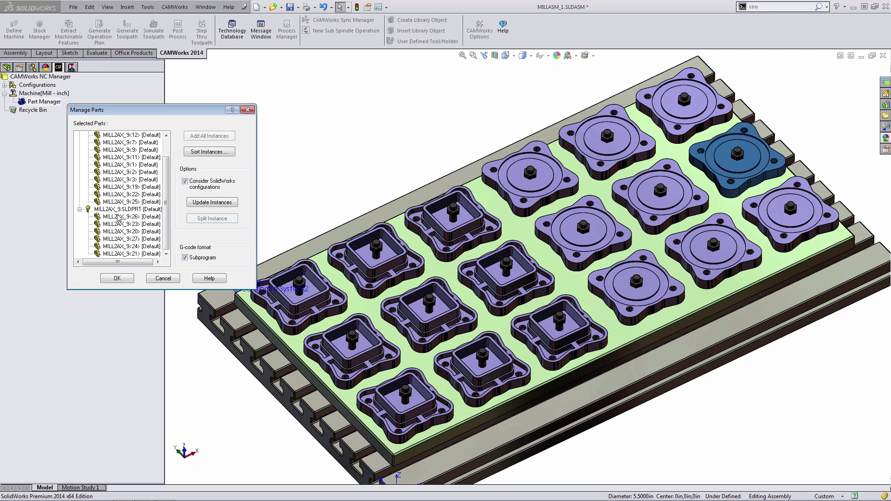
pyautogui.click(121, 188)
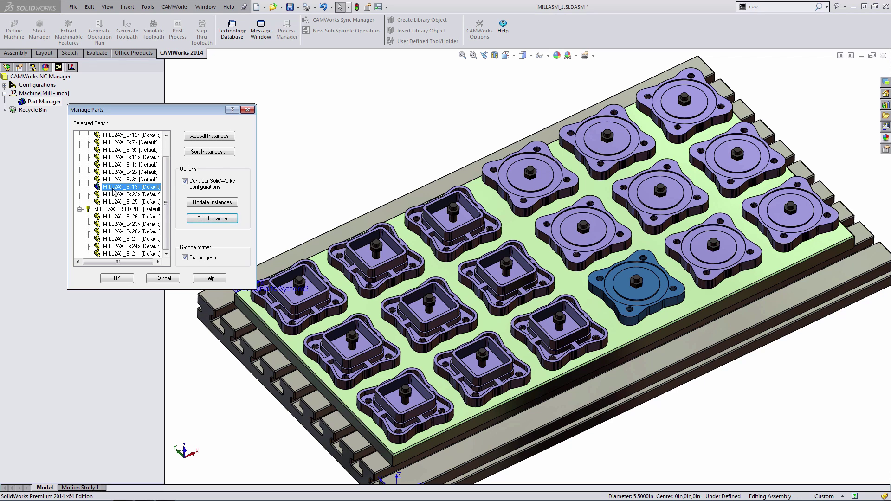
pyautogui.press('Return')
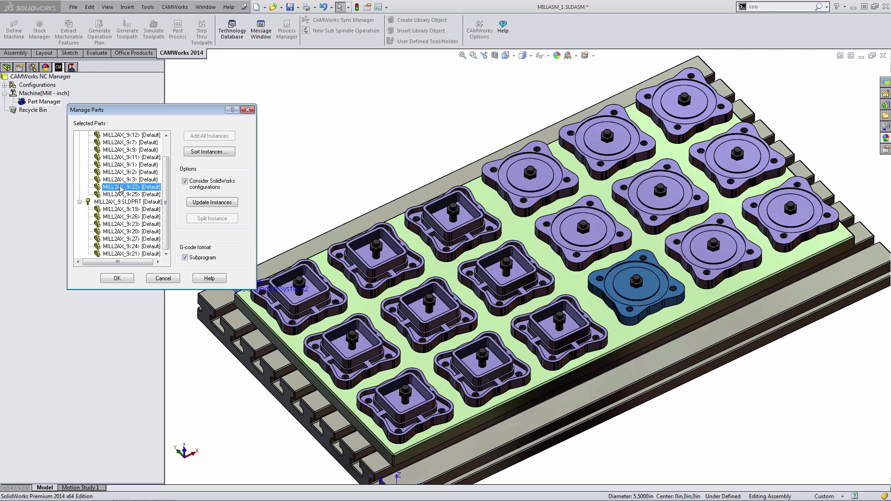
# Move instances MILL2AX_9<22> and <25> into the second part group and accept the managed parts
pyautogui.click(121, 188)
pyautogui.press('Return')
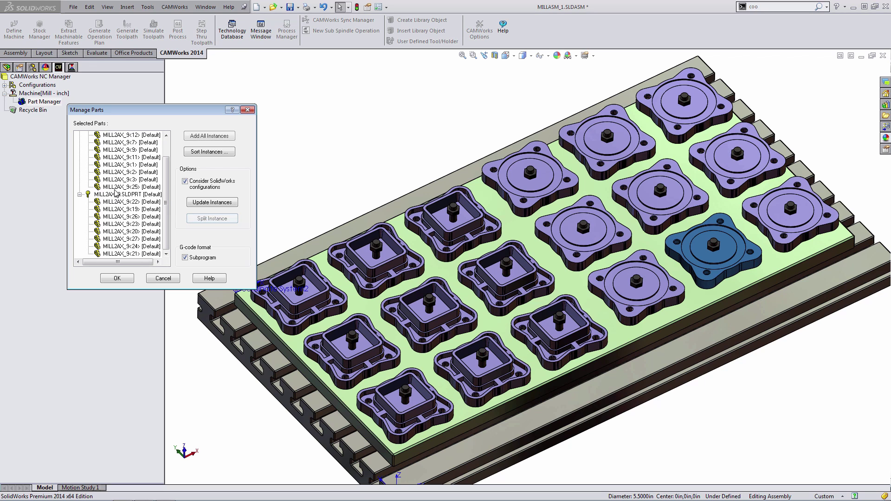
pyautogui.click(111, 187)
pyautogui.press('Return')
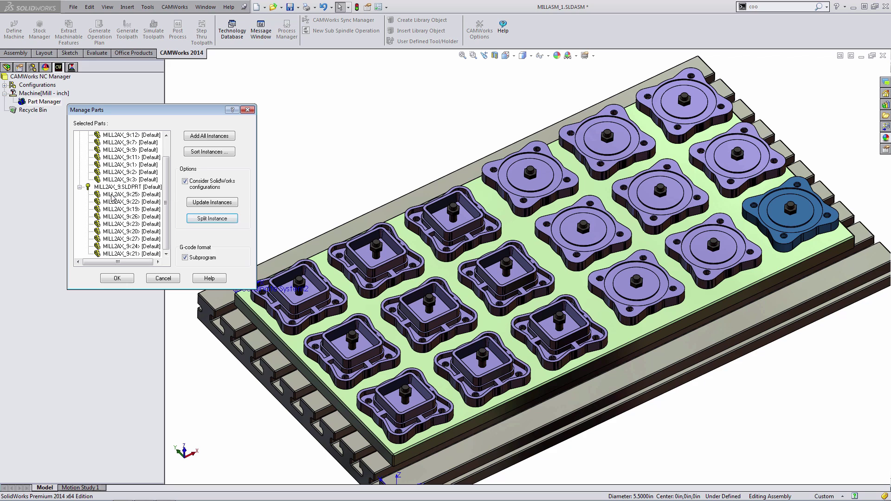
pyautogui.click(126, 275)
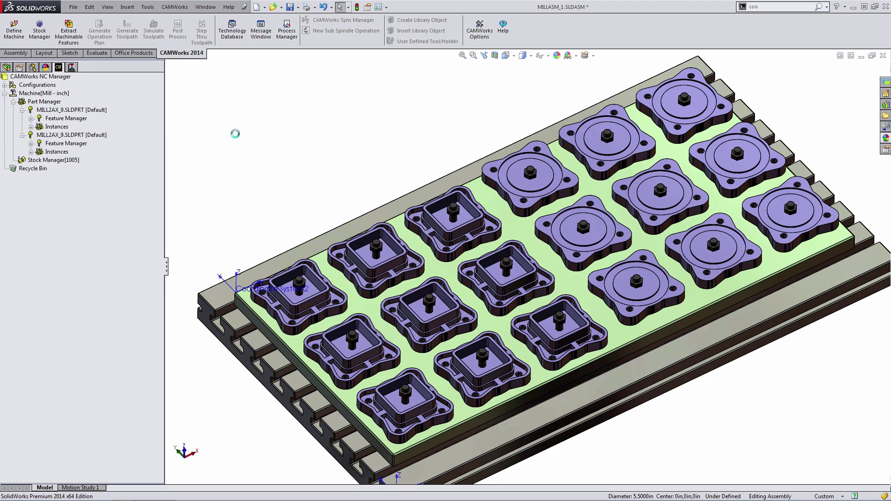
# Expand the Feature Manager of both MILL2AX_9 parts in the NC tree and select the first part
pyautogui.click(52, 102)
pyautogui.click(31, 119)
pyautogui.click(31, 151)
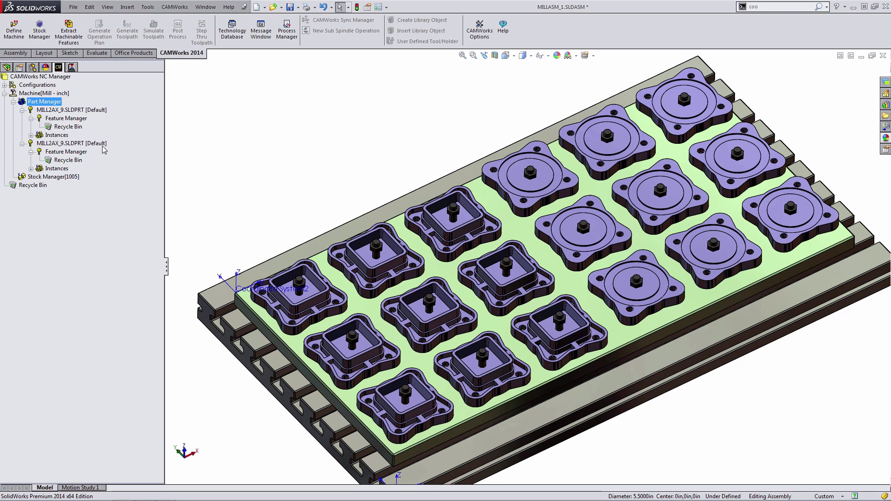
pyautogui.click(96, 112)
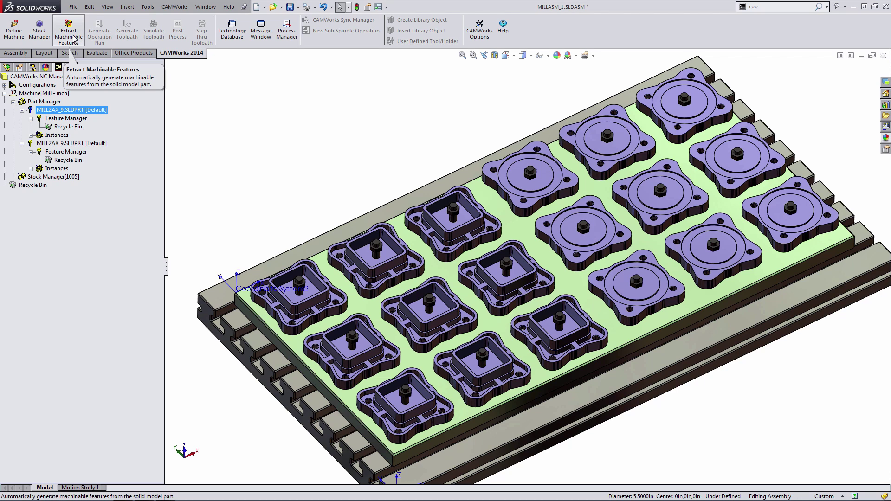
# Open the MILL2AX_9 part from an assembly instance, accept the CAMWorks conversion notice and close the floating CAMWorks 2014 toolbar
pyautogui.click(255, 212)
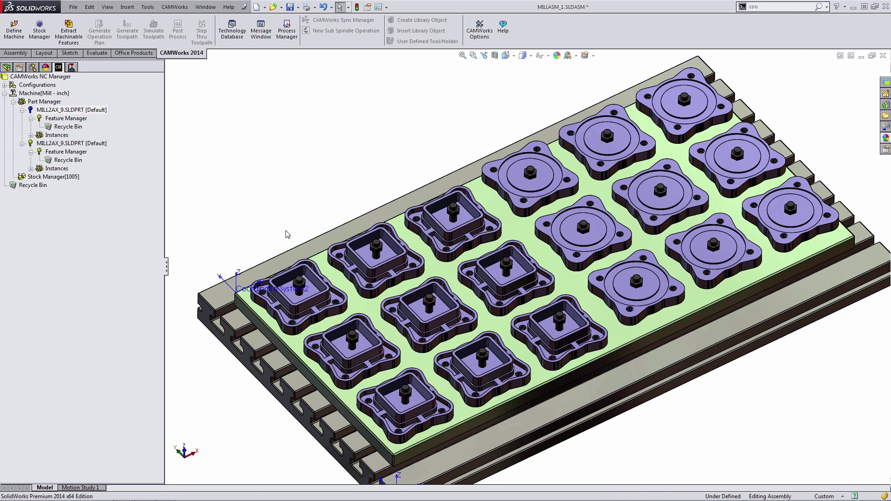
pyautogui.click(326, 285)
pyautogui.click(349, 231)
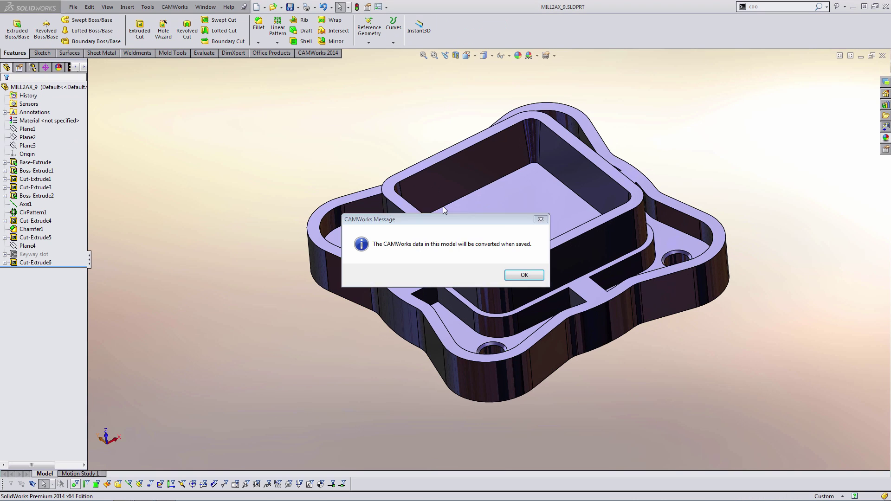
pyautogui.click(524, 274)
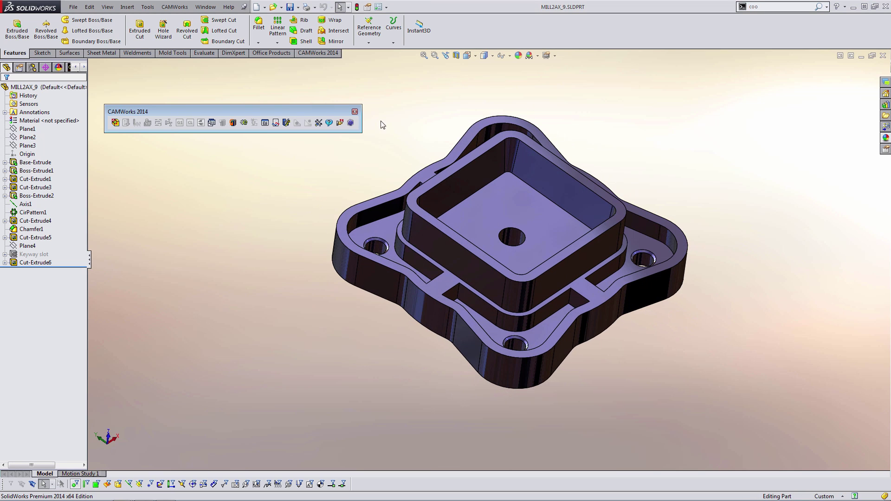
pyautogui.click(355, 113)
# Return to the MILLASM_1 assembly and view the first MILL2AX_9 part's data import options without importing anything
pyautogui.hotkey('ctrl', 'Tab')
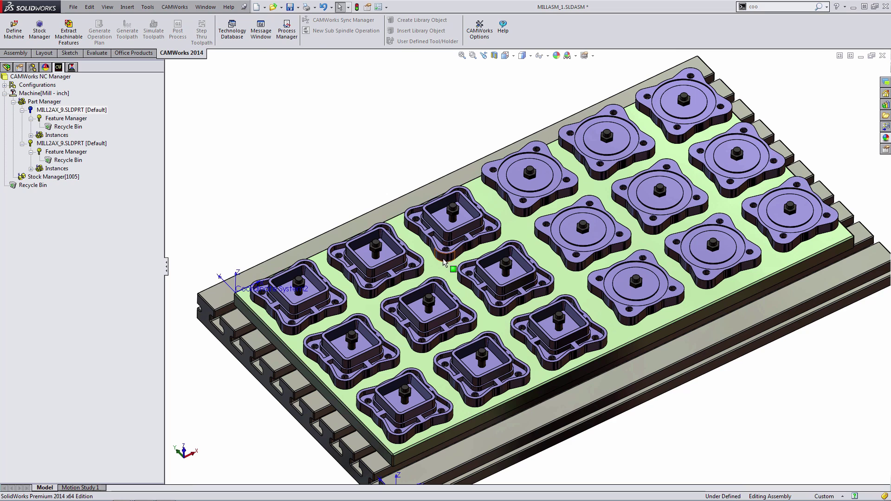
pyautogui.rightClick(93, 114)
pyautogui.click(106, 116)
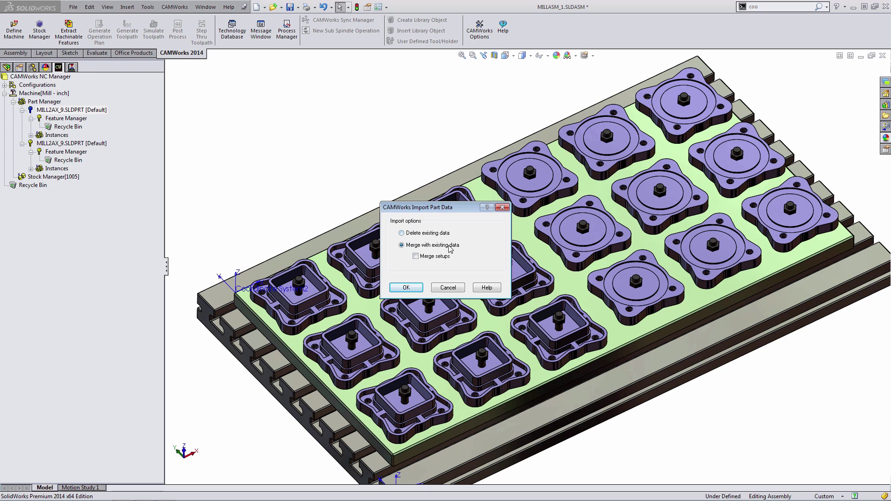
pyautogui.click(447, 288)
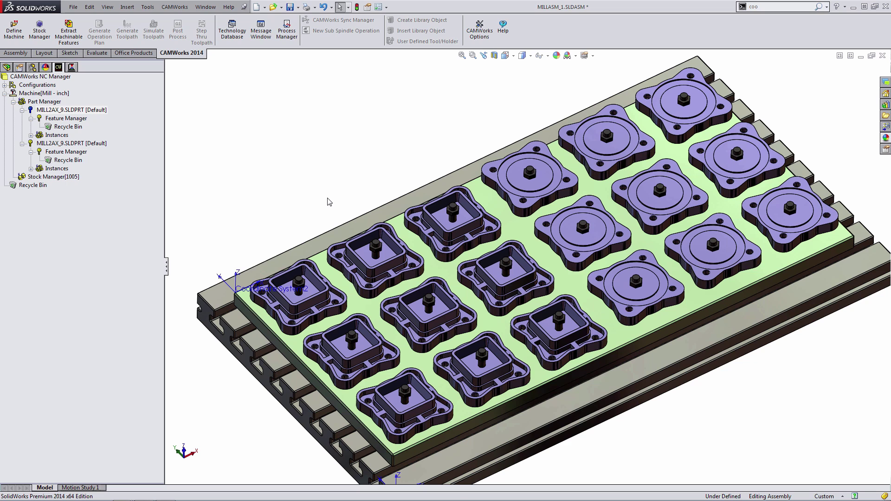
# In the Stock Manager, replace the nine individual bounding box stocks of the first part group with one shared stock
pyautogui.click(34, 178)
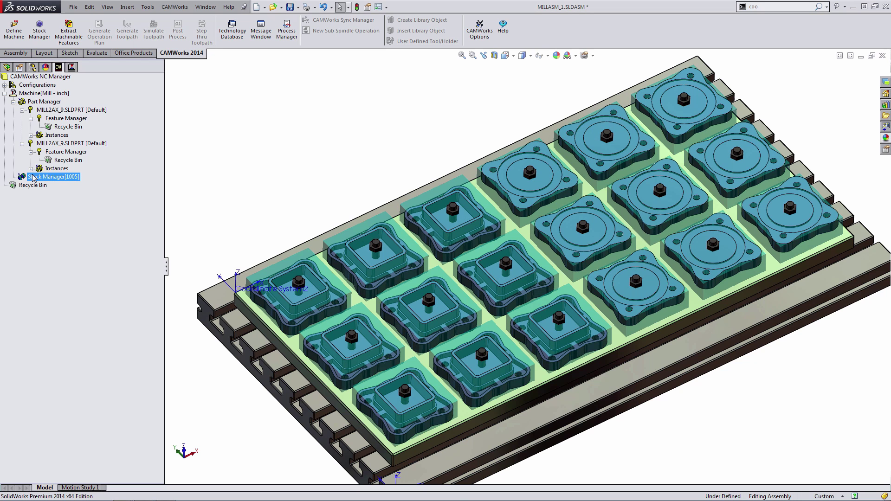
pyautogui.doubleClick(33, 178)
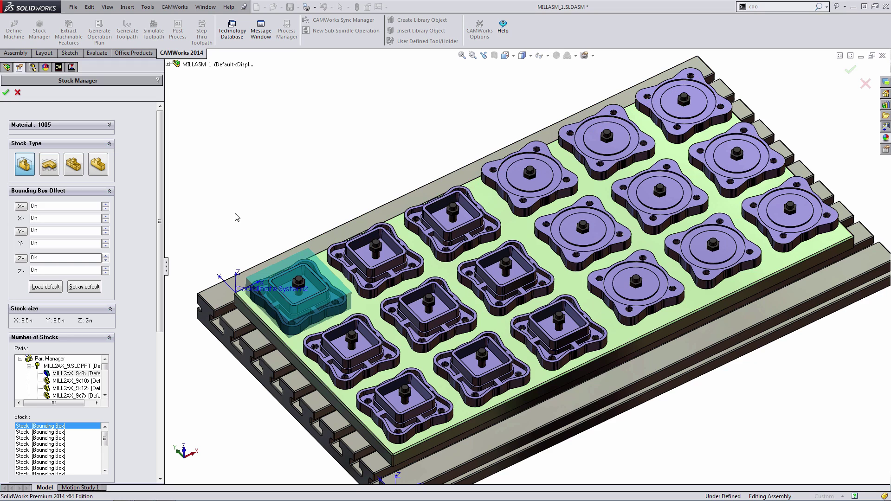
pyautogui.scroll(-2, 157, 204)
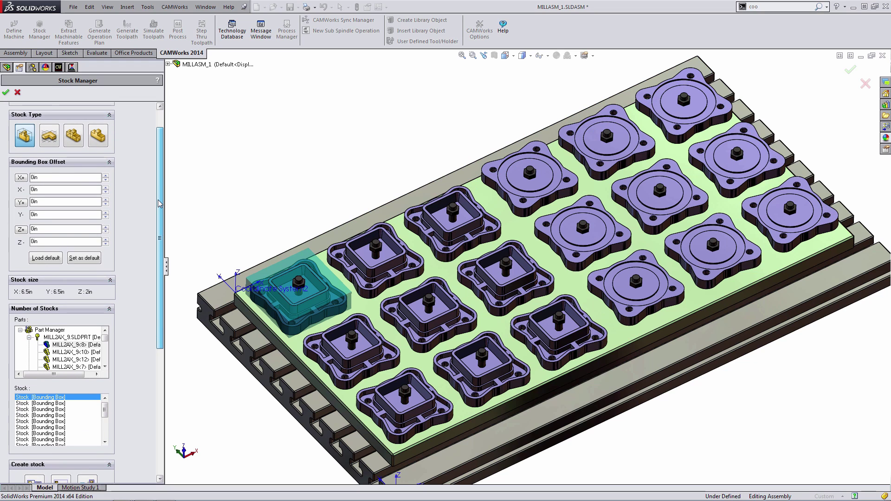
pyautogui.moveTo(158, 204); pyautogui.dragTo(159, 262)
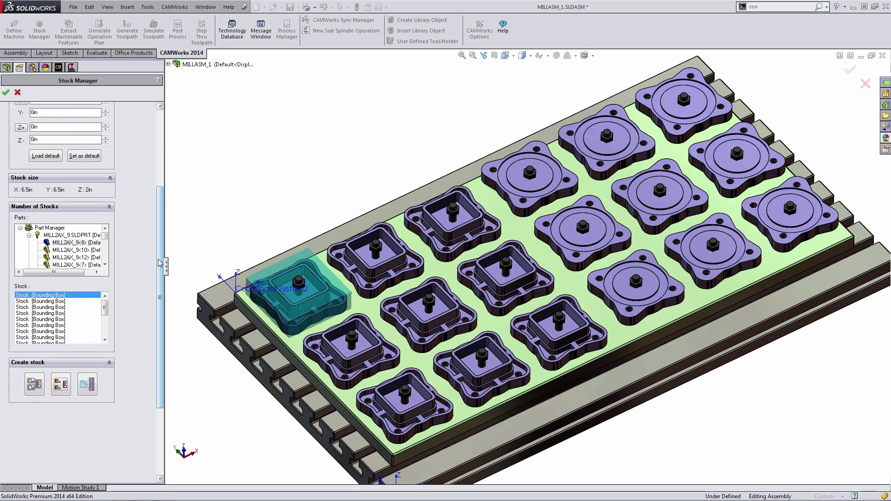
pyautogui.keyDown('ctrl'); pyautogui.click(61, 302); pyautogui.keyUp('ctrl')
pyautogui.keyDown('ctrl'); pyautogui.click(63, 308); pyautogui.keyUp('ctrl')
pyautogui.keyDown('ctrl'); pyautogui.click(62, 313); pyautogui.keyUp('ctrl')
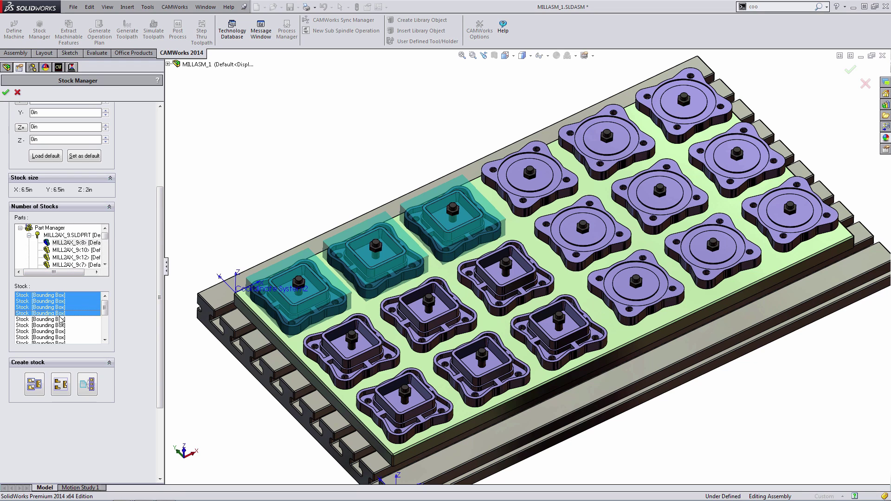
pyautogui.keyDown('ctrl'); pyautogui.click(61, 319); pyautogui.keyUp('ctrl')
pyautogui.keyDown('ctrl'); pyautogui.click(61, 326); pyautogui.keyUp('ctrl')
pyautogui.keyDown('ctrl'); pyautogui.click(59, 331); pyautogui.keyUp('ctrl')
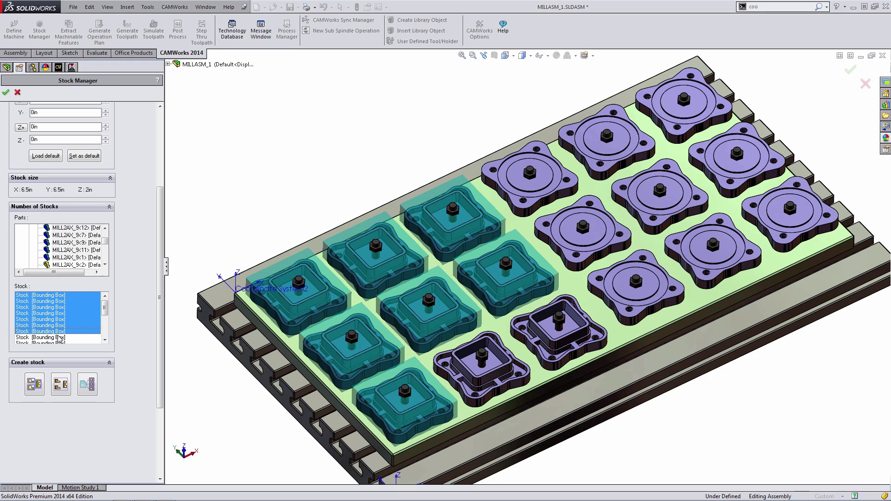
pyautogui.keyDown('ctrl'); pyautogui.click(57, 339); pyautogui.keyUp('ctrl')
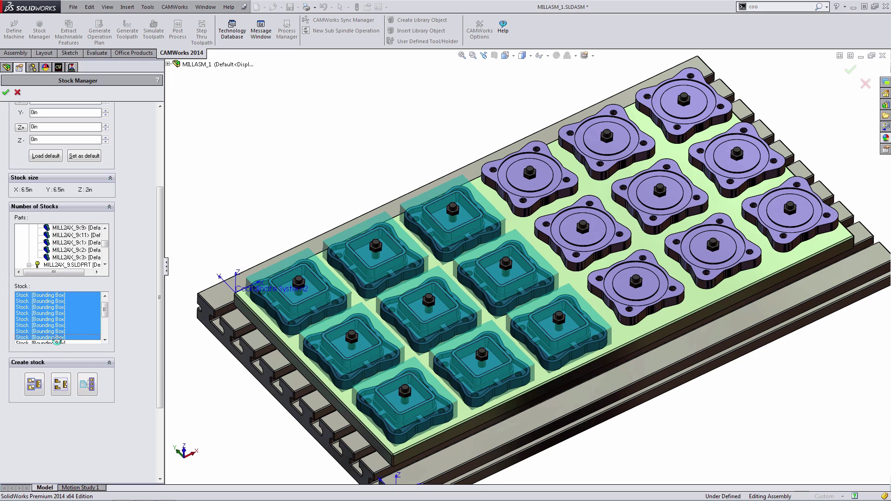
pyautogui.click(59, 388)
pyautogui.click(470, 282)
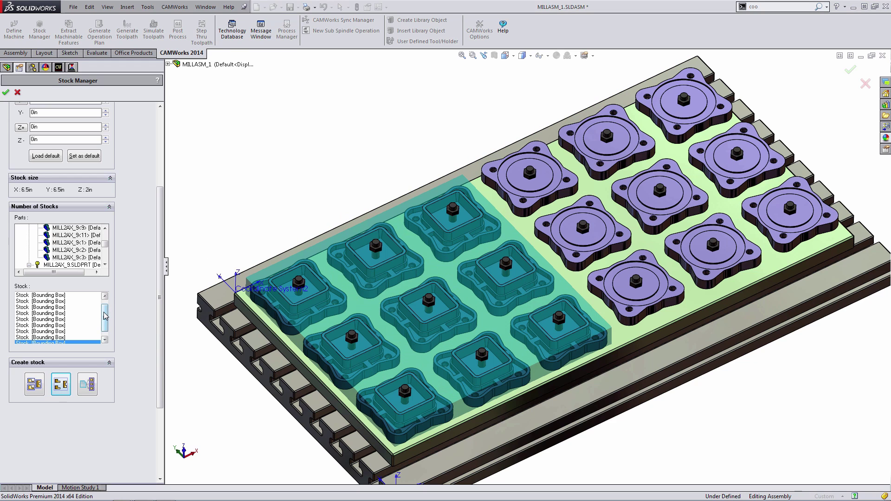
# Replace the nine individual bounding box stocks of the second part group with one shared bounding box stock
pyautogui.moveTo(105, 316); pyautogui.dragTo(106, 337)
pyautogui.click(63, 331)
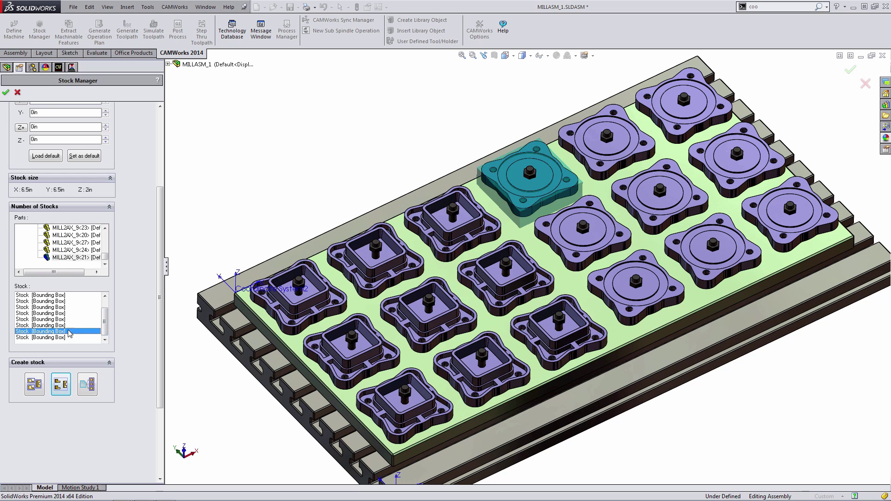
pyautogui.moveTo(104, 318)
pyautogui.mouseDown()
pyautogui.moveTo(107, 304)
pyautogui.moveTo(107, 328)
pyautogui.mouseUp()
pyautogui.click(60, 295)
pyautogui.keyDown('shift'); pyautogui.click(80, 332); pyautogui.keyUp('shift')
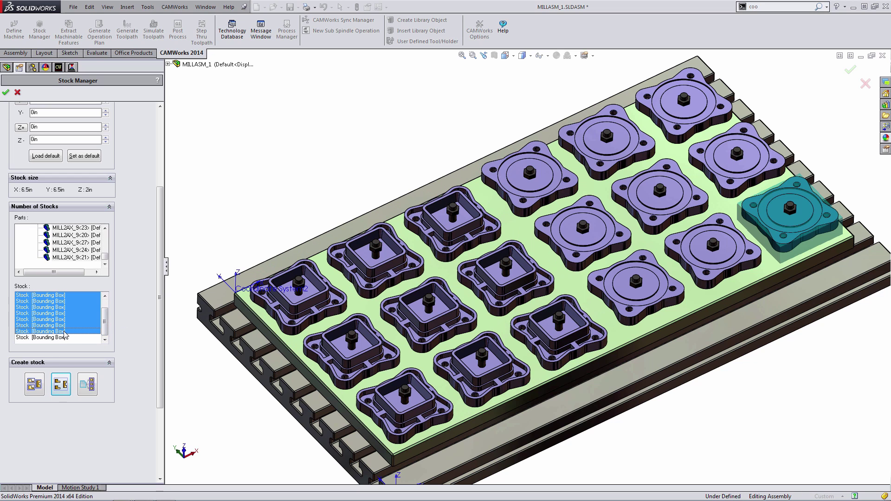
pyautogui.click(60, 384)
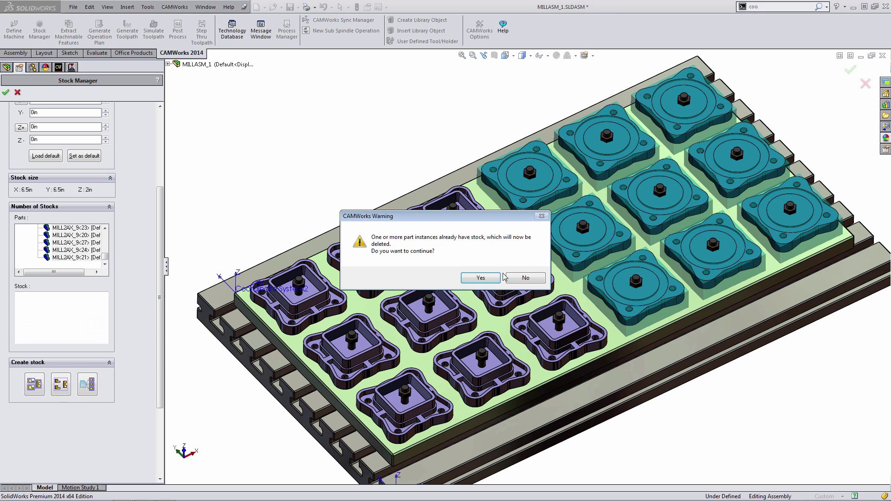
pyautogui.click(487, 278)
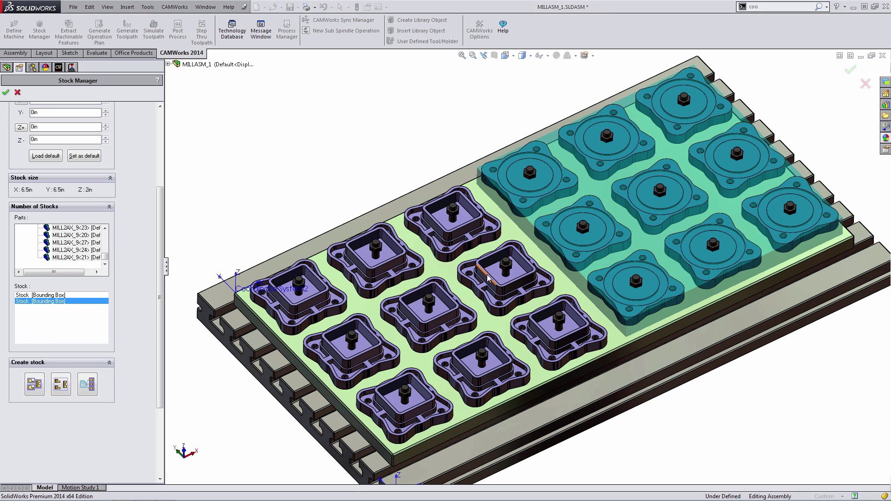
# Select the first group's shared stock and accept the Stock Manager settings
pyautogui.click(60, 295)
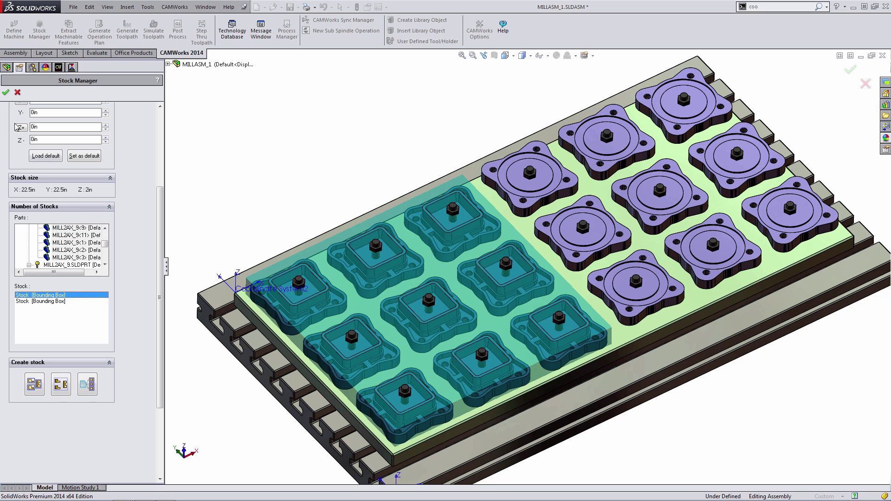
pyautogui.scroll(5, 157, 180)
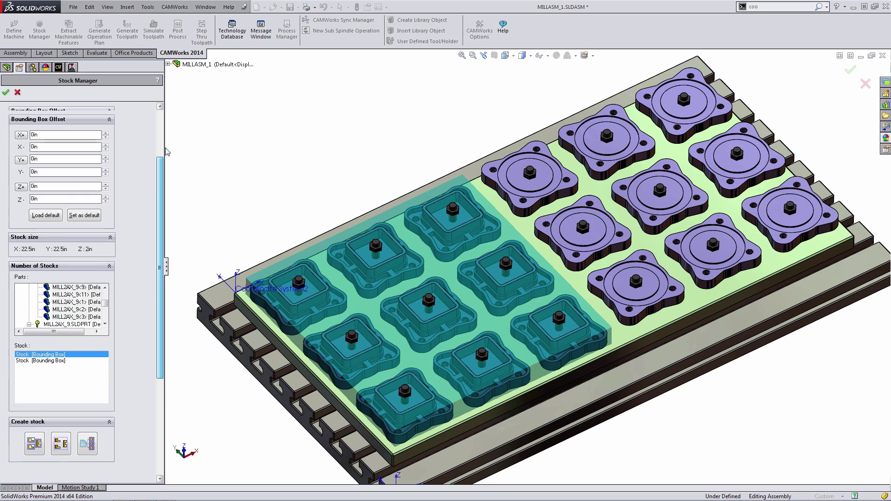
pyautogui.click(6, 93)
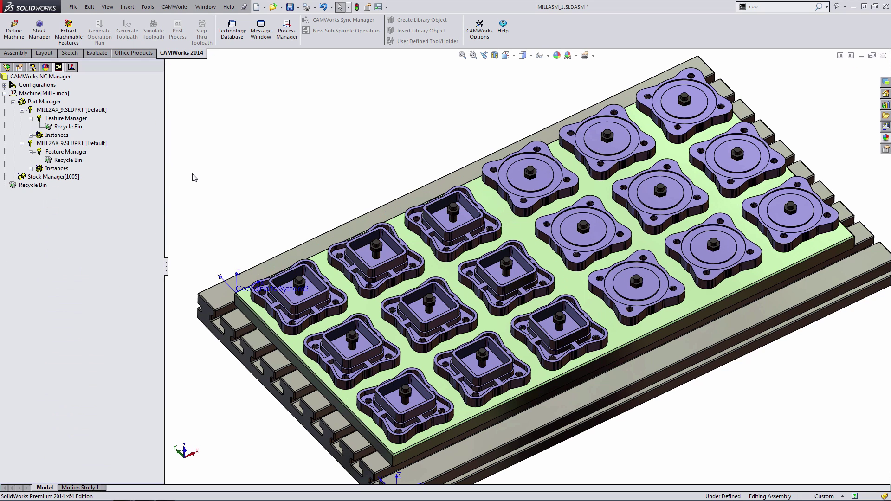
# Extract the machinable features for both MILL2AX_9 part groups in the NC tree
pyautogui.click(97, 110)
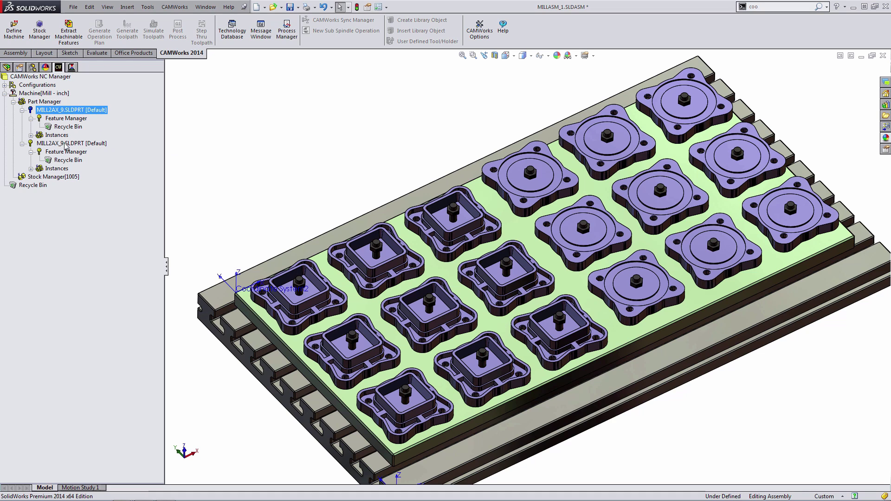
pyautogui.click(66, 144)
pyautogui.click(89, 110)
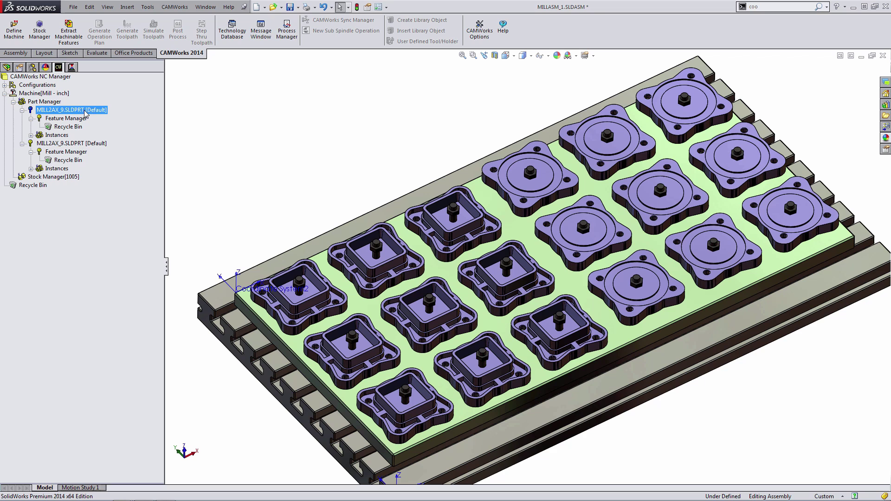
pyautogui.click(83, 144)
pyautogui.click(74, 39)
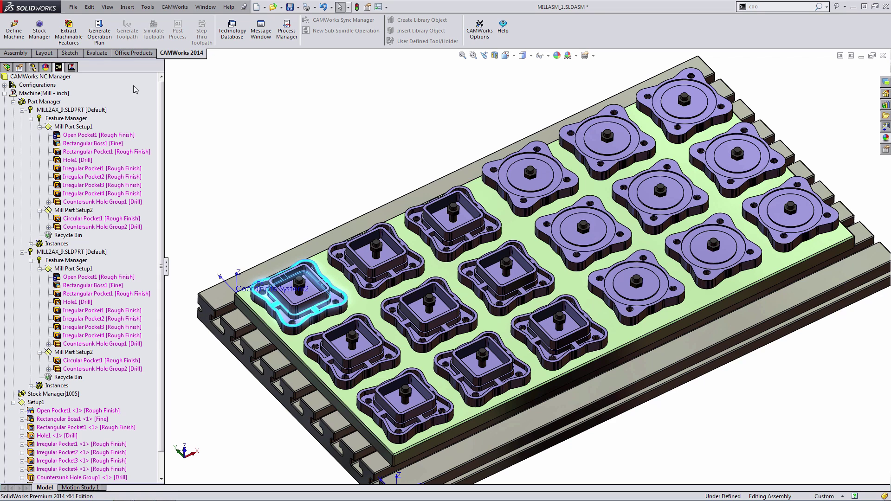
# Examine the first part's Open Pocket1 feature and its Mill Part Setup1 settings, leaving both unchanged
pyautogui.click(86, 135)
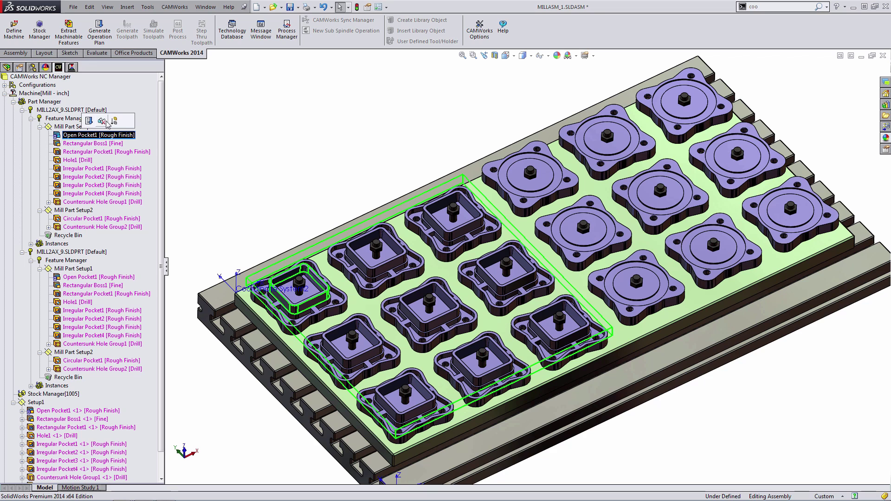
pyautogui.press('Escape')
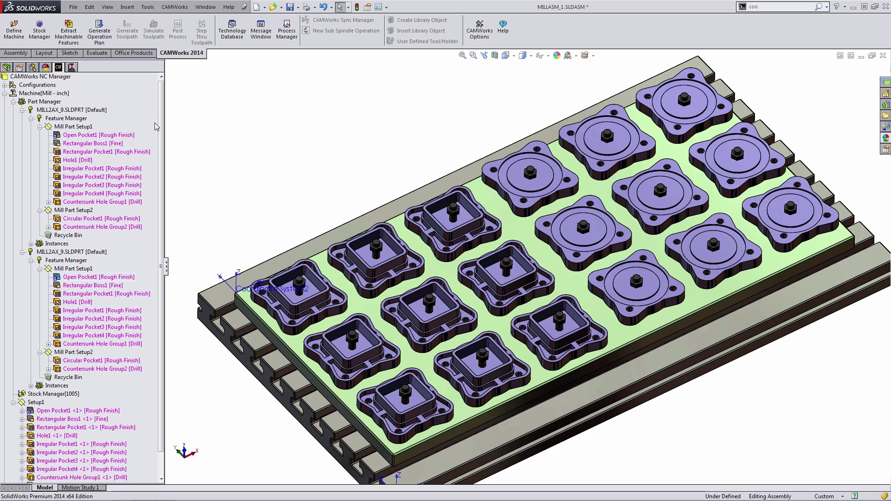
pyautogui.doubleClick(84, 127)
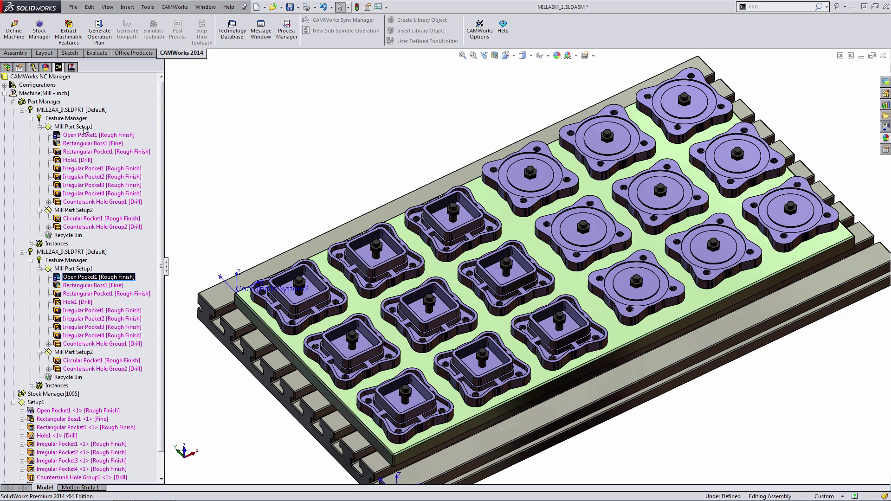
pyautogui.moveTo(130, 57); pyautogui.dragTo(279, 97)
pyautogui.click(349, 92)
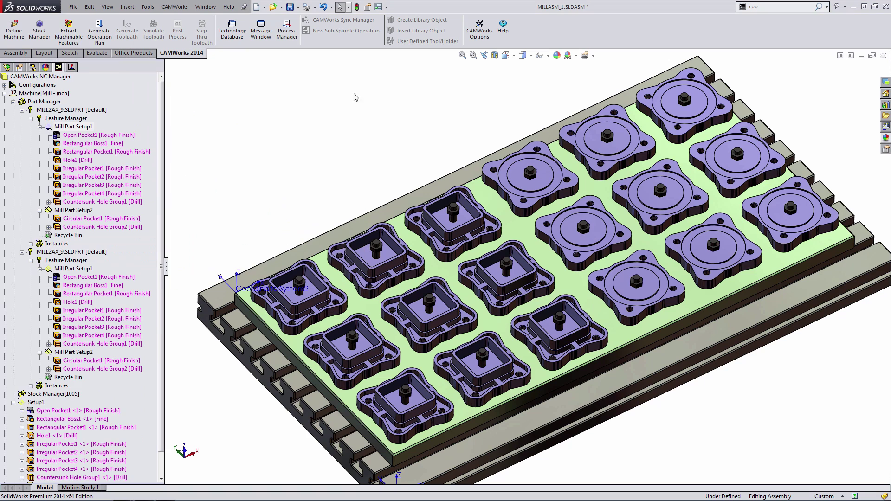
# Open the origin settings of the first part's Mill Part Setup1 and clear the selected face in the model
pyautogui.doubleClick(83, 127)
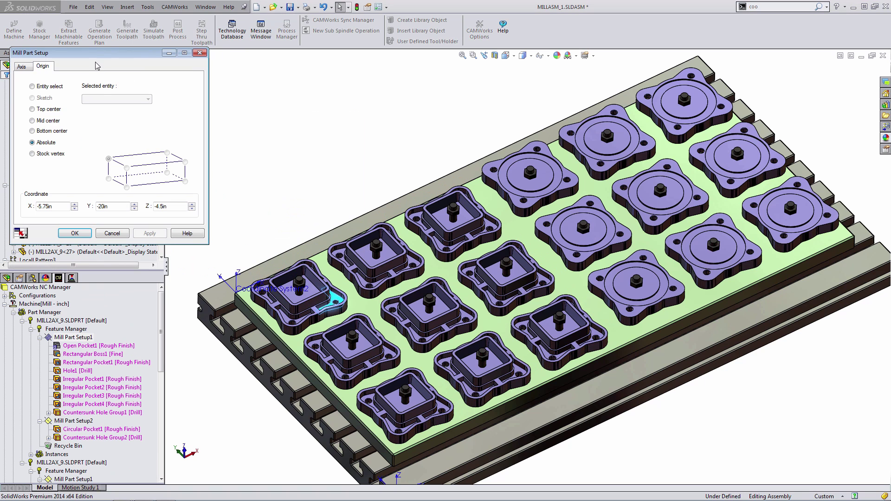
pyautogui.moveTo(96, 53); pyautogui.dragTo(264, 113)
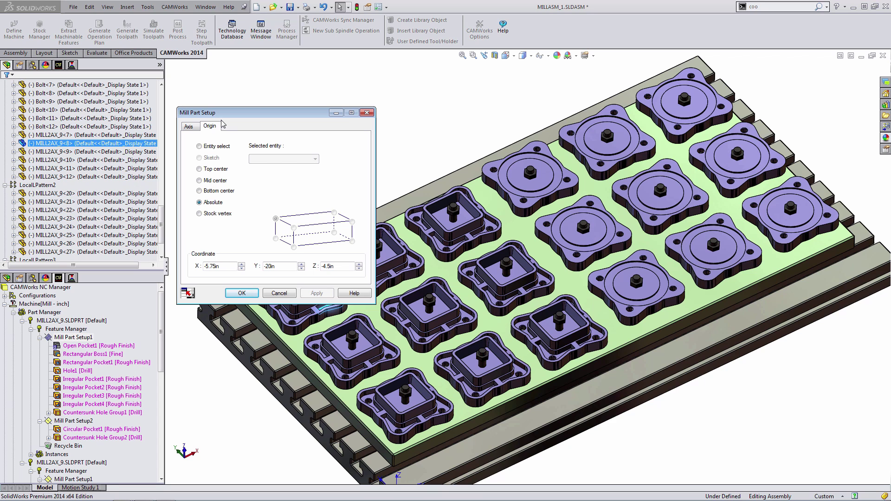
pyautogui.moveTo(221, 113); pyautogui.dragTo(72, 111)
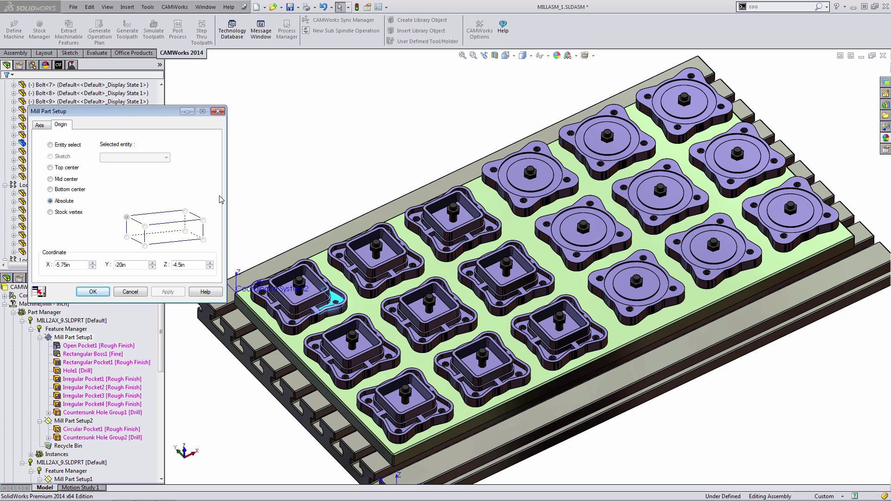
pyautogui.click(267, 167)
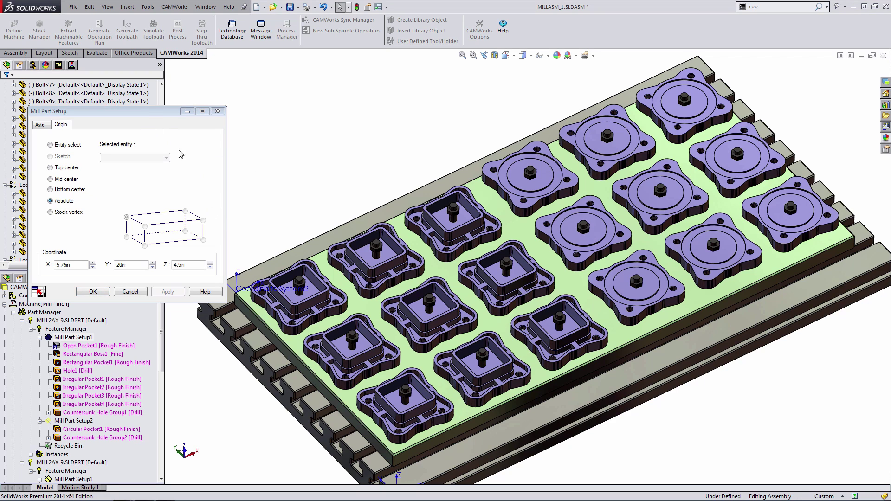
pyautogui.click(141, 111)
pyautogui.moveTo(142, 114); pyautogui.dragTo(146, 109)
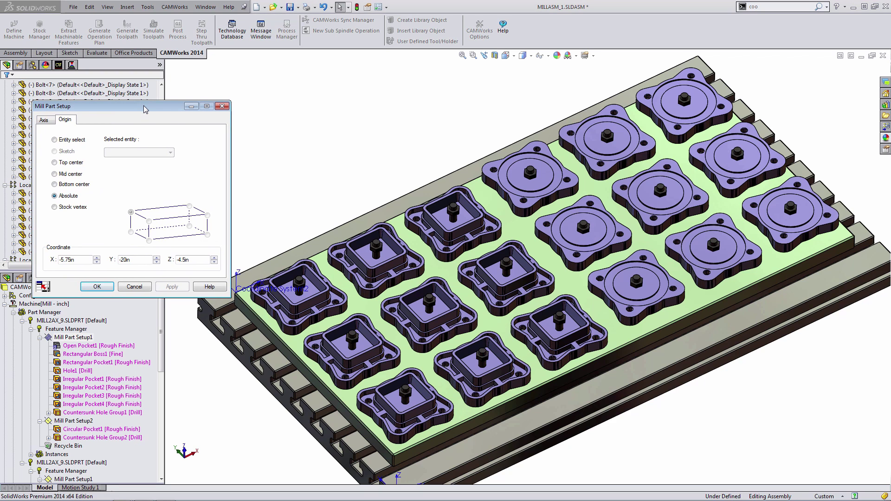
# Try a stock vertex at the upper corner of the first group's stock as the Mill Part Setup1 origin
pyautogui.click(54, 208)
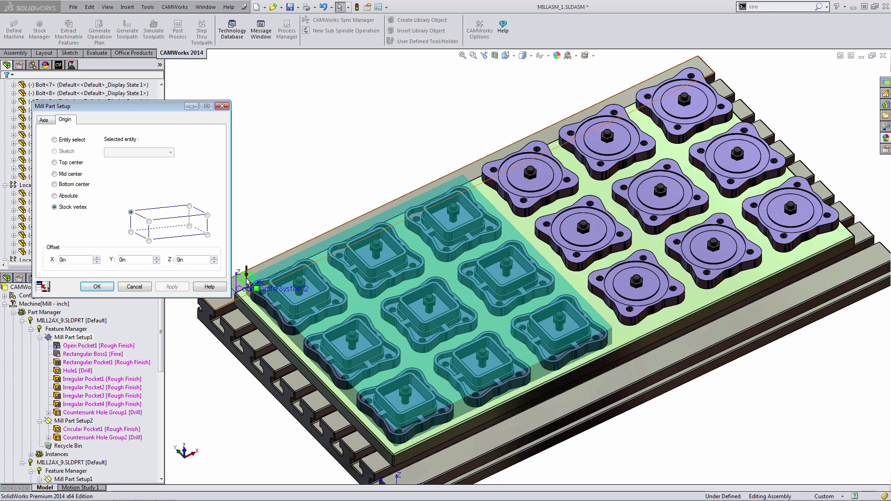
pyautogui.scroll(-10, 313, 283)
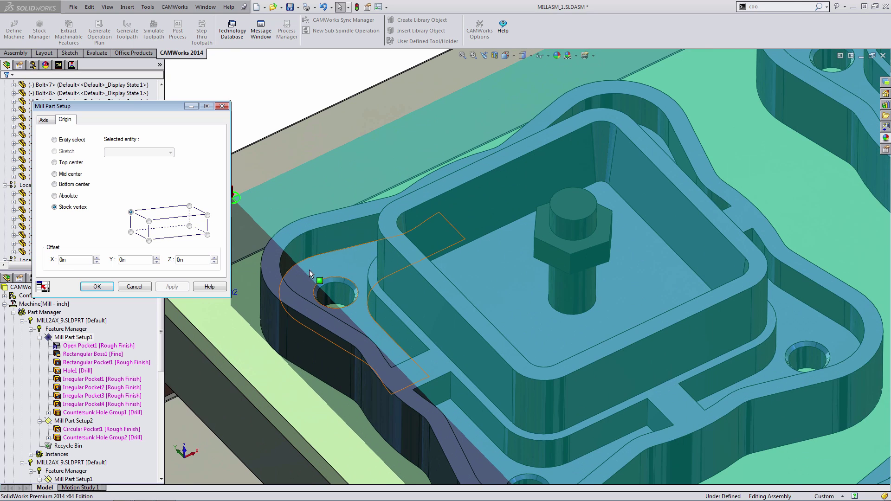
pyautogui.scroll(4, 327, 296)
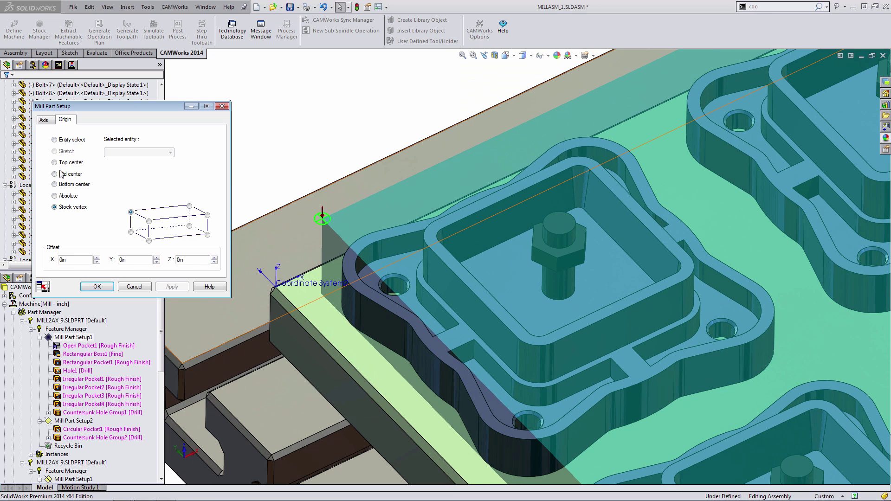
# Set the origin of Mill Part Setup1 to the stock vertex at the upper corner and accept the setup settings
pyautogui.click(54, 140)
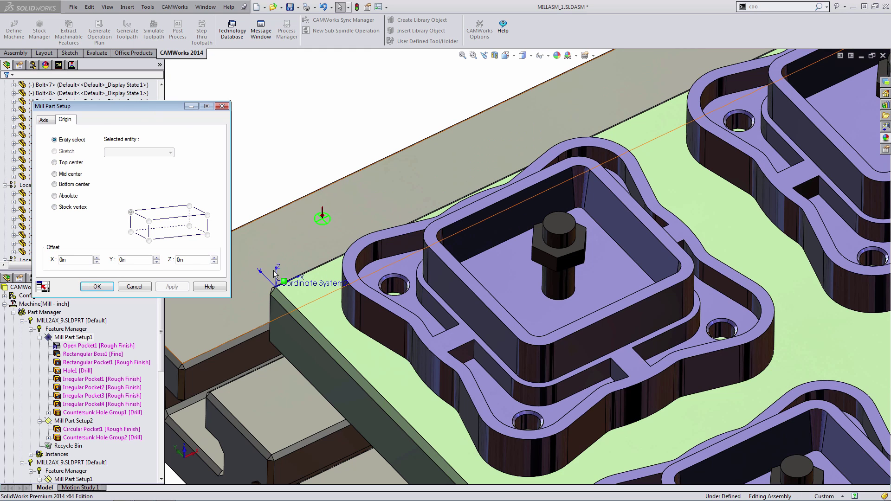
pyautogui.moveTo(168, 106); pyautogui.dragTo(349, 91)
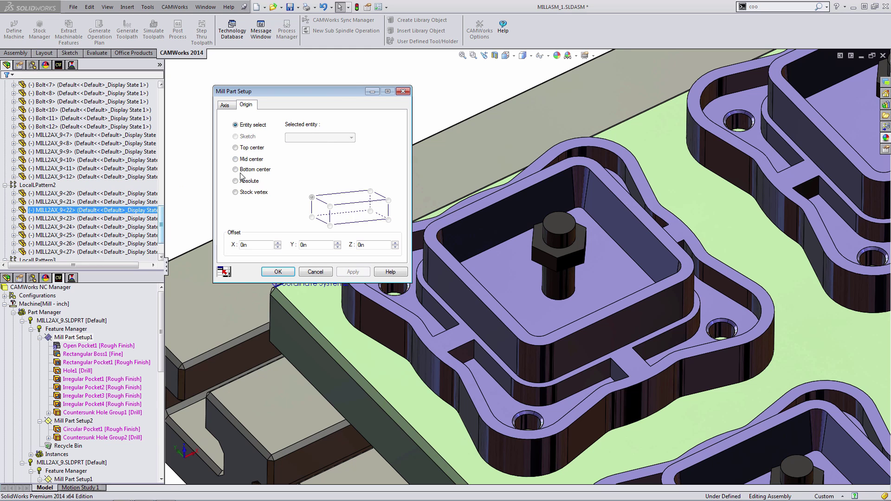
pyautogui.click(235, 192)
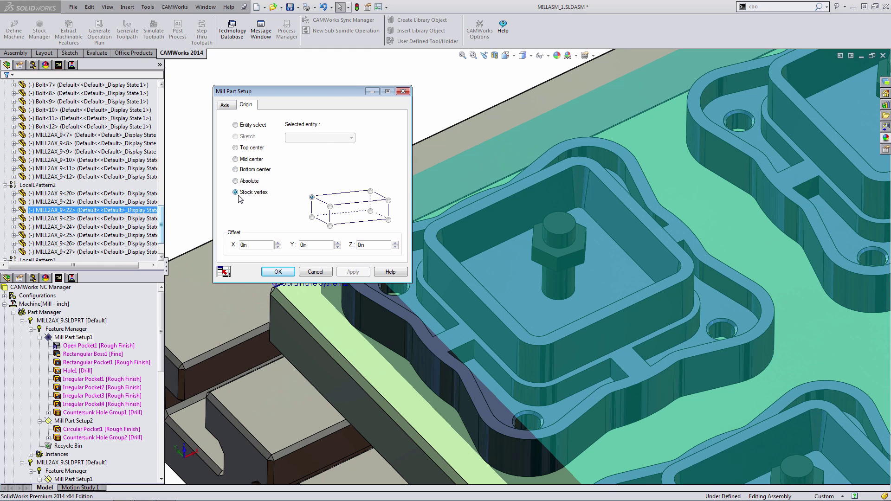
pyautogui.click(278, 272)
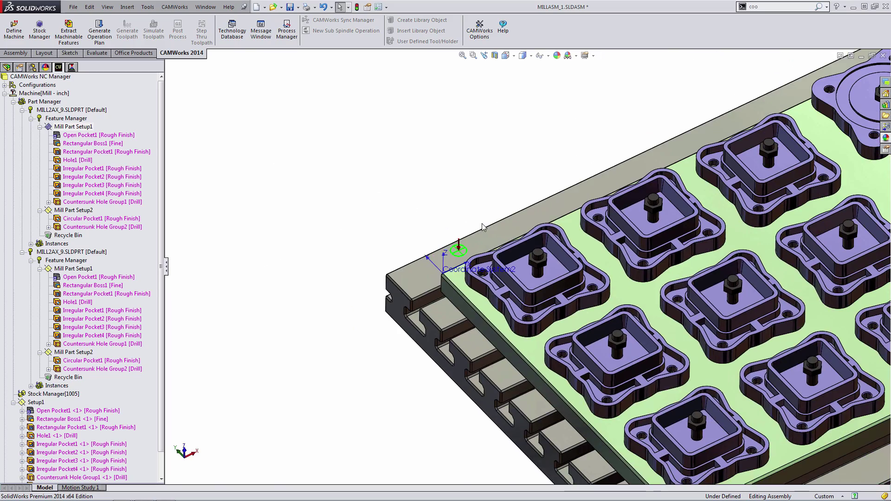
pyautogui.keyDown('ctrl'); pyautogui.moveTo(483, 227); pyautogui.dragTo(228, 145, button='middle'); pyautogui.keyUp('ctrl')
pyautogui.scroll(-2, 241, 169)
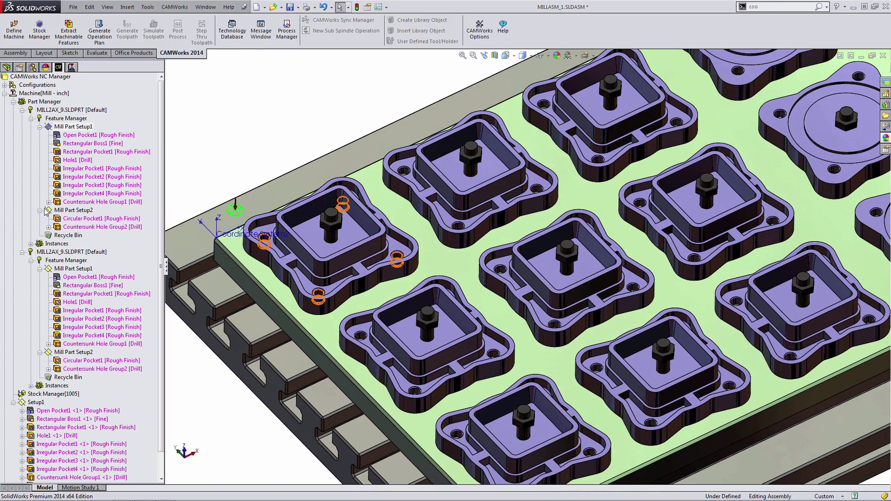
# Collapse both MILL2AX_9 part groups, generate the operation plan for the extracted features and generate the toolpaths
pyautogui.click(22, 110)
pyautogui.click(22, 119)
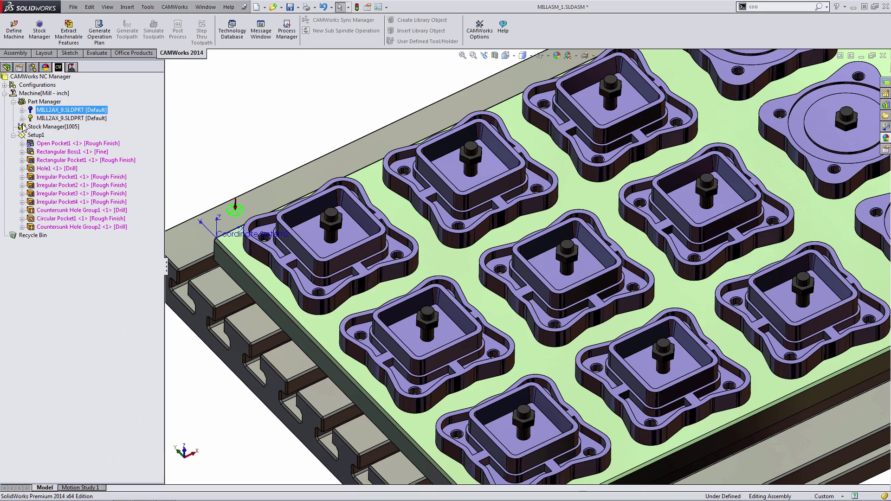
pyautogui.moveTo(53, 203)
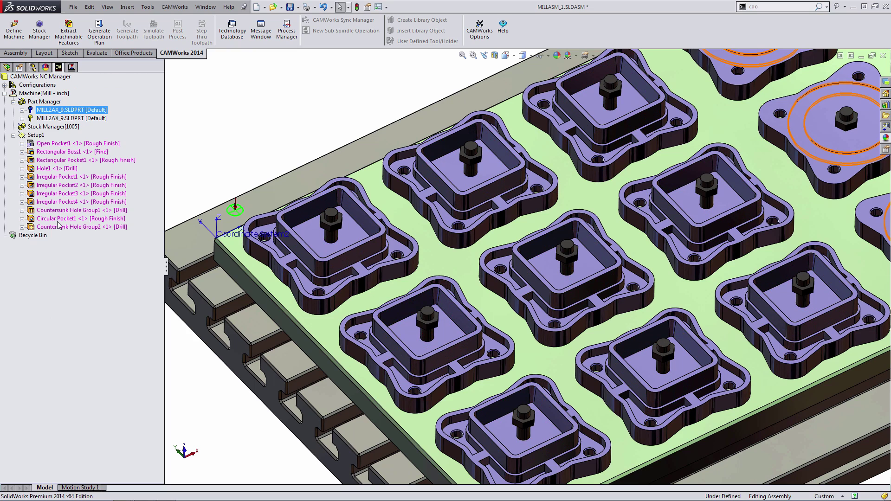
pyautogui.moveTo(59, 227)
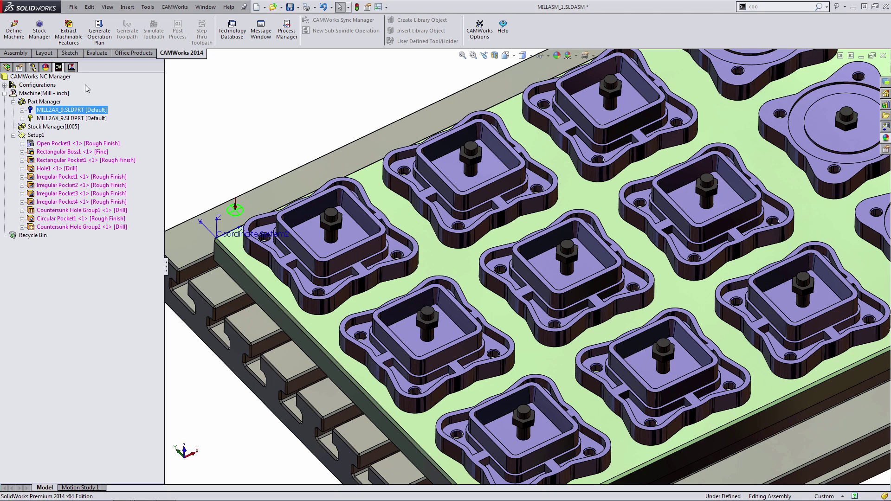
pyautogui.click(102, 27)
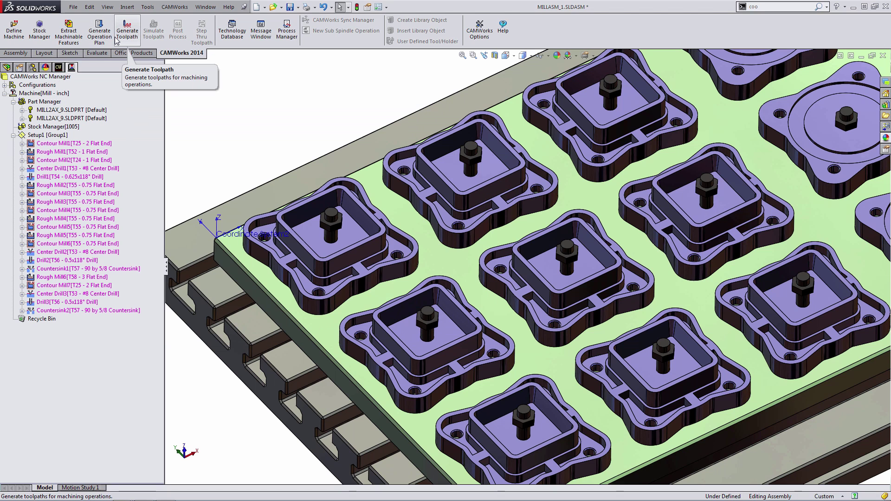
pyautogui.click(124, 36)
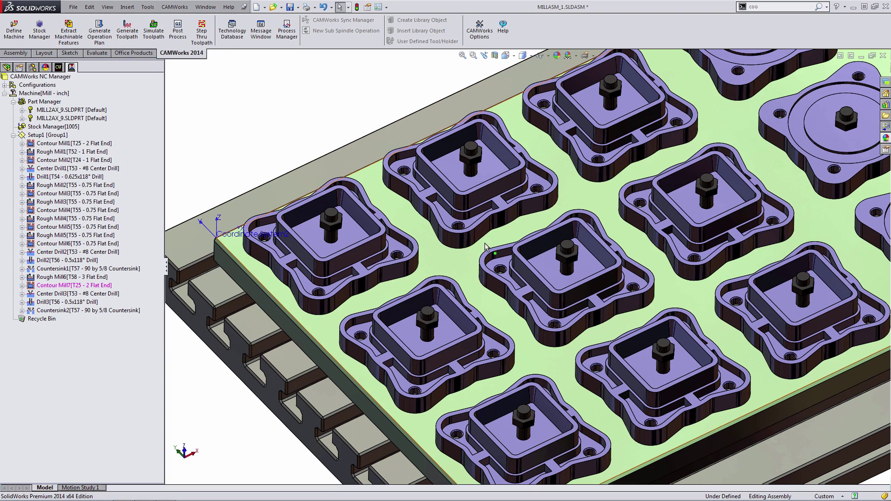
# Open the Setup1 parameters and examine where the absolute setup origin lies on the fixture assembly
pyautogui.press('f')
pyautogui.keyDown('ctrl'); pyautogui.moveTo(614, 197); pyautogui.dragTo(559, 234, button='middle'); pyautogui.keyUp('ctrl')
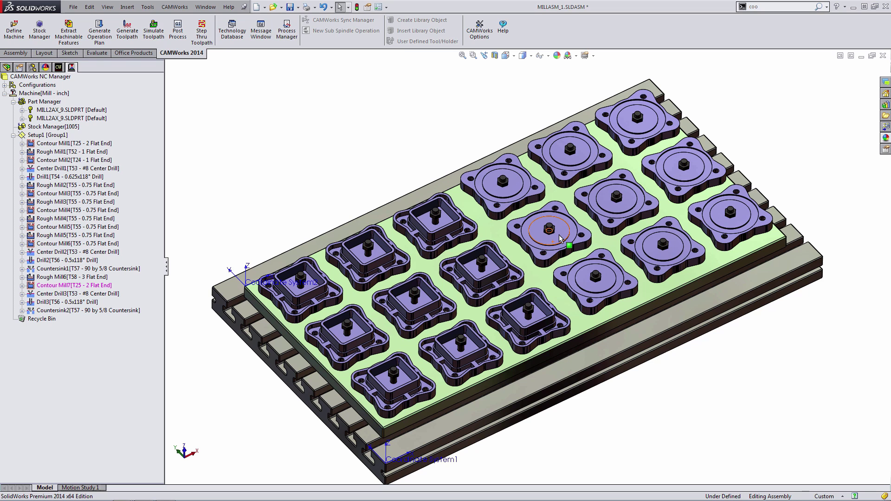
pyautogui.doubleClick(51, 135)
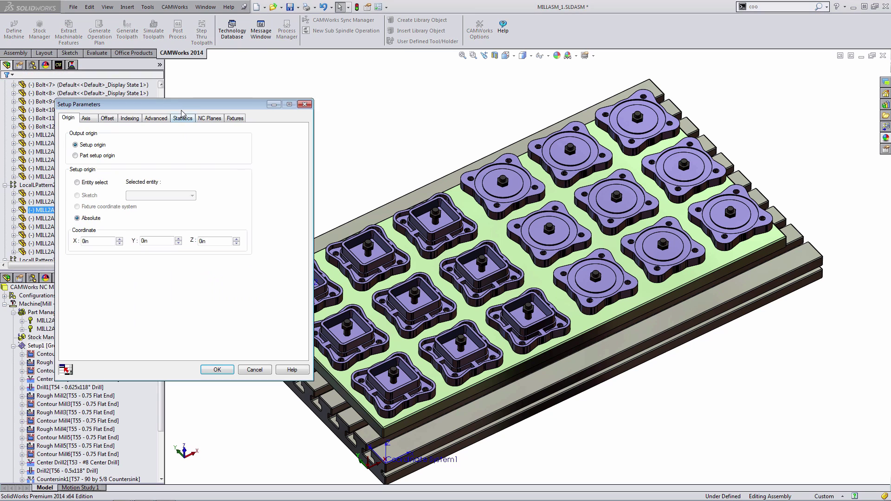
pyautogui.moveTo(178, 108); pyautogui.dragTo(147, 110)
pyautogui.moveTo(225, 109); pyautogui.dragTo(223, 82)
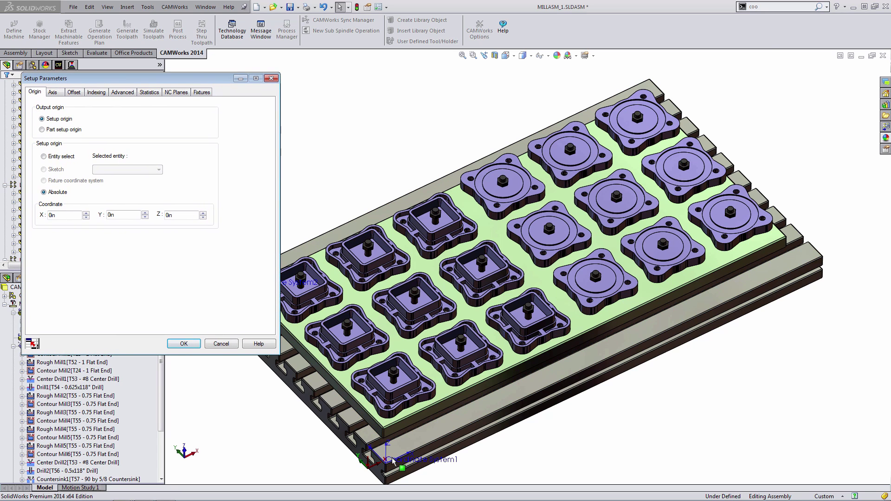
pyautogui.scroll(-3, 376, 469)
pyautogui.scroll(-5, 425, 391)
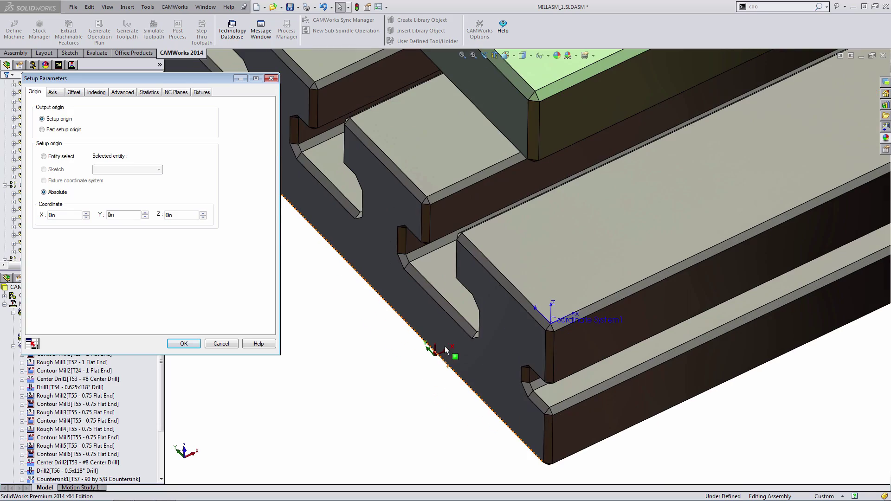
pyautogui.scroll(6, 521, 174)
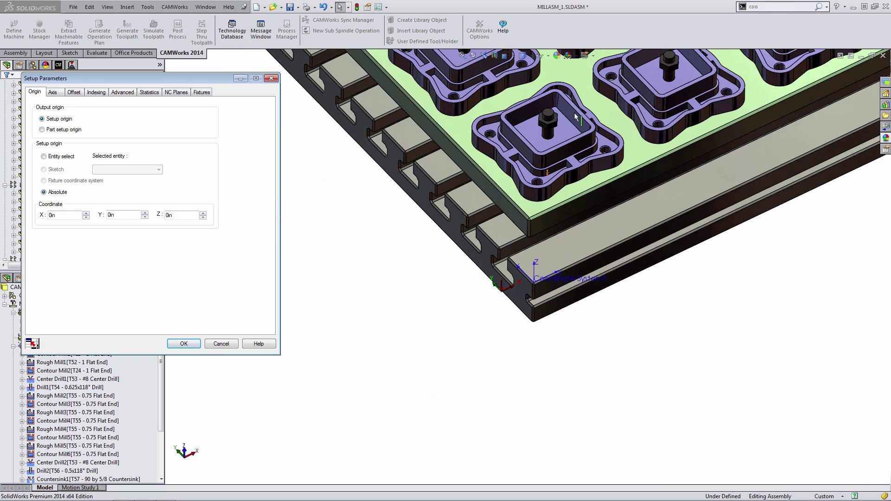
pyautogui.scroll(-2, 474, 324)
pyautogui.scroll(5, 473, 323)
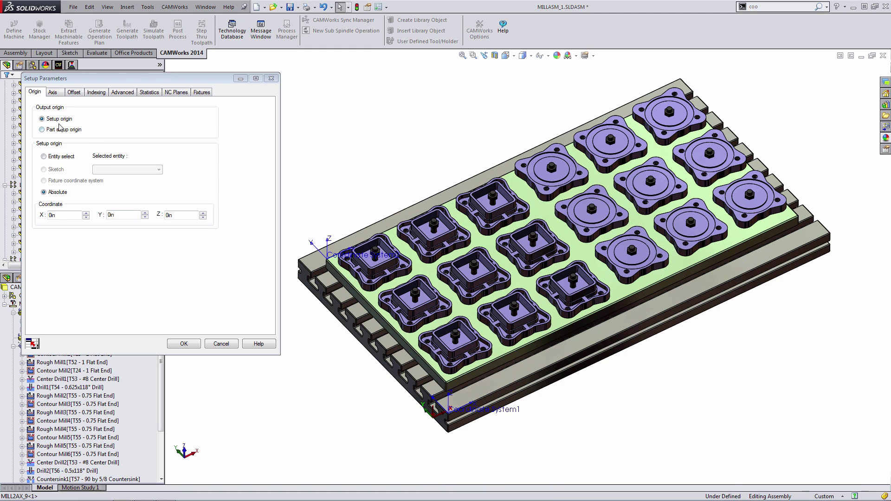
# Try Part setup origin as the output origin of Setup1, then return the output origin to Setup origin
pyautogui.moveTo(92, 82); pyautogui.dragTo(179, 68)
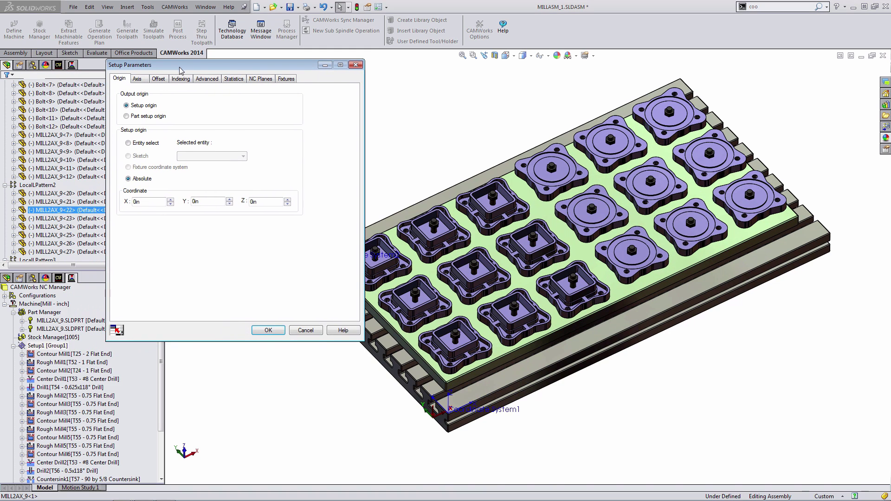
pyautogui.click(126, 116)
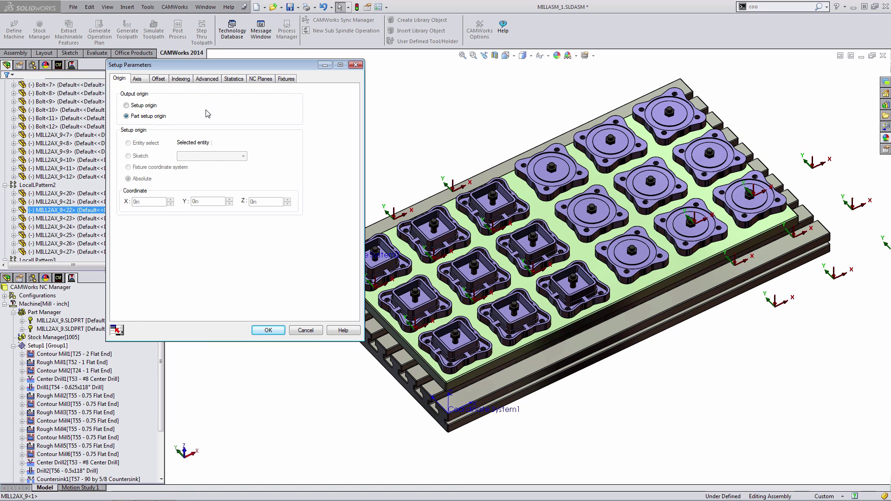
pyautogui.click(126, 106)
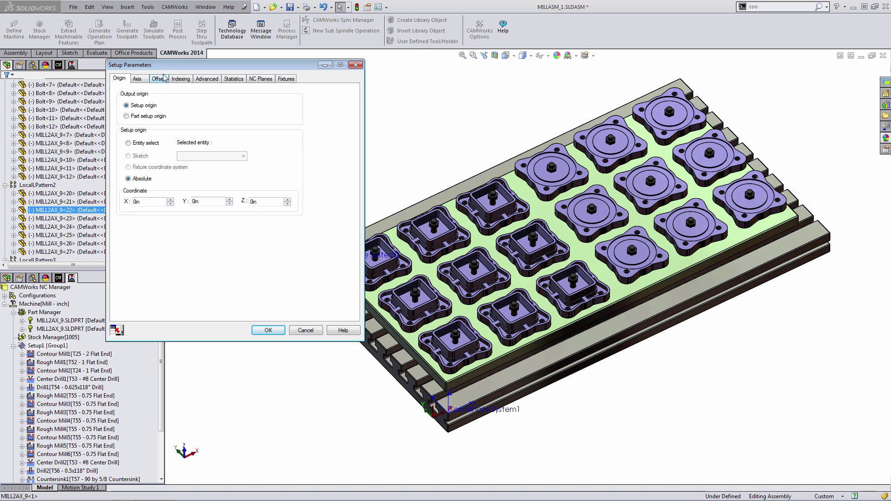
pyautogui.moveTo(175, 68); pyautogui.dragTo(168, 77)
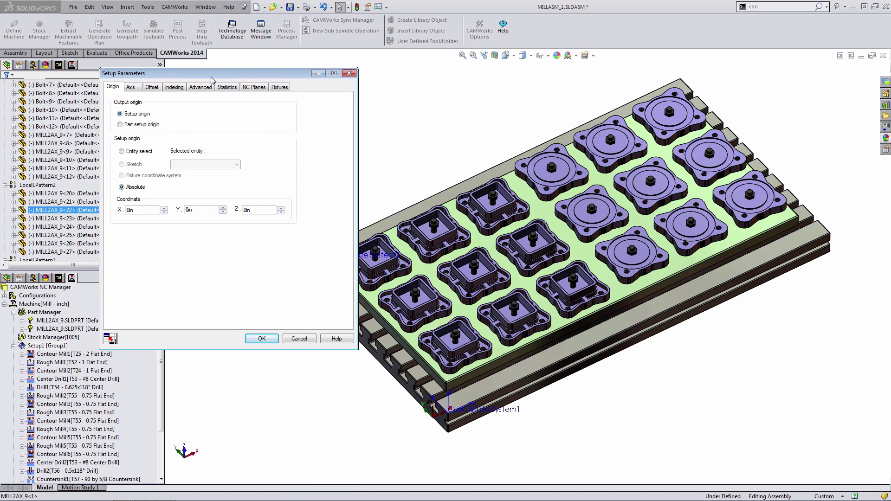
pyautogui.moveTo(290, 77); pyautogui.dragTo(232, 92)
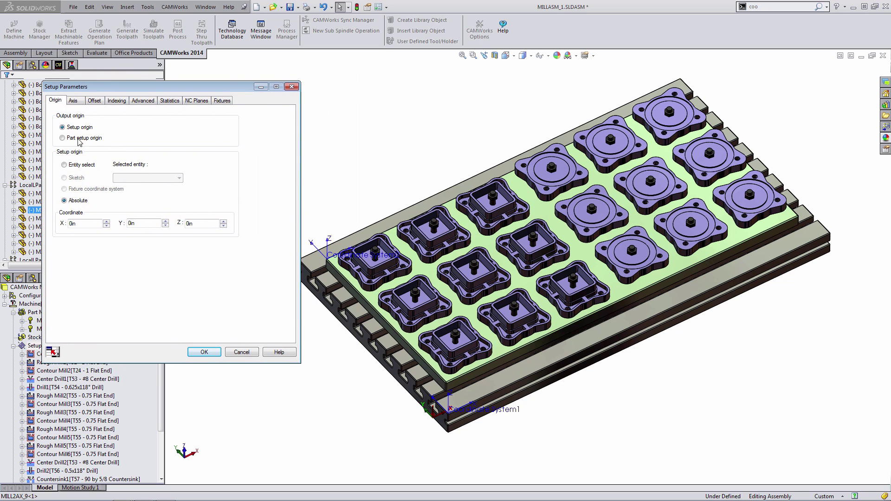
pyautogui.scroll(1, 326, 239)
pyautogui.moveTo(326, 238); pyautogui.dragTo(324, 233, button='middle')
pyautogui.scroll(-1, 274, 200)
# Try the Work Coordinate offset with start value 54 and increment 1, try Part setup origin as output origin, and discard the changes
pyautogui.click(95, 100)
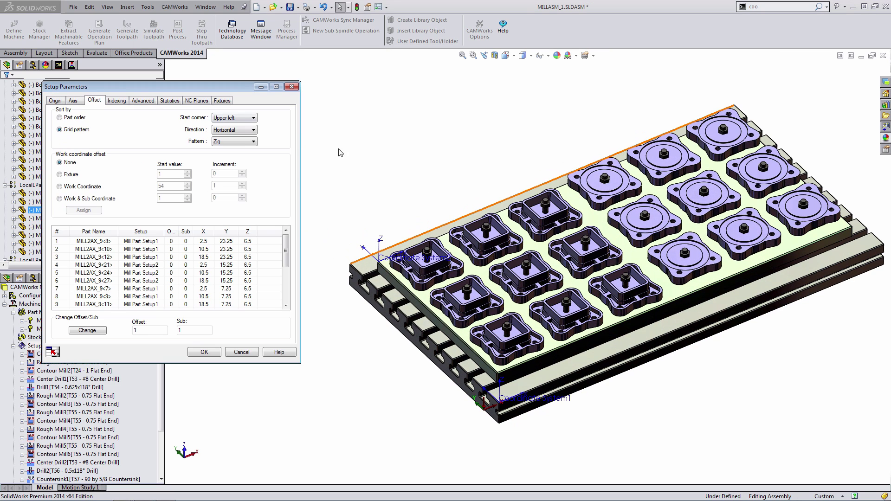
pyautogui.moveTo(286, 254)
pyautogui.mouseDown()
pyautogui.moveTo(277, 288)
pyautogui.moveTo(297, 245)
pyautogui.mouseUp()
pyautogui.click(63, 189)
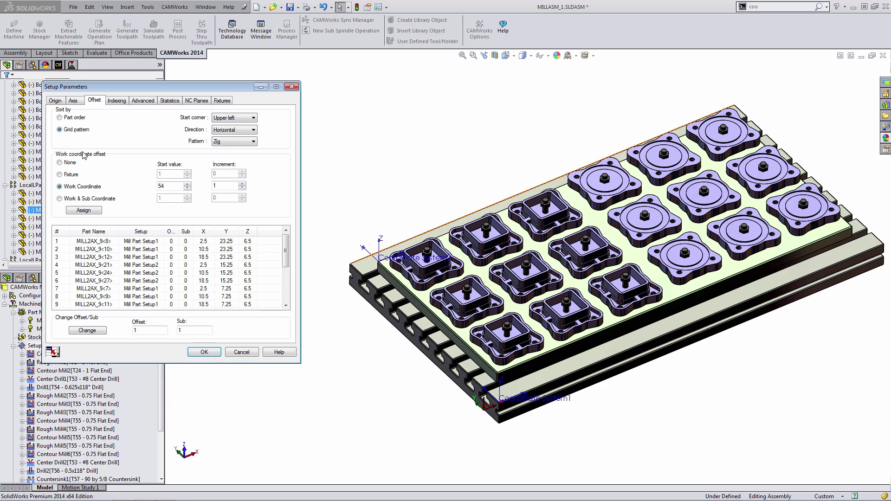
pyautogui.click(60, 101)
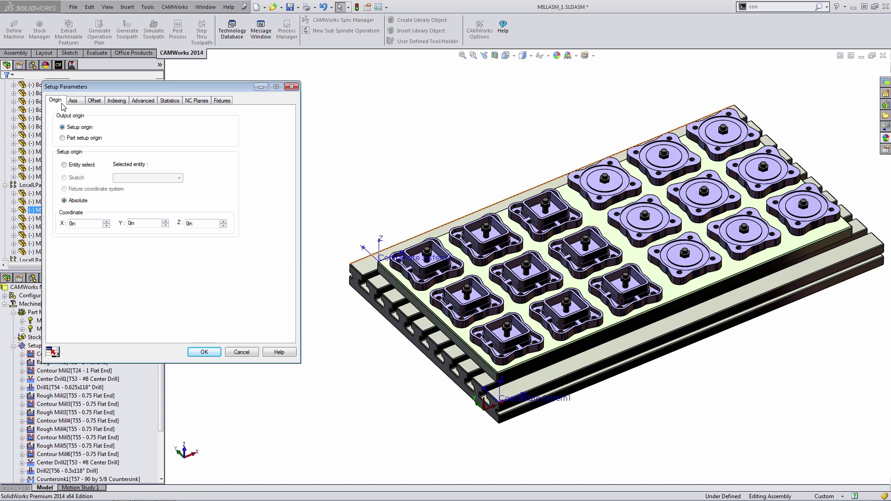
pyautogui.click(62, 139)
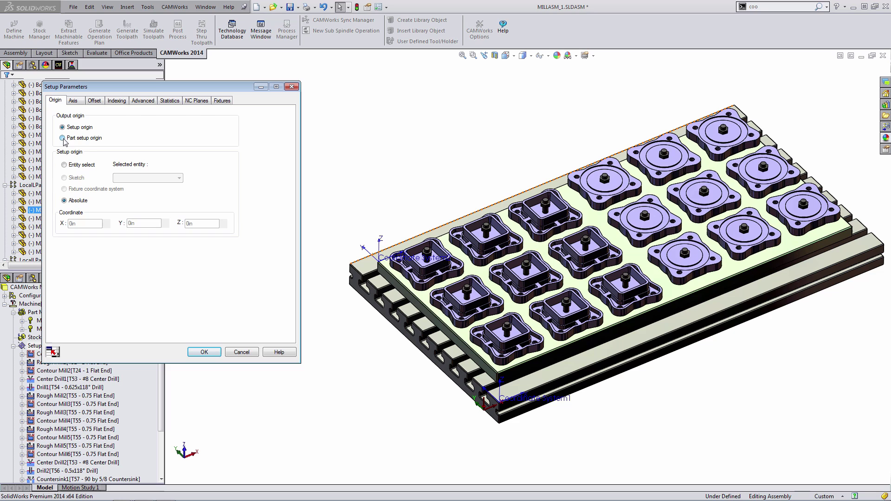
pyautogui.click(93, 101)
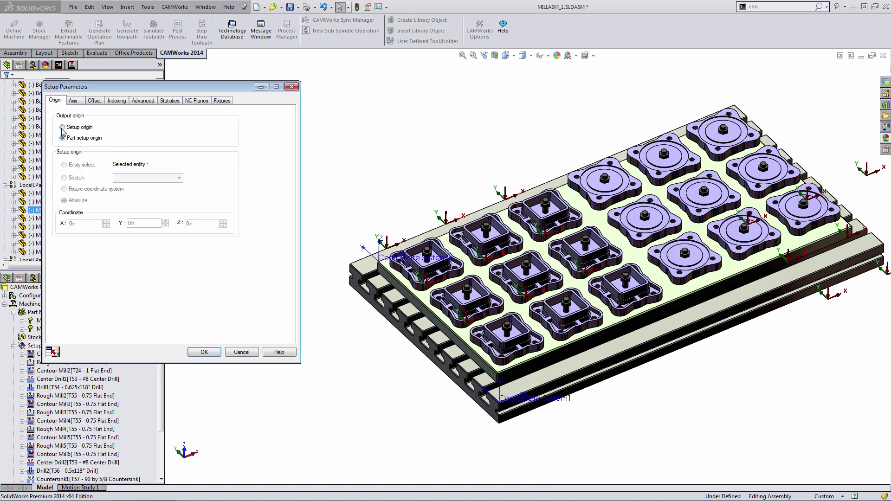
pyautogui.click(292, 89)
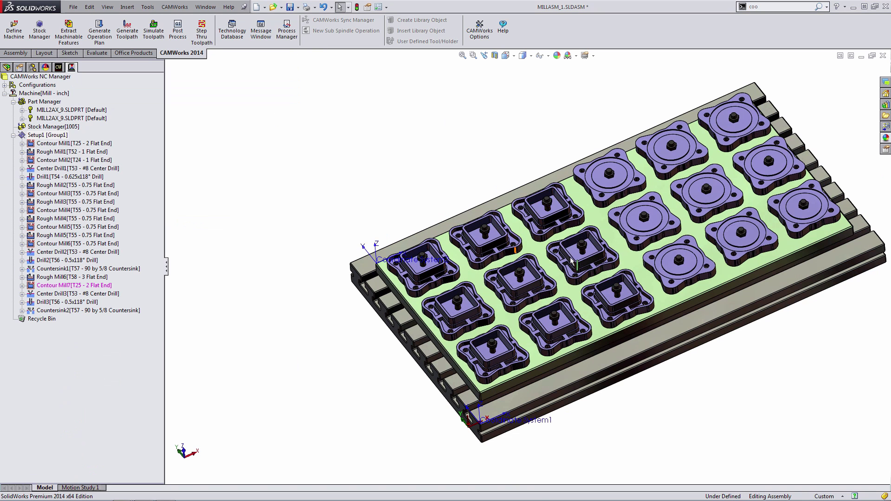
# Split Setup1 to add a second operation group below the existing operations
pyautogui.scroll(-5, 585, 232)
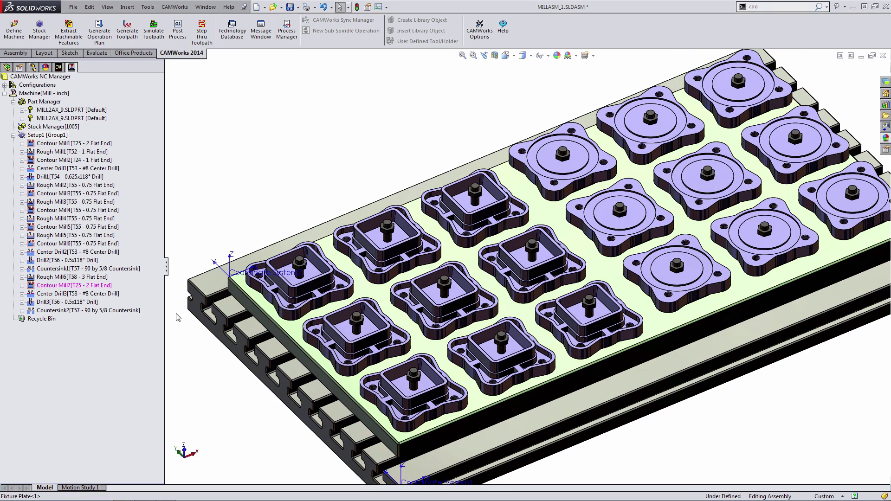
pyautogui.click(46, 135)
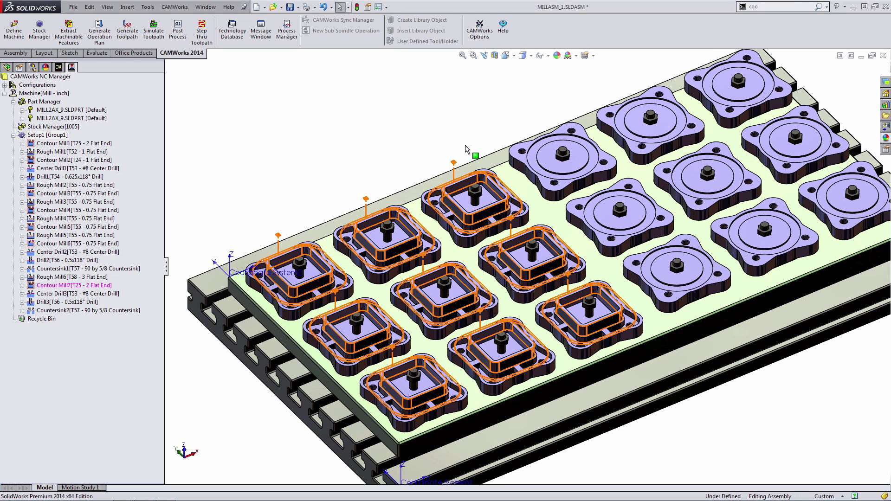
pyautogui.click(314, 152)
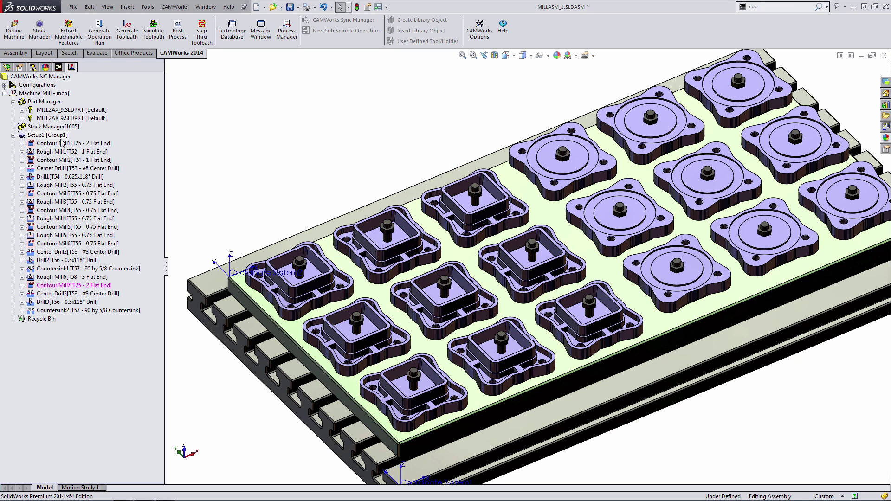
pyautogui.rightClick(52, 136)
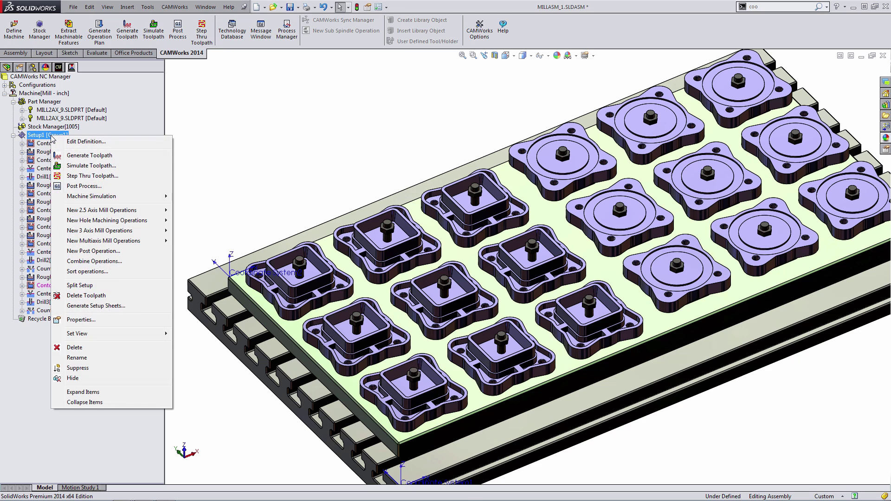
pyautogui.click(103, 286)
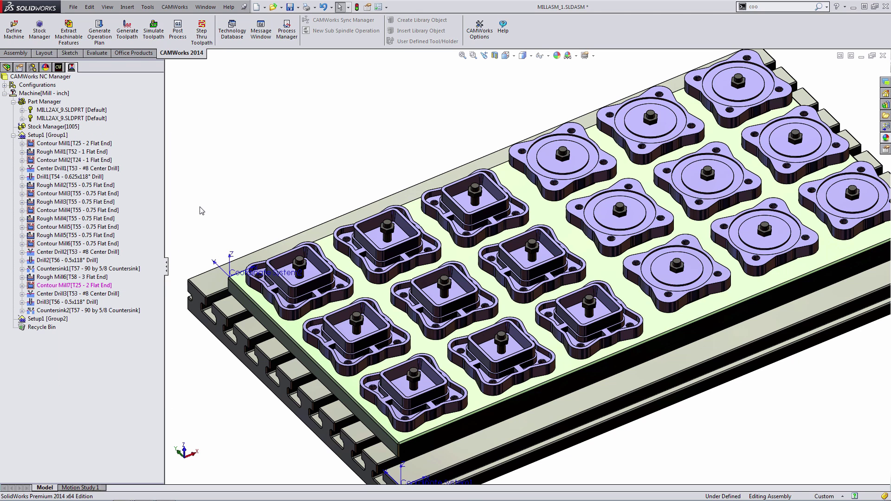
pyautogui.click(37, 319)
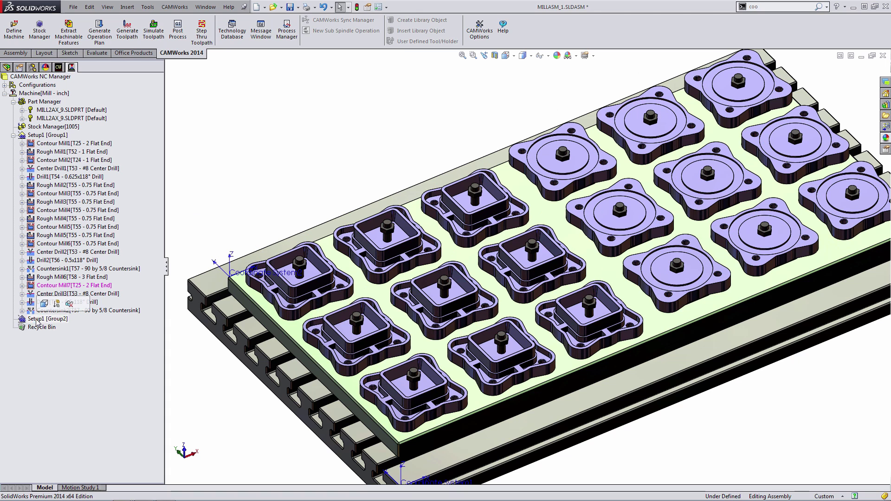
pyautogui.click(236, 194)
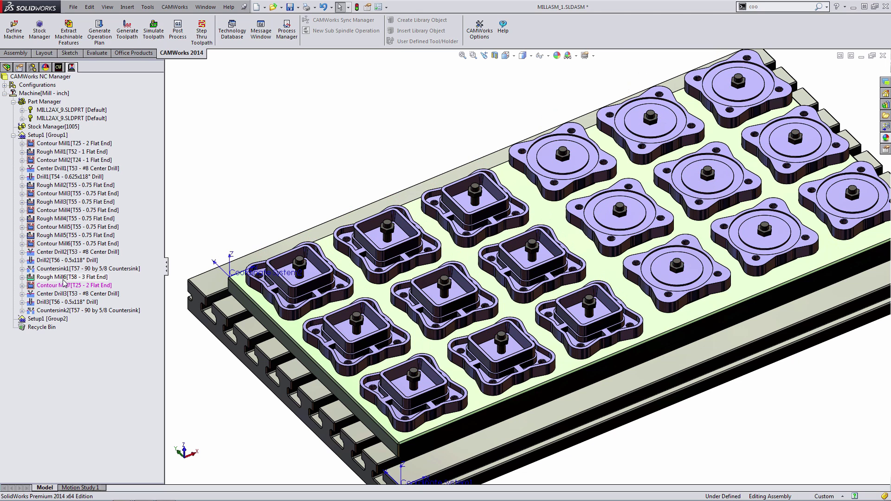
# Move the Setup1 Group2 heading above Rough Mill6 so the group holds the operations from Rough Mill6 through Countersink2
pyautogui.click(65, 277)
pyautogui.keyDown('shift'); pyautogui.click(62, 309); pyautogui.keyUp('shift')
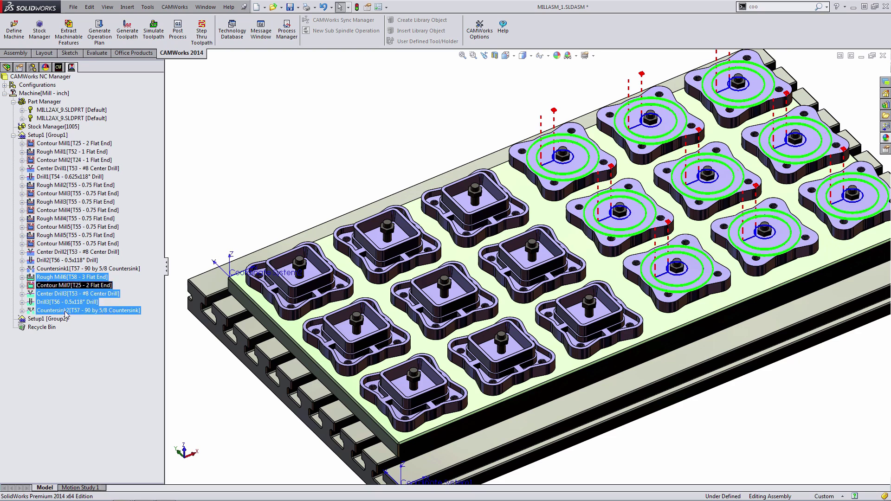
pyautogui.click(49, 318)
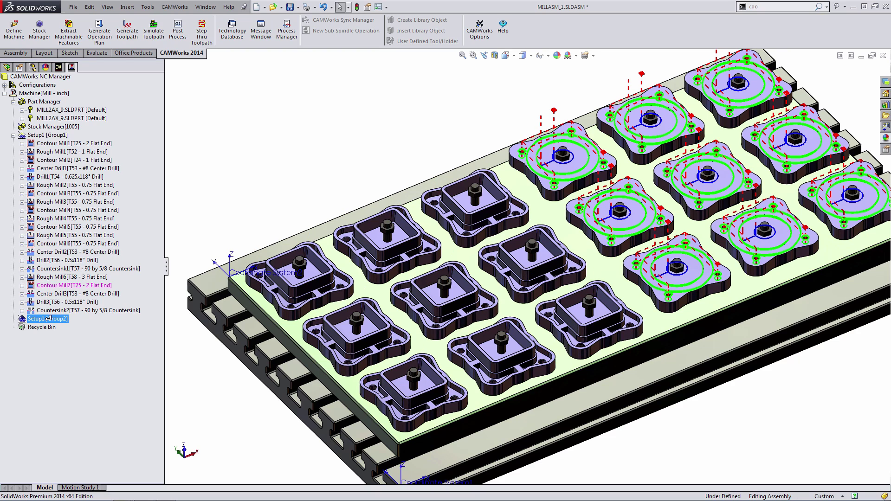
pyautogui.moveTo(49, 319); pyautogui.dragTo(49, 275)
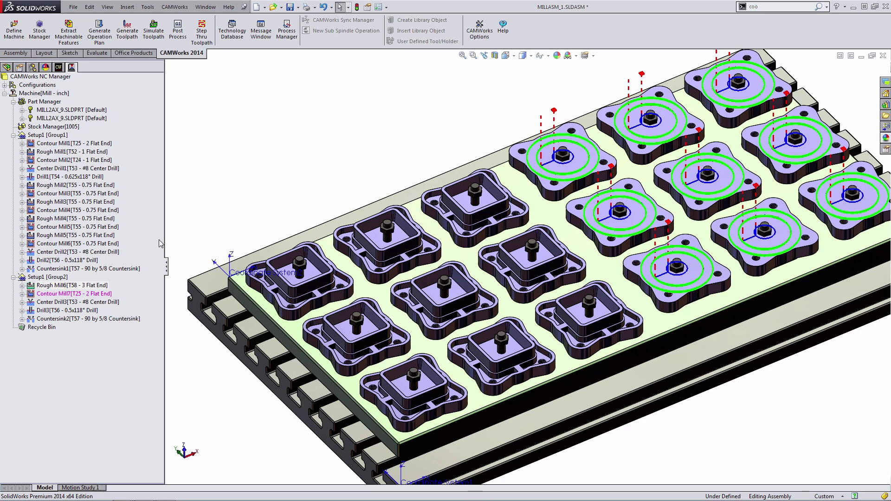
# Unlink Setup1 Group2 from Setup1 Group1
pyautogui.rightClick(42, 277)
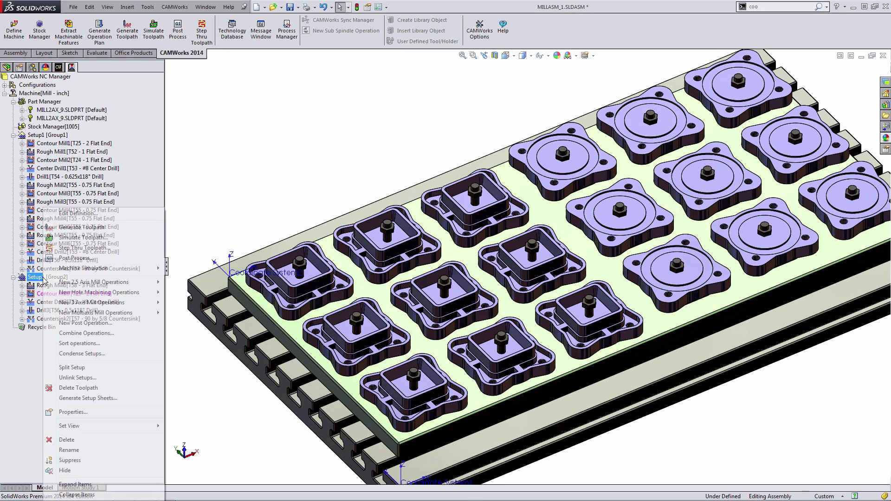
pyautogui.click(92, 379)
pyautogui.click(406, 225)
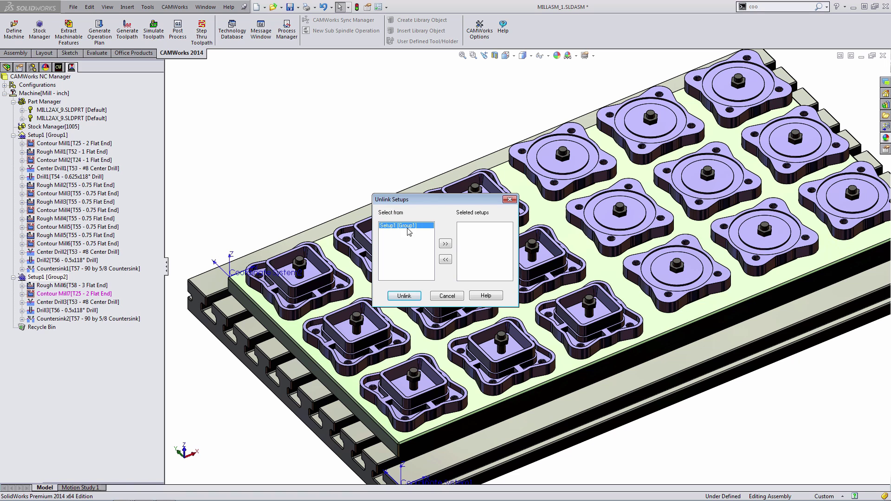
pyautogui.click(445, 245)
pyautogui.click(404, 295)
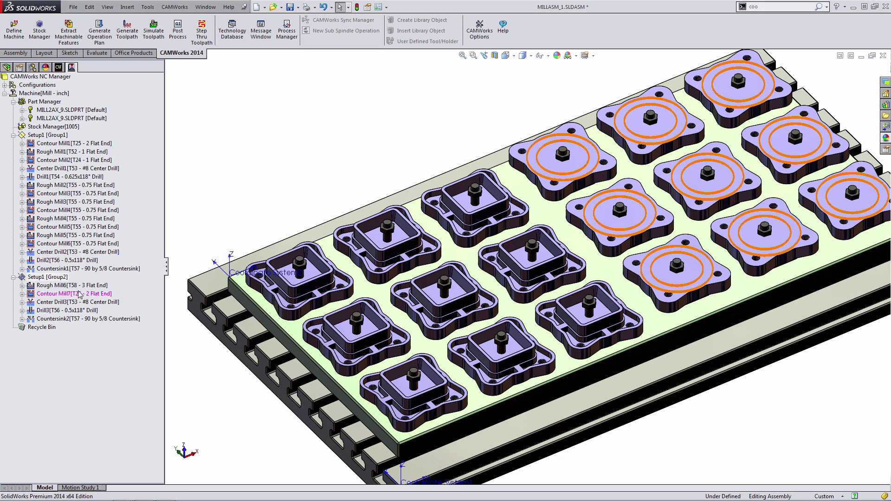
# Assign a Work Coordinate offset with start value 54 and increment 0 to all parts of Setup1 Group1
pyautogui.click(50, 135)
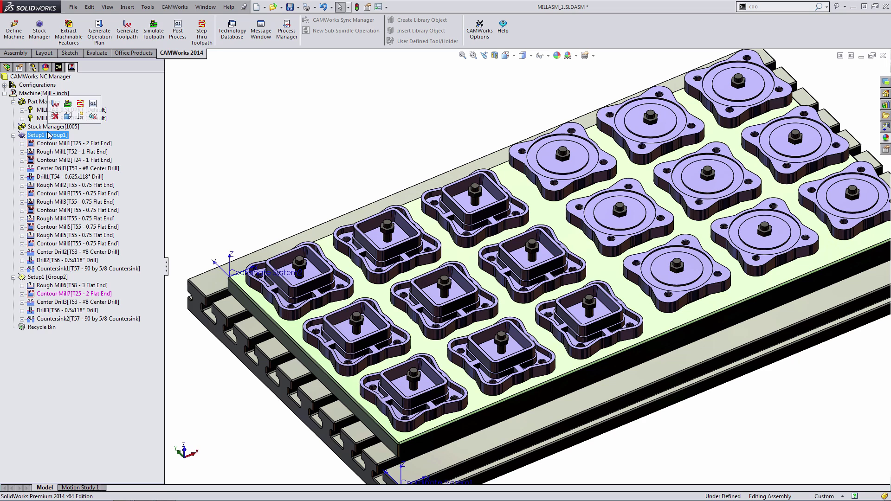
pyautogui.doubleClick(48, 135)
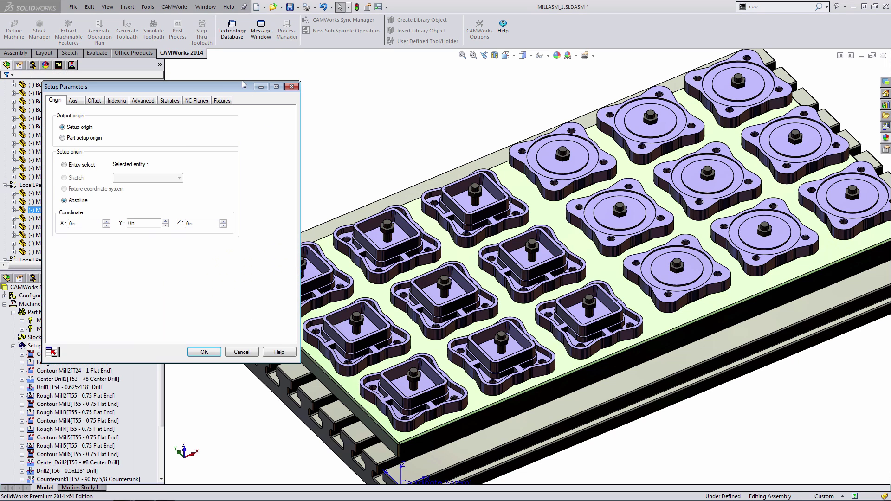
pyautogui.moveTo(243, 85); pyautogui.dragTo(250, 76)
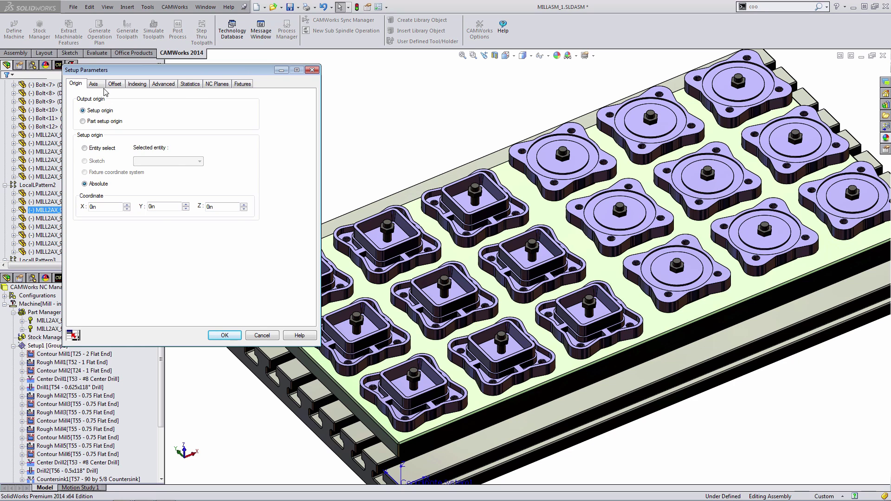
pyautogui.click(115, 84)
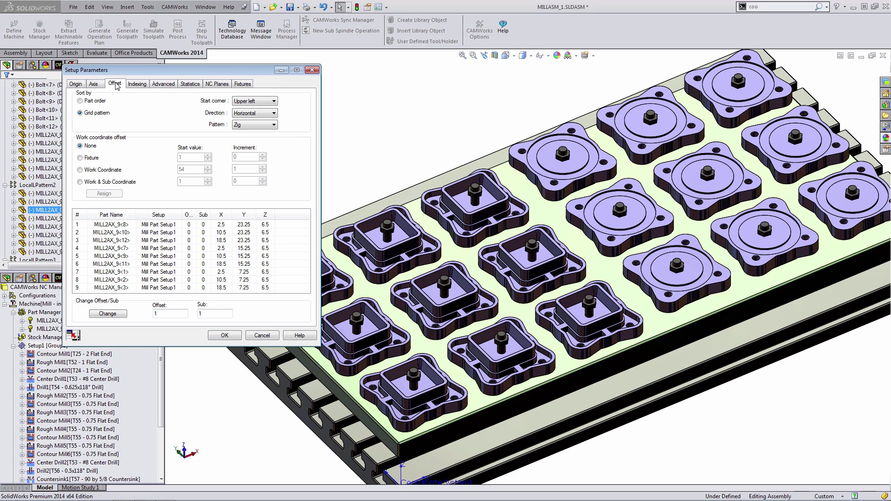
pyautogui.click(80, 170)
pyautogui.moveTo(193, 73); pyautogui.dragTo(180, 69)
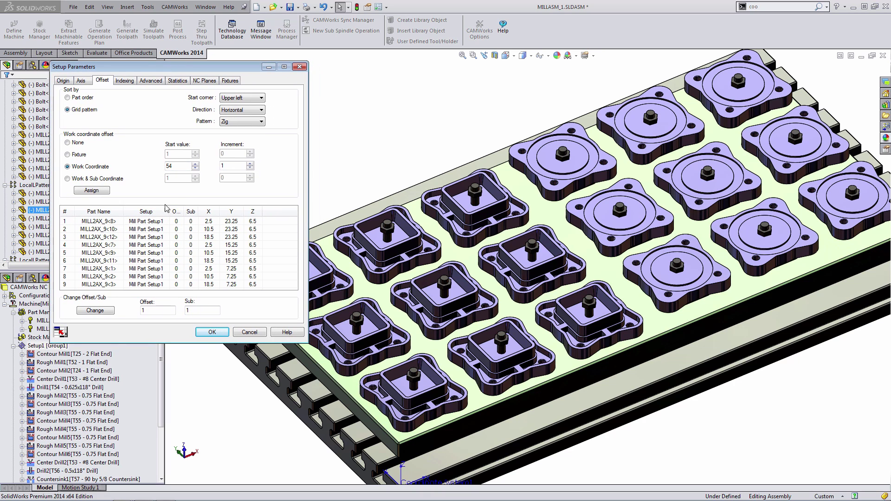
pyautogui.moveTo(197, 73); pyautogui.dragTo(190, 63)
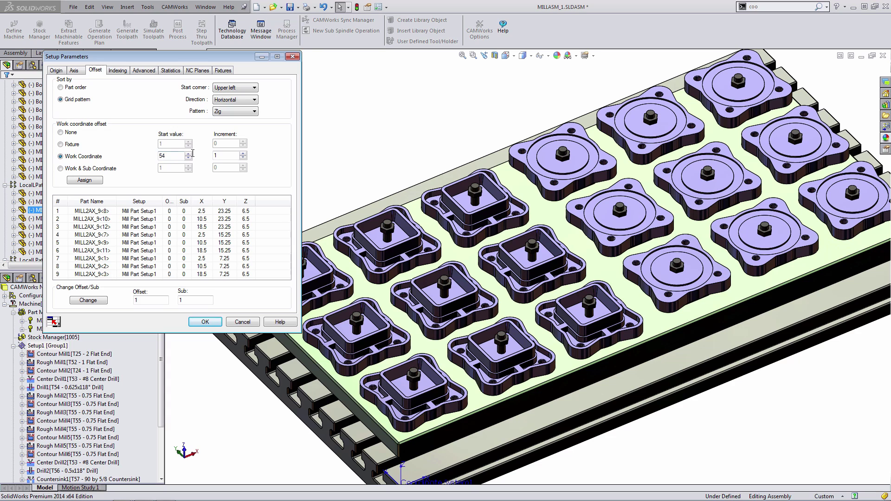
pyautogui.click(86, 181)
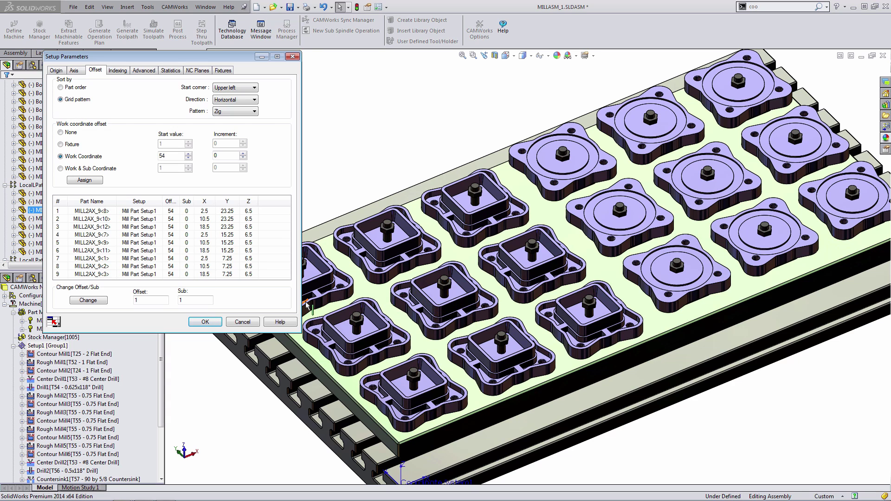
pyautogui.click(214, 323)
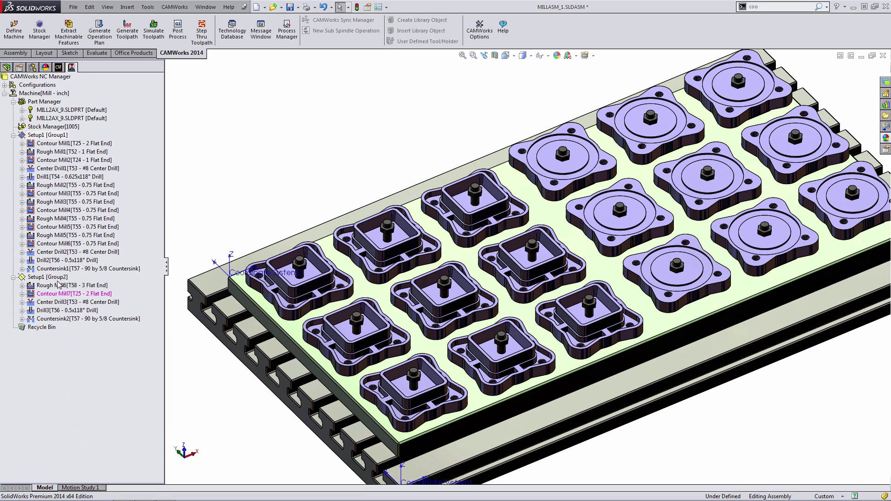
# Assign a Work Coordinate offset with start value 55 and increment 0 to all parts of Setup1 Group2
pyautogui.doubleClick(47, 277)
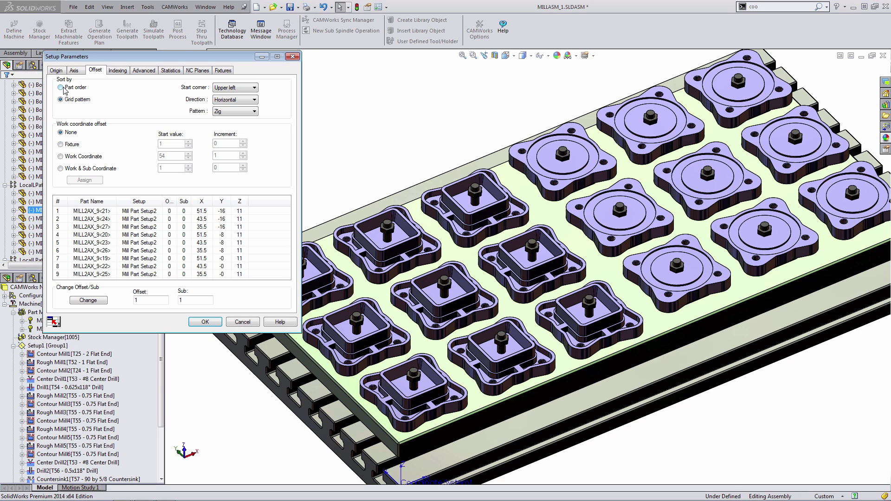
pyautogui.click(56, 71)
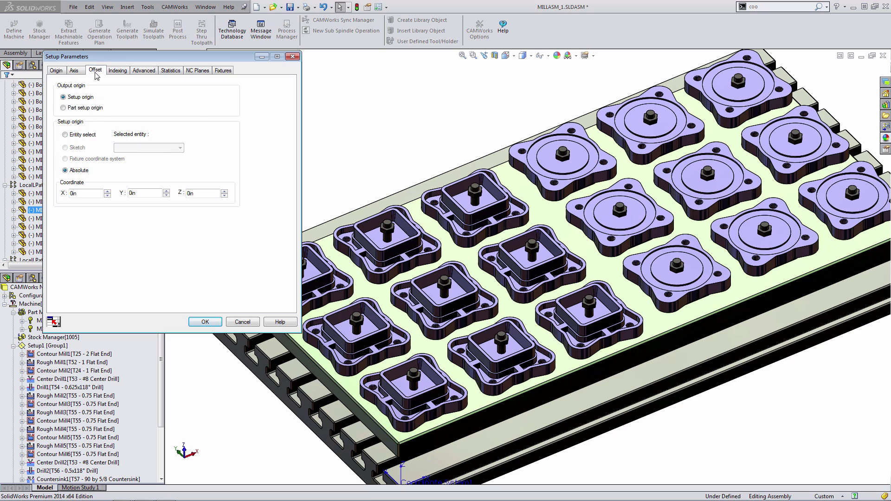
pyautogui.click(95, 71)
pyautogui.click(61, 156)
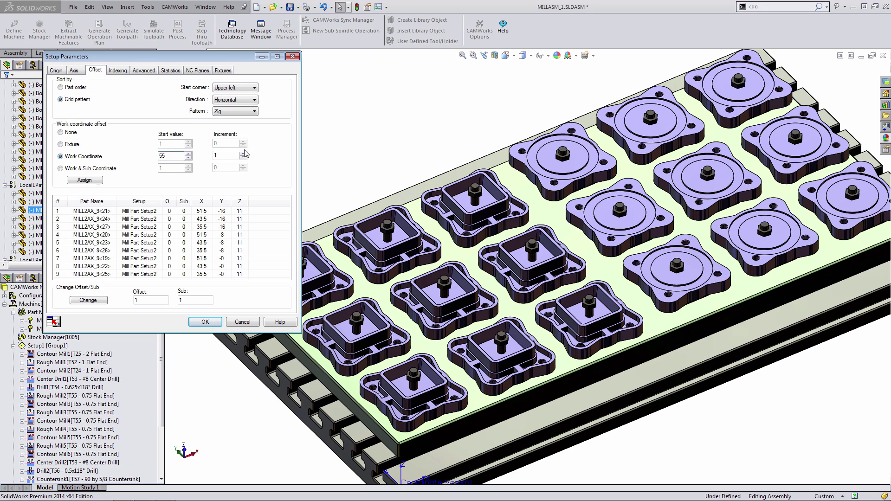
pyautogui.click(85, 180)
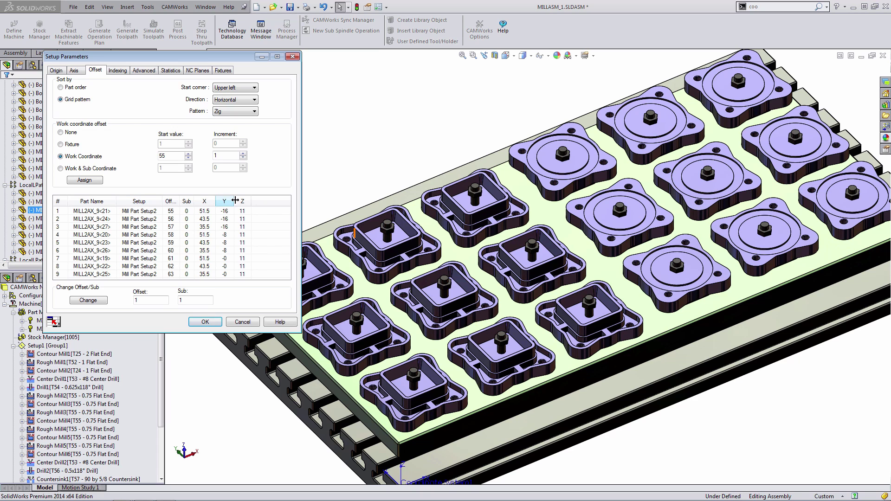
pyautogui.click(246, 159)
pyautogui.click(91, 180)
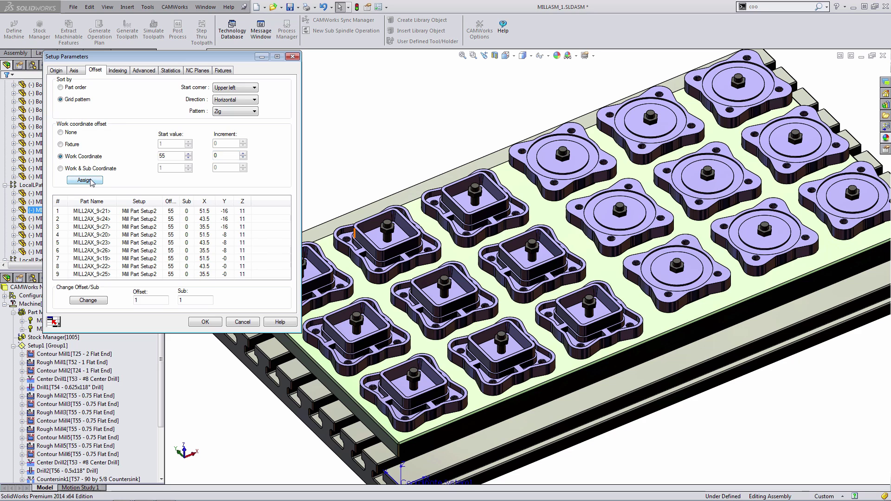
pyautogui.click(205, 322)
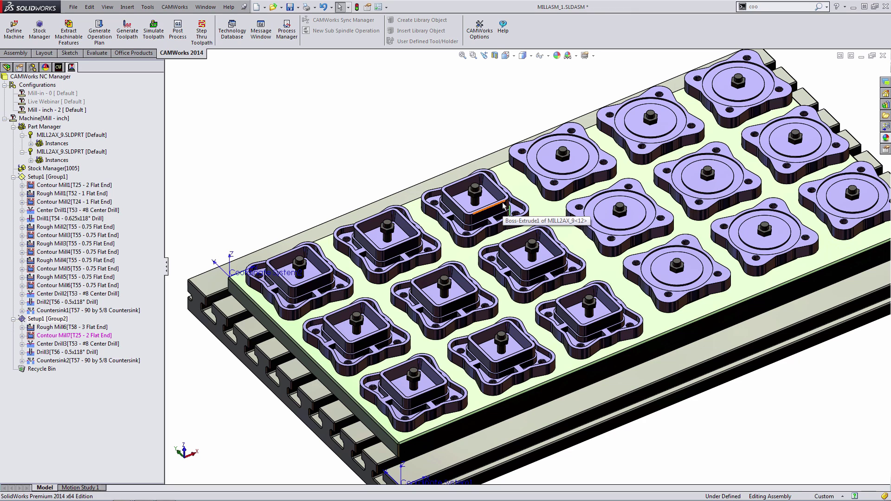
# Examine the bolts in the pocketed parts and how the Rough Mill1 toolpath runs relative to them
pyautogui.click(475, 204)
pyautogui.moveTo(476, 204)
pyautogui.mouseDown(button='middle')
pyautogui.moveTo(464, 199)
pyautogui.moveTo(464, 207)
pyautogui.mouseUp(button='middle')
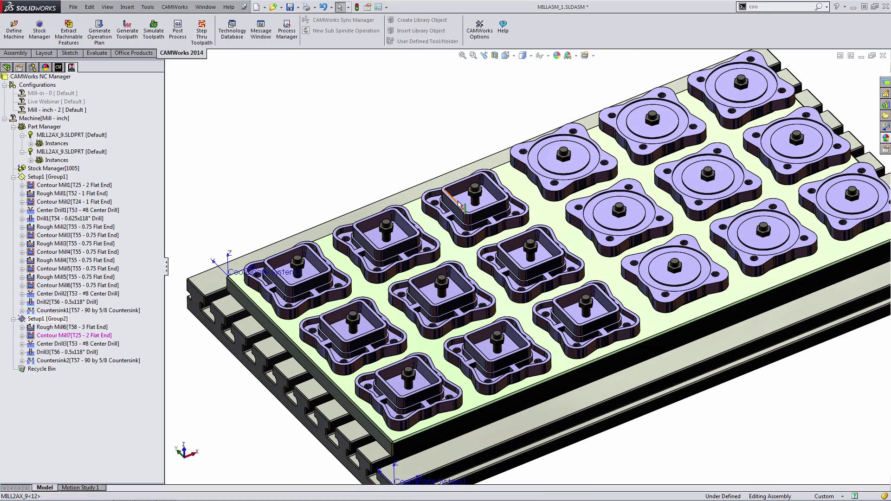
pyautogui.scroll(-5, 297, 262)
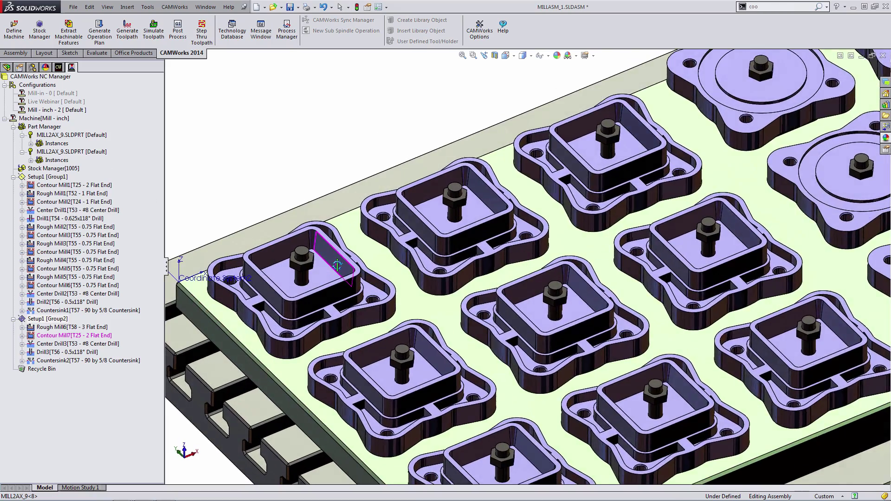
pyautogui.scroll(-5, 338, 266)
pyautogui.click(330, 239)
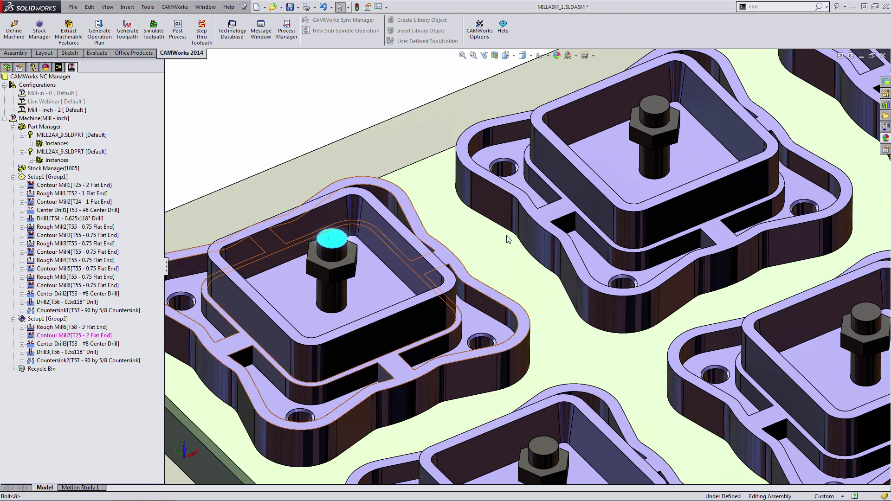
pyautogui.moveTo(75, 195)
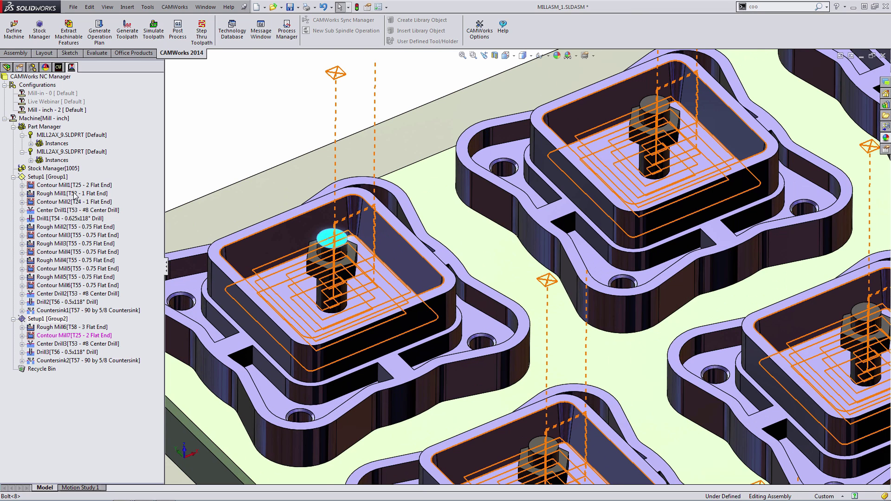
pyautogui.scroll(3, 239, 186)
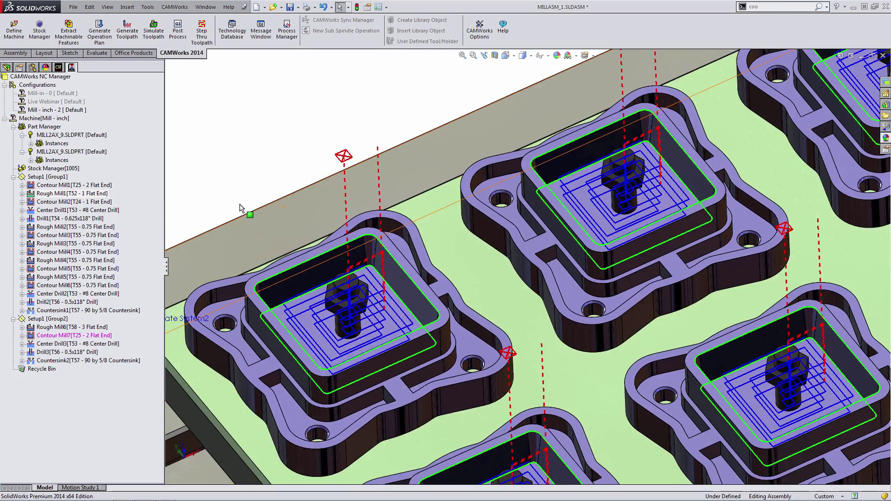
pyautogui.scroll(5, 241, 197)
pyautogui.scroll(-1, 537, 271)
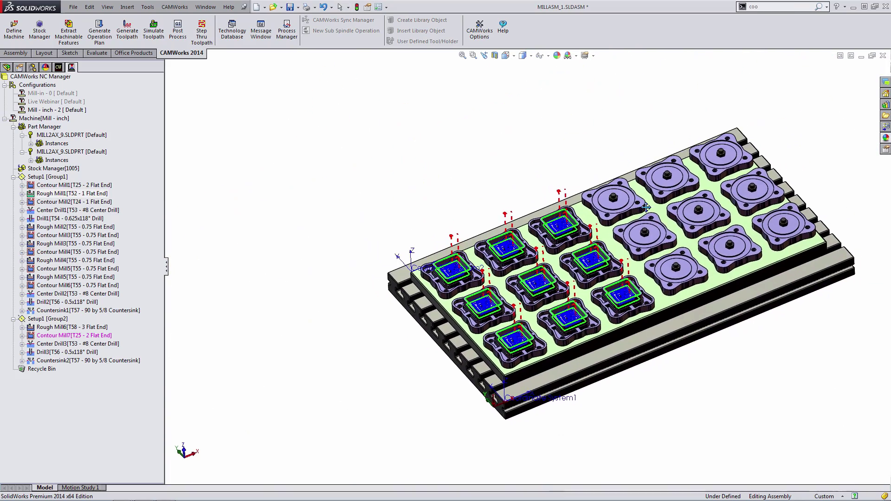
pyautogui.scroll(-3, 537, 271)
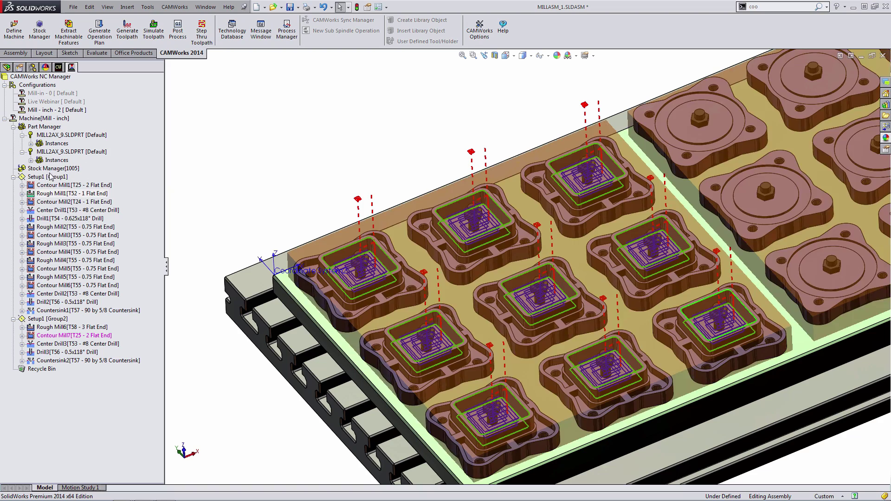
# Add the nine bolts of the pocketed parts to the fixtures list in the Setup1 Group1 parameters
pyautogui.doubleClick(47, 177)
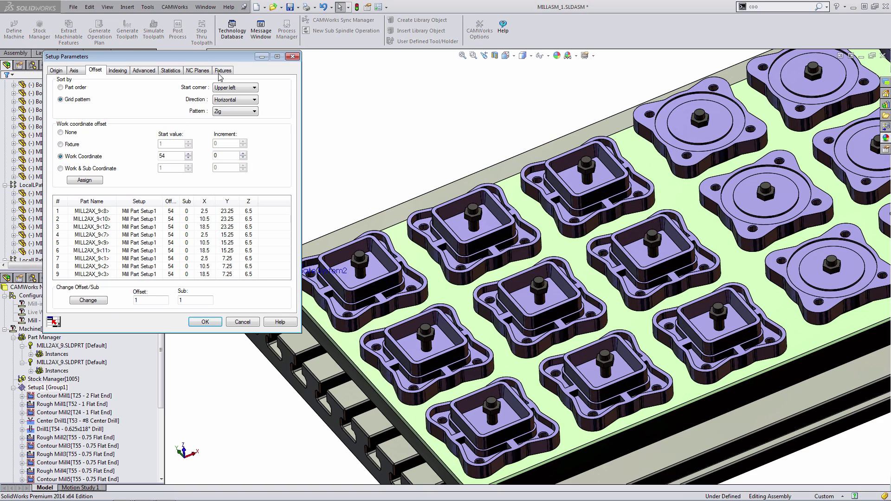
pyautogui.click(220, 73)
pyautogui.moveTo(223, 57); pyautogui.dragTo(232, 93)
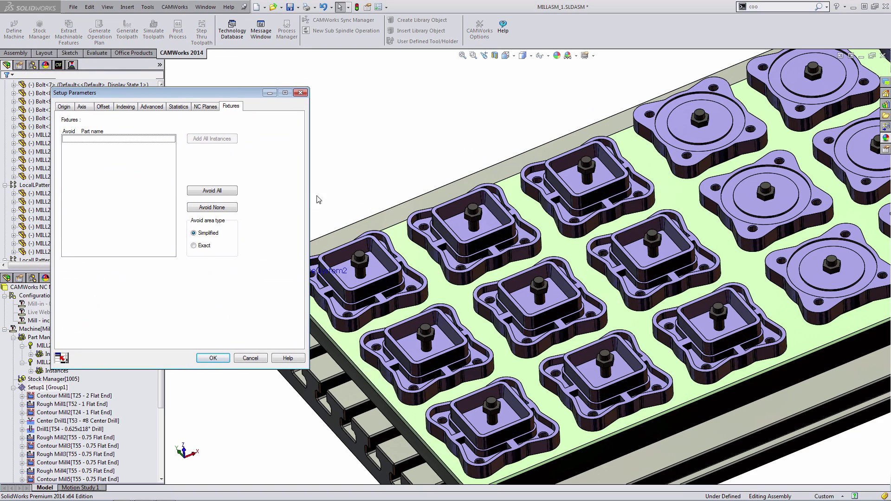
pyautogui.scroll(-3, 319, 199)
pyautogui.click(366, 255)
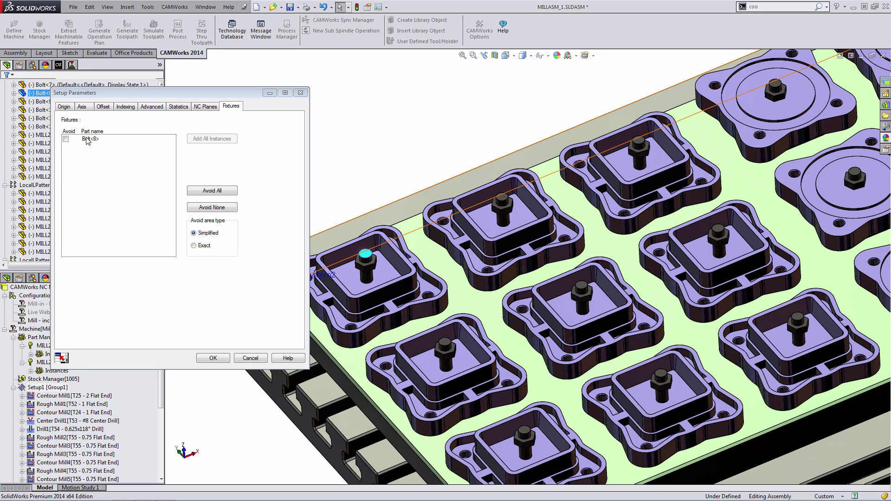
pyautogui.click(502, 197)
pyautogui.click(639, 146)
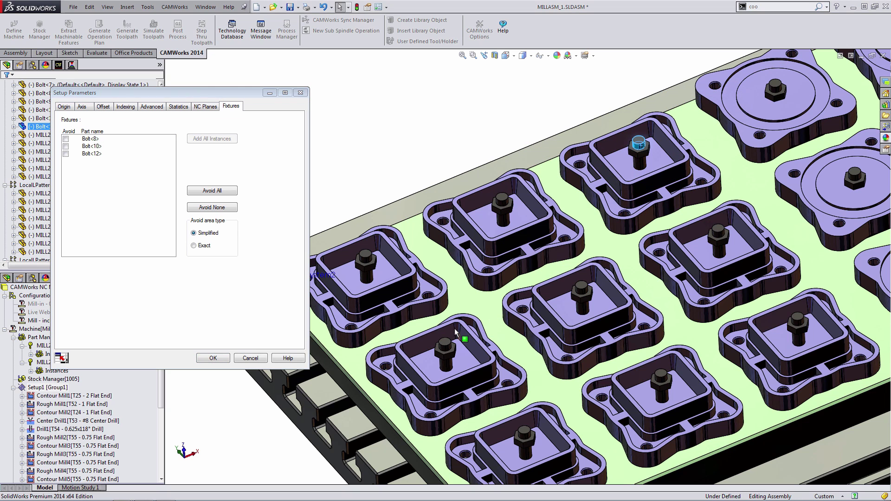
pyautogui.click(444, 342)
pyautogui.click(581, 291)
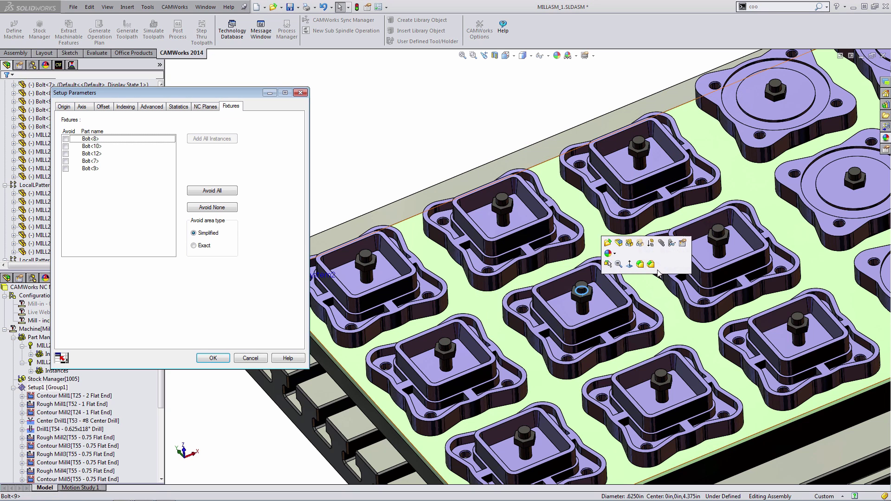
pyautogui.click(719, 244)
pyautogui.click(797, 320)
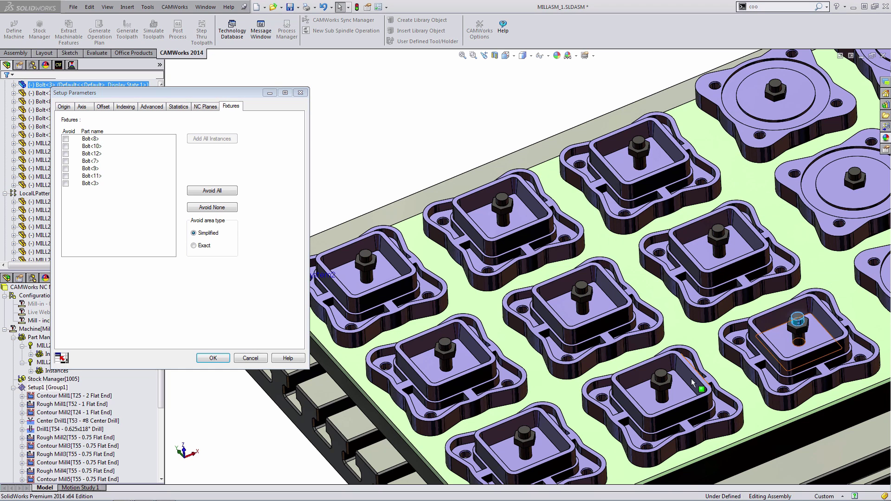
pyautogui.click(665, 379)
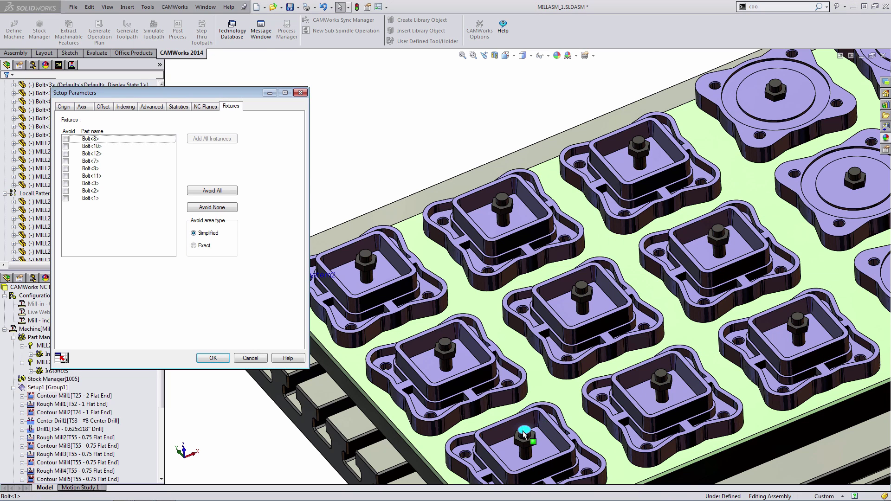
pyautogui.click(522, 431)
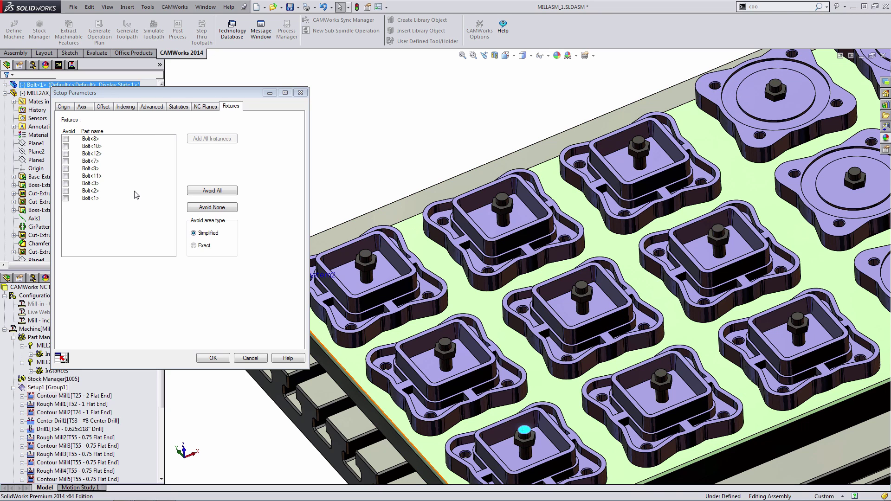
# Mark all bolts in the Setup1 Group1 fixtures list as avoided with the Simplified area type and regenerate the toolpaths
pyautogui.click(221, 190)
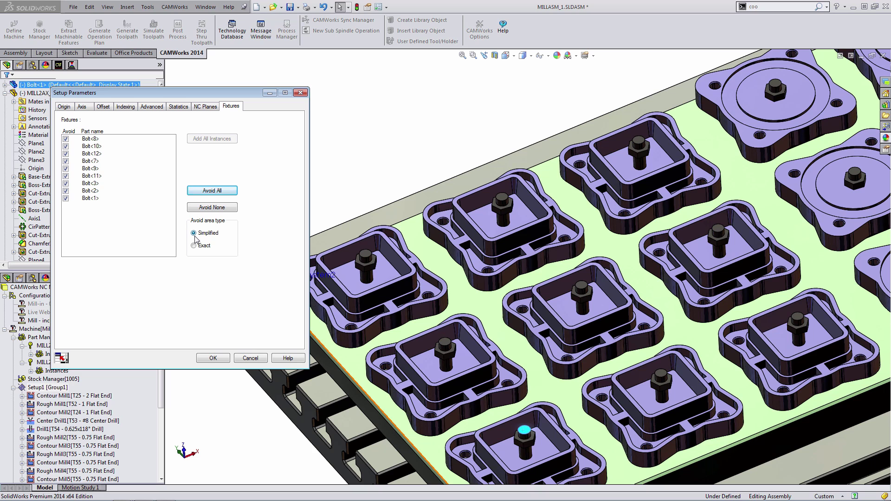
pyautogui.click(218, 361)
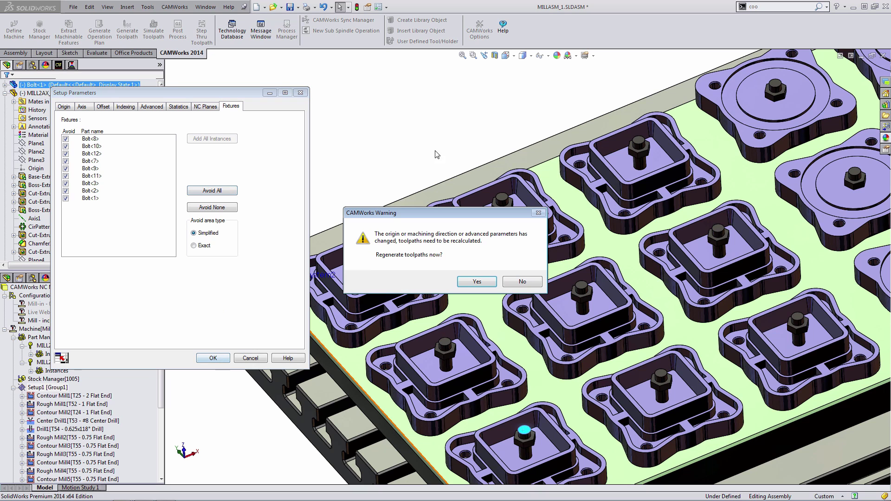
pyautogui.click(477, 281)
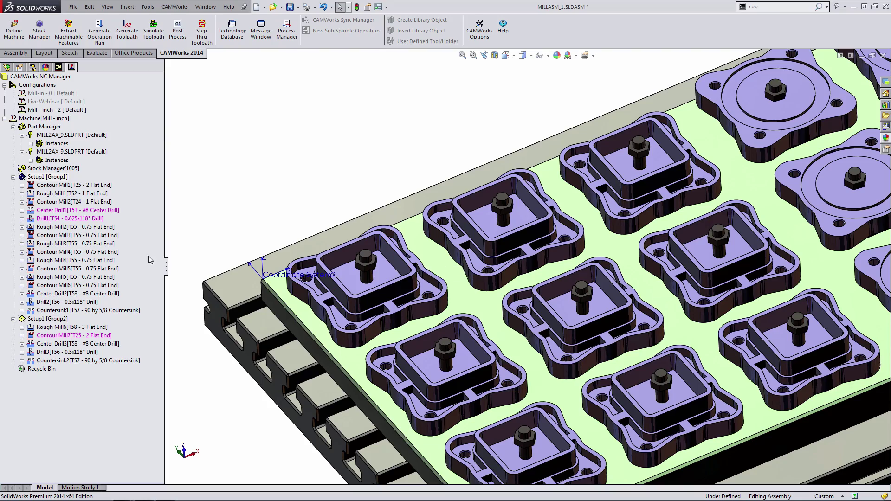
# Examine how the regenerated Rough Mill1 toolpath runs around the bolt inside the pocket
pyautogui.click(76, 195)
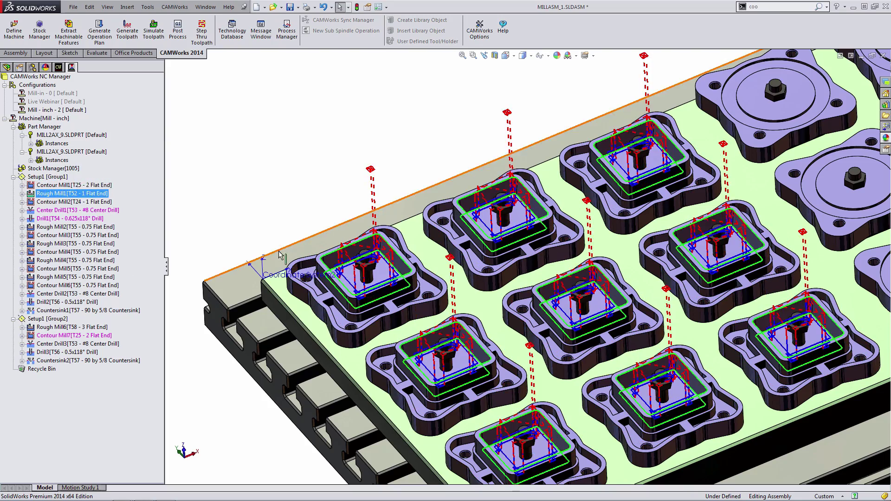
pyautogui.moveTo(367, 264); pyautogui.dragTo(370, 279, button='middle')
pyautogui.scroll(-8, 422, 288)
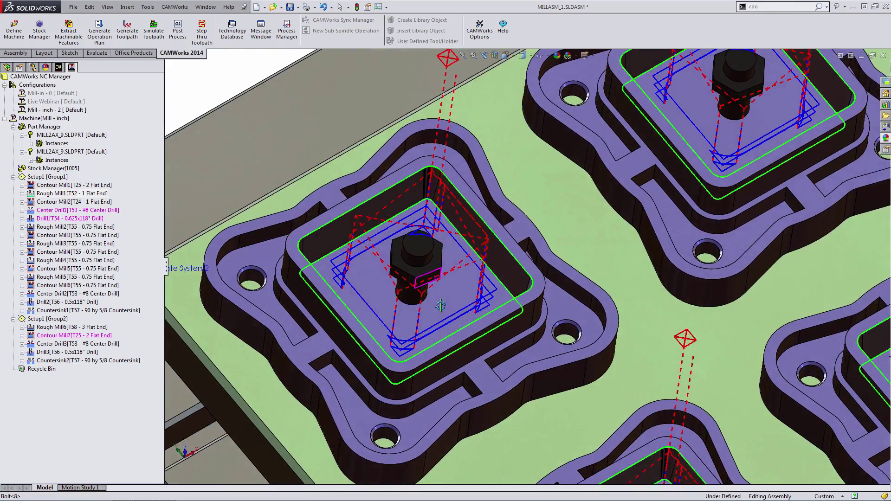
pyautogui.scroll(3, 428, 280)
pyautogui.scroll(-3, 434, 277)
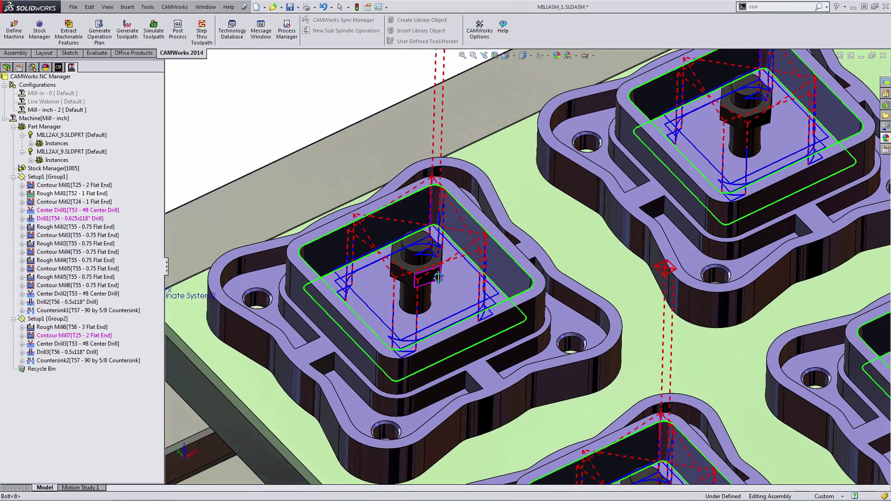
pyautogui.moveTo(436, 277); pyautogui.dragTo(437, 277, button='middle')
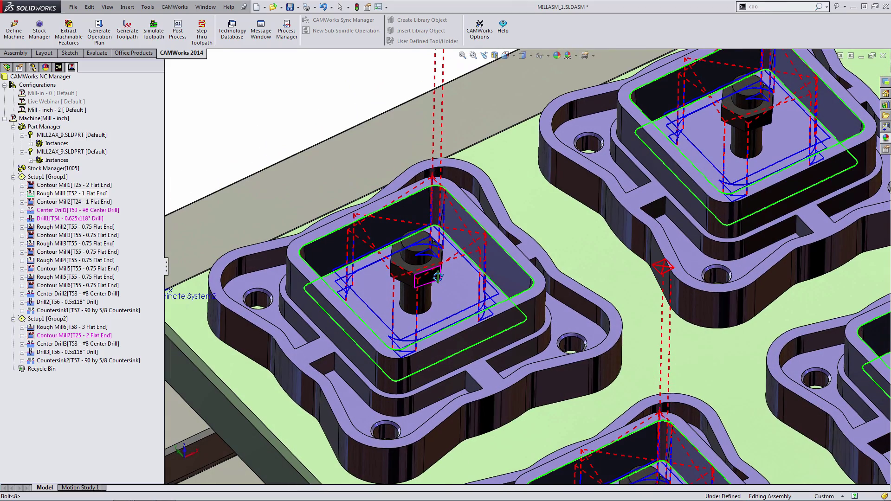
# Set the avoid area XY clearance of Rough Mill1 to 0.05 in, preview the toolpath and accept the operation parameters
pyautogui.doubleClick(89, 195)
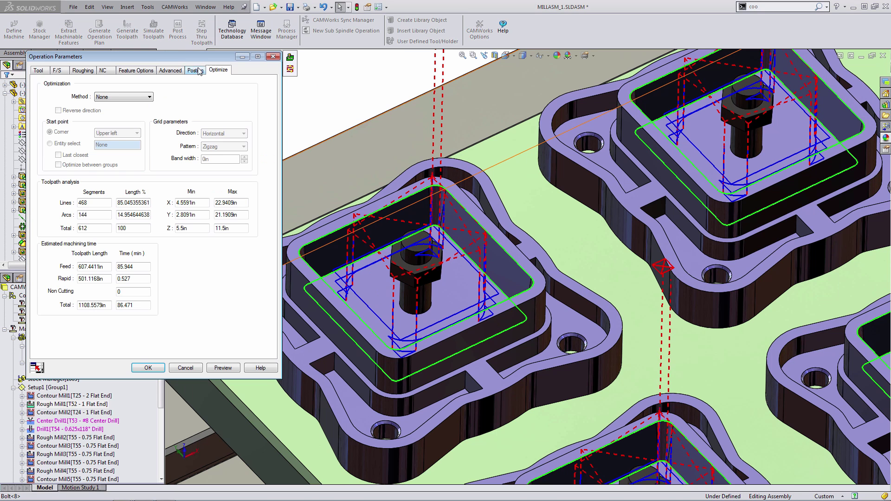
pyautogui.click(170, 72)
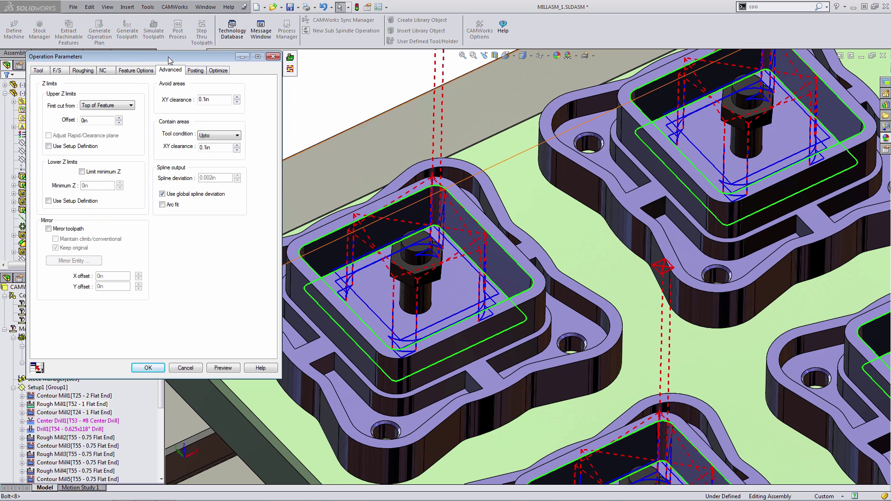
pyautogui.moveTo(168, 57); pyautogui.dragTo(174, 72)
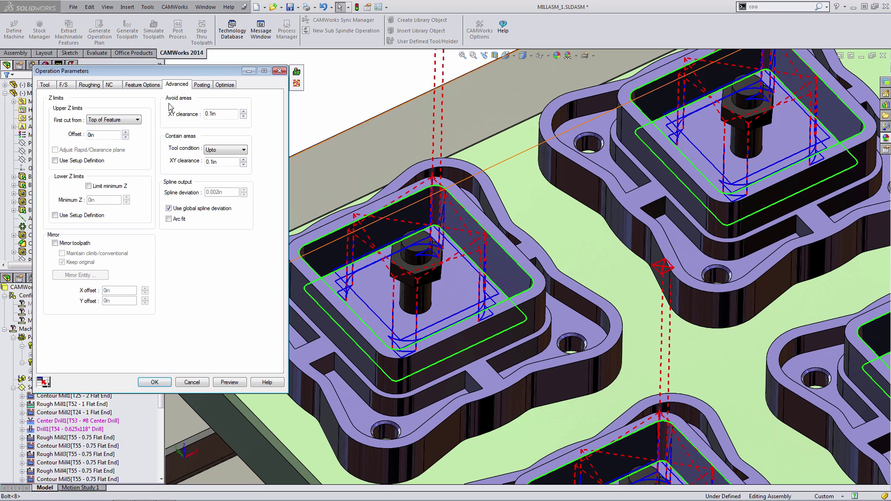
pyautogui.doubleClick(207, 114)
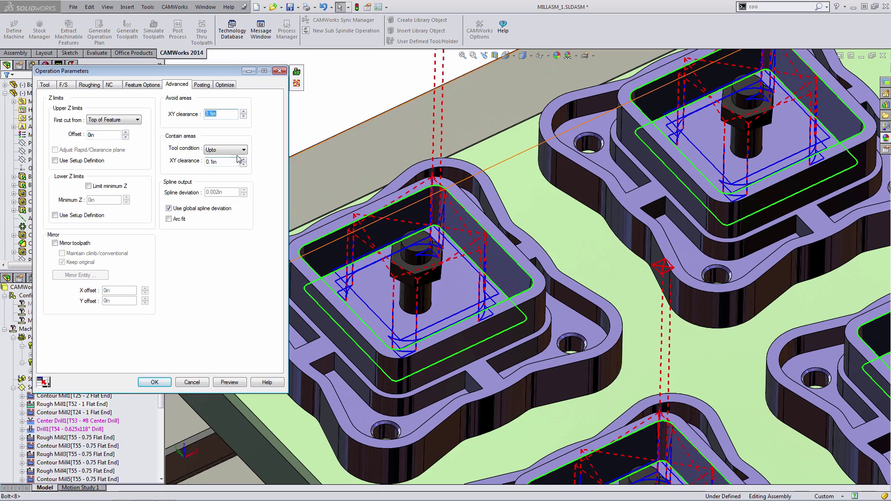
pyautogui.moveTo(362, 212); pyautogui.dragTo(363, 238, button='middle')
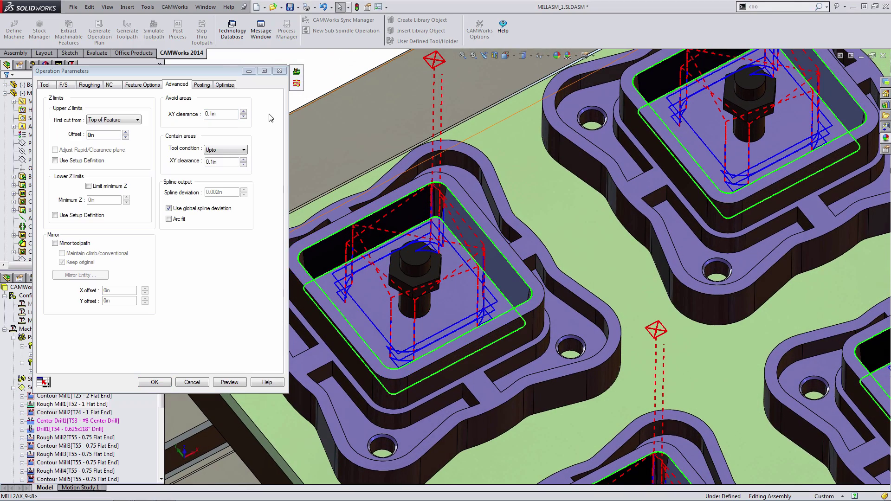
pyautogui.moveTo(212, 114); pyautogui.dragTo(232, 116)
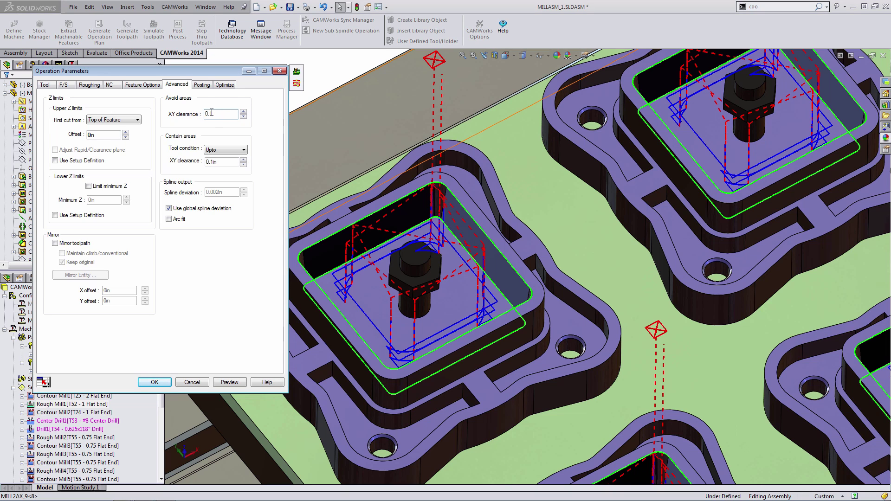
pyautogui.press('BackSpace')
pyautogui.write('05')
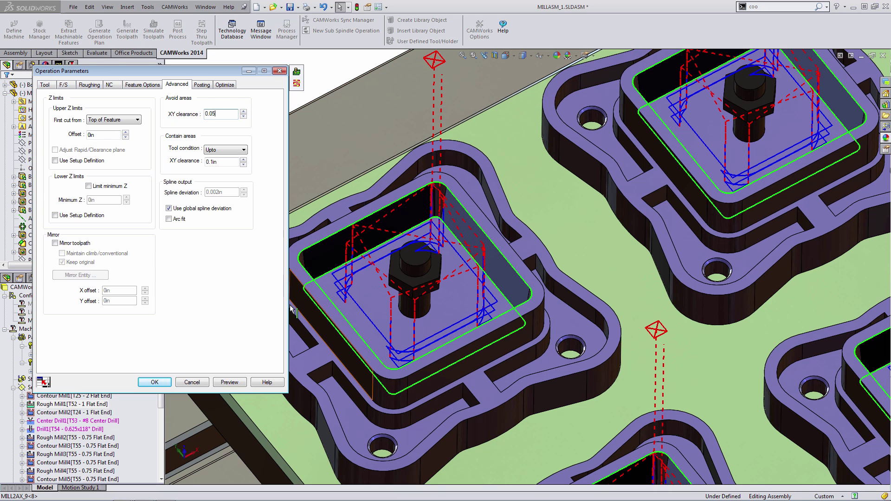
pyautogui.click(233, 383)
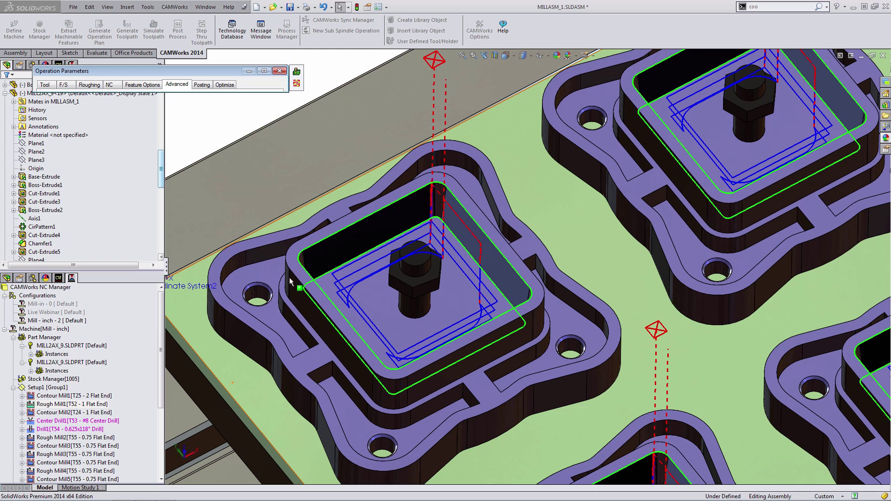
pyautogui.click(274, 74)
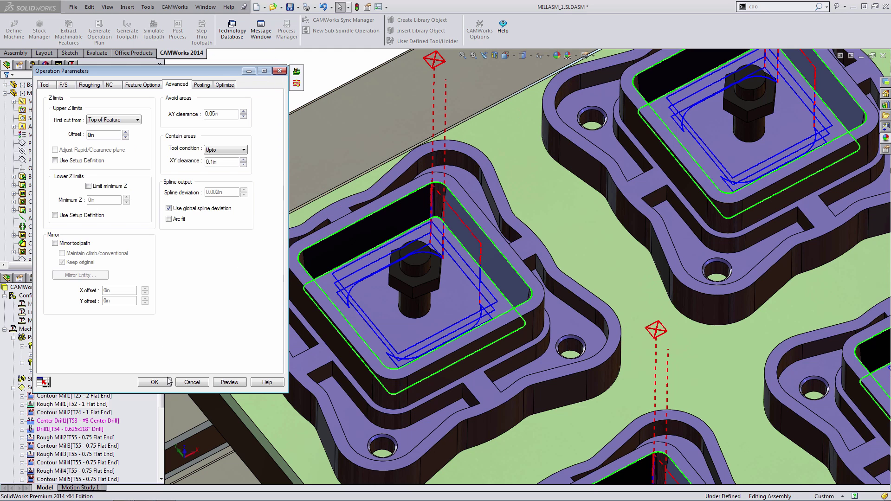
pyautogui.click(153, 381)
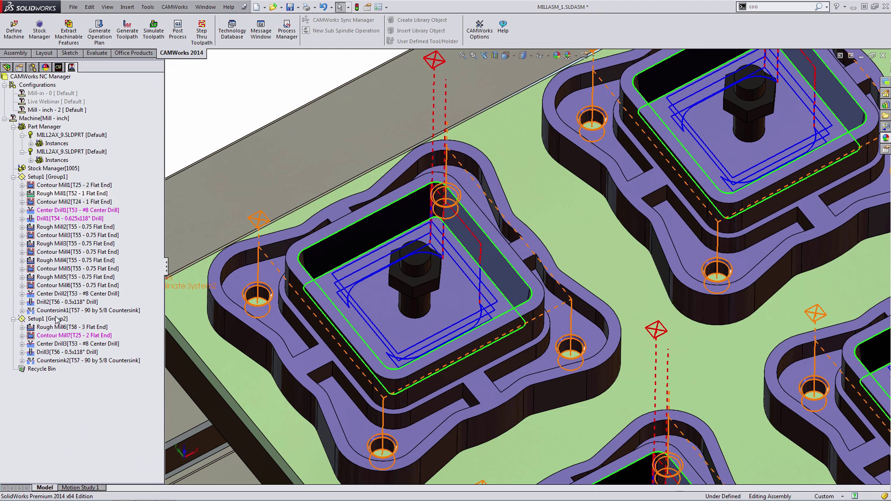
# Add the nine bolts of the round-boss parts to the fixtures list in the Setup1 Group2 parameters
pyautogui.doubleClick(54, 319)
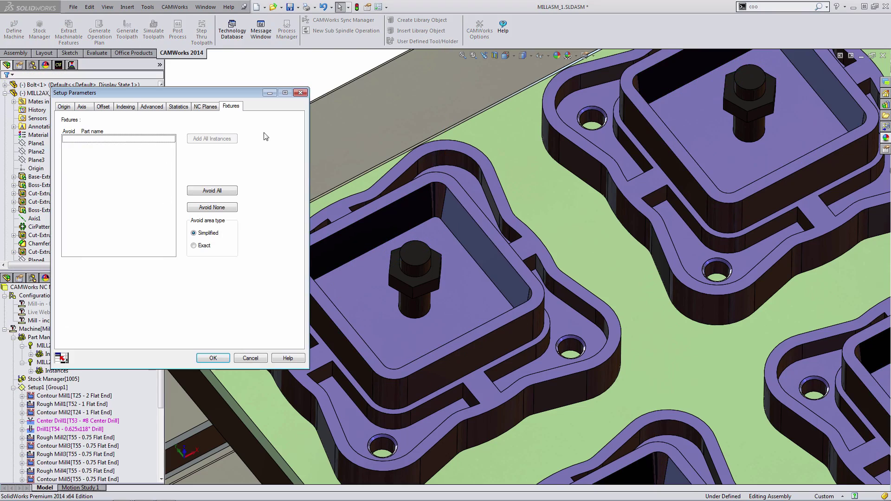
pyautogui.scroll(6, 497, 182)
pyautogui.keyDown('ctrl'); pyautogui.moveTo(674, 189); pyautogui.dragTo(446, 192, button='middle'); pyautogui.keyUp('ctrl')
pyautogui.click(447, 191)
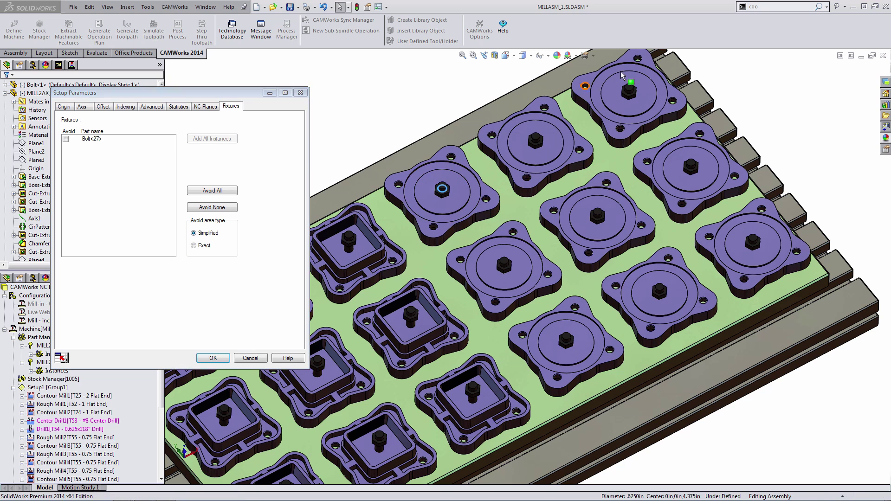
pyautogui.click(622, 98)
pyautogui.click(535, 139)
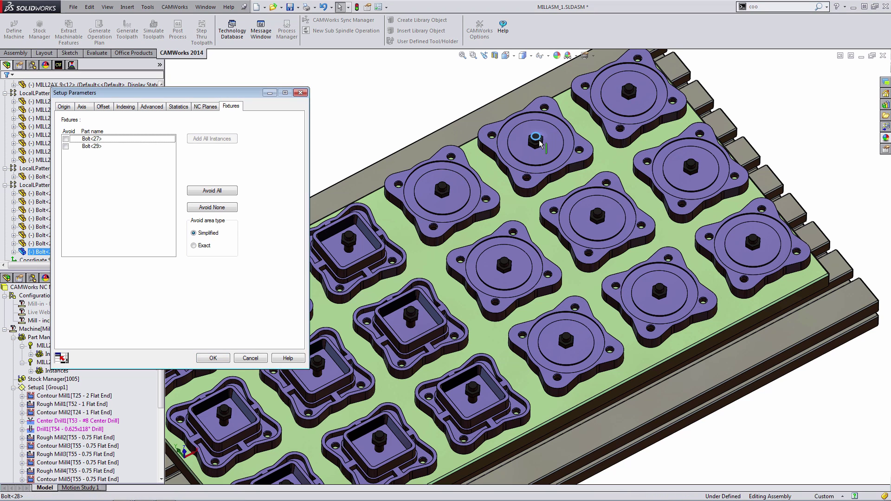
pyautogui.click(504, 263)
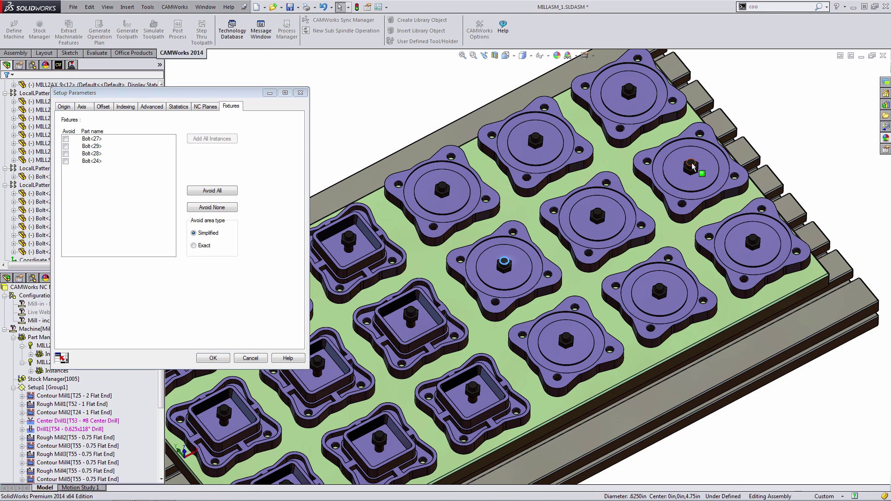
pyautogui.click(690, 163)
pyautogui.click(599, 215)
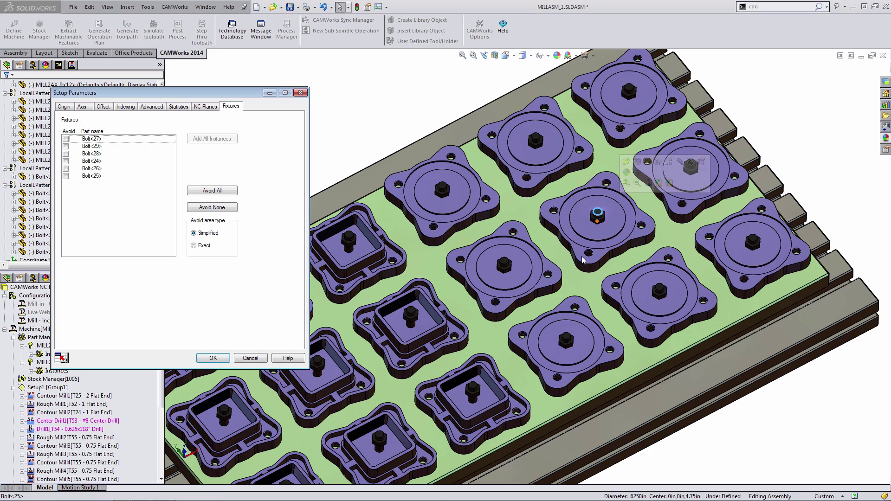
pyautogui.click(571, 339)
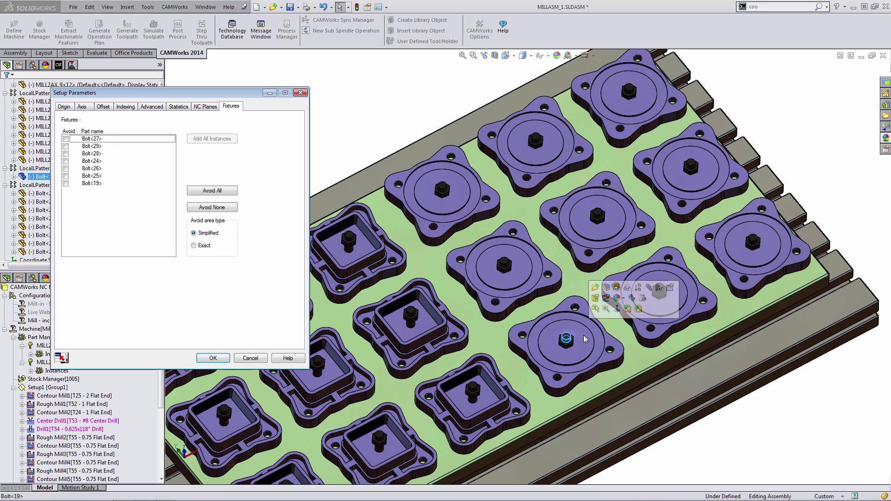
pyautogui.click(752, 238)
pyautogui.click(665, 291)
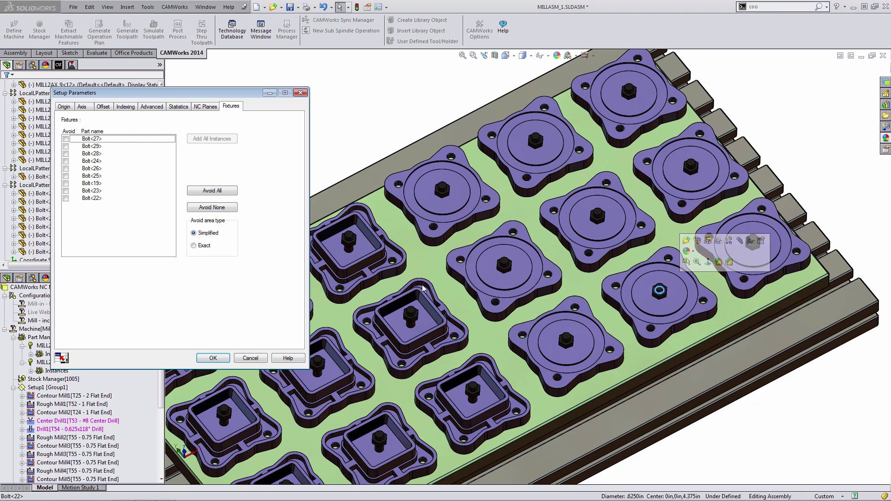
# Mark all bolts in the Setup1 Group2 fixtures list as avoided, regenerate the toolpaths and display the Contour Mill7 operation
pyautogui.click(211, 193)
pyautogui.click(213, 357)
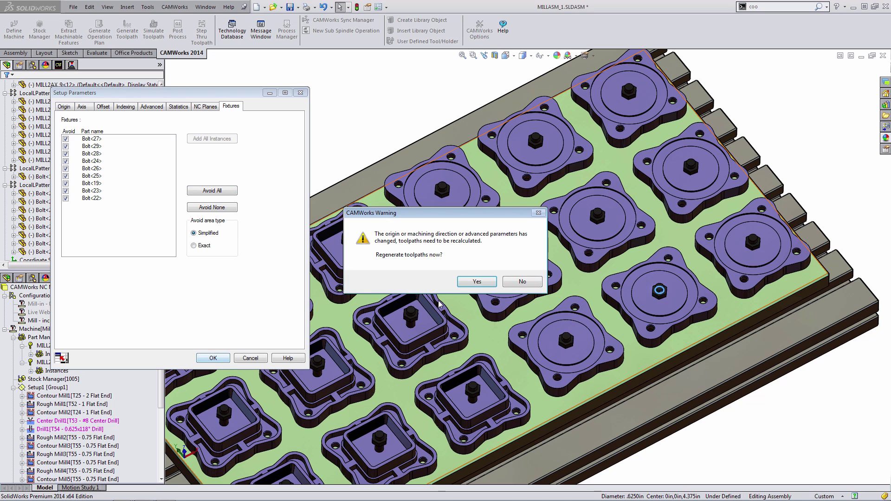
pyautogui.click(467, 282)
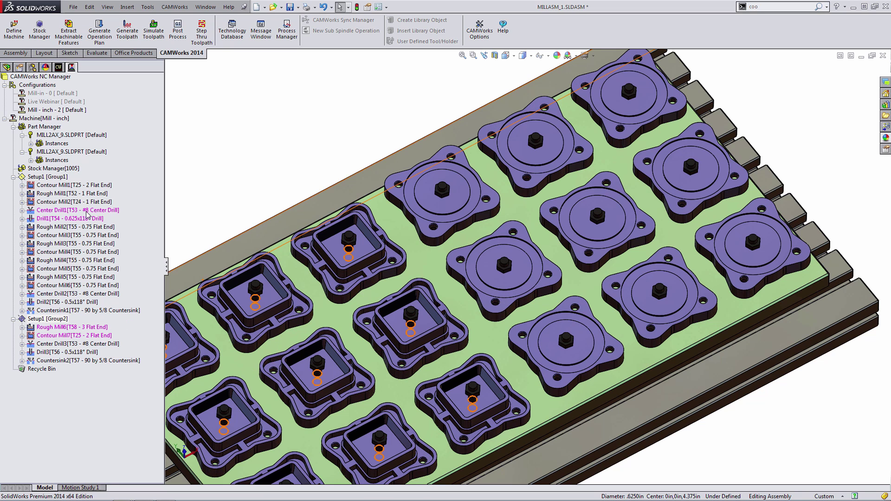
pyautogui.click(89, 335)
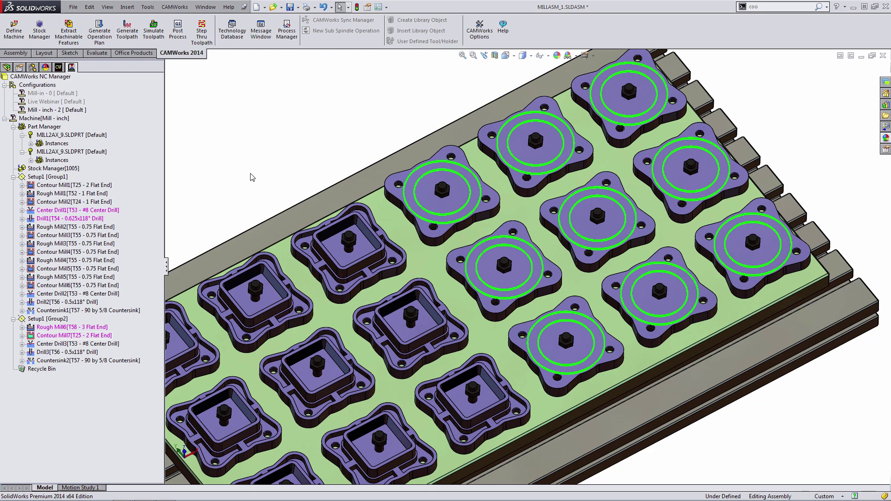
# Open the Sort Operations settings for the Mill - inch machine and choose the By and across setups strategy
pyautogui.click(5, 85)
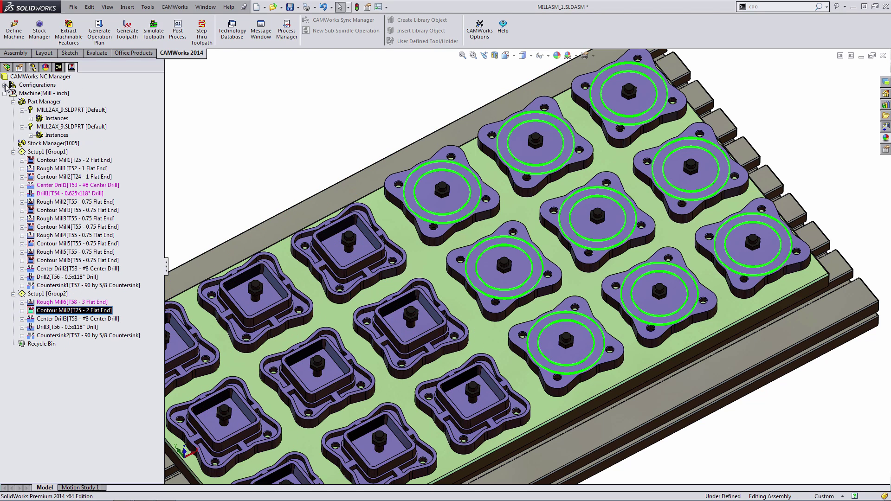
pyautogui.rightClick(50, 94)
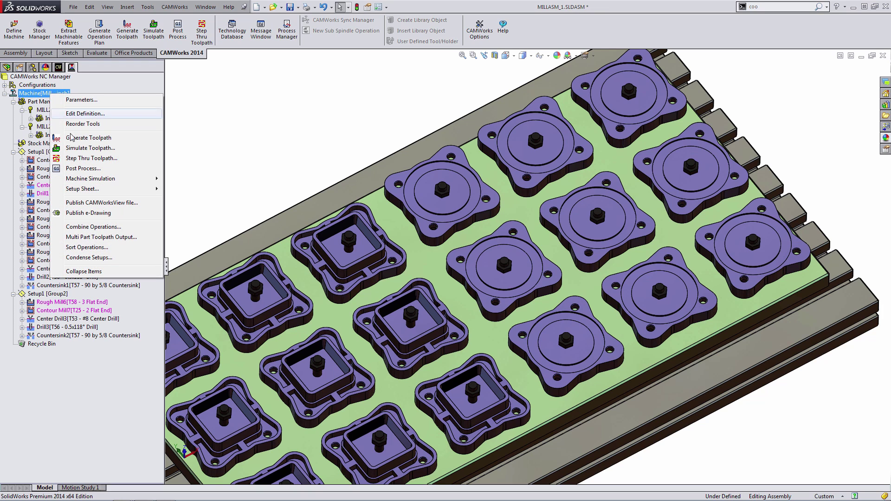
pyautogui.click(97, 252)
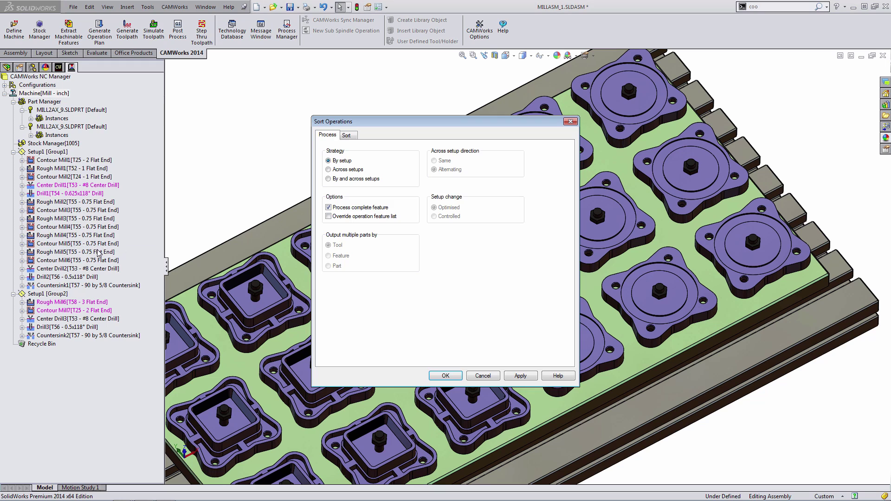
pyautogui.moveTo(412, 122); pyautogui.dragTo(356, 126)
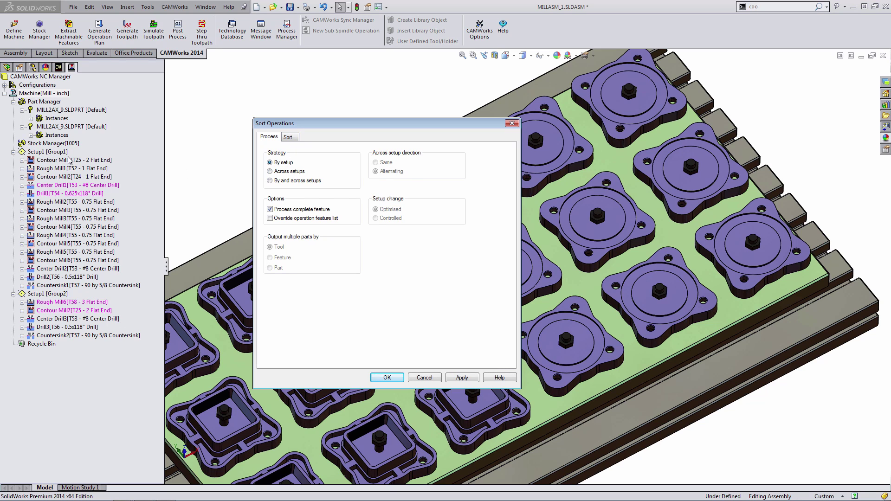
pyautogui.click(270, 172)
pyautogui.click(273, 181)
# Try Tool as the secondary sort criterion after operation type, and reset it to None
pyautogui.click(288, 138)
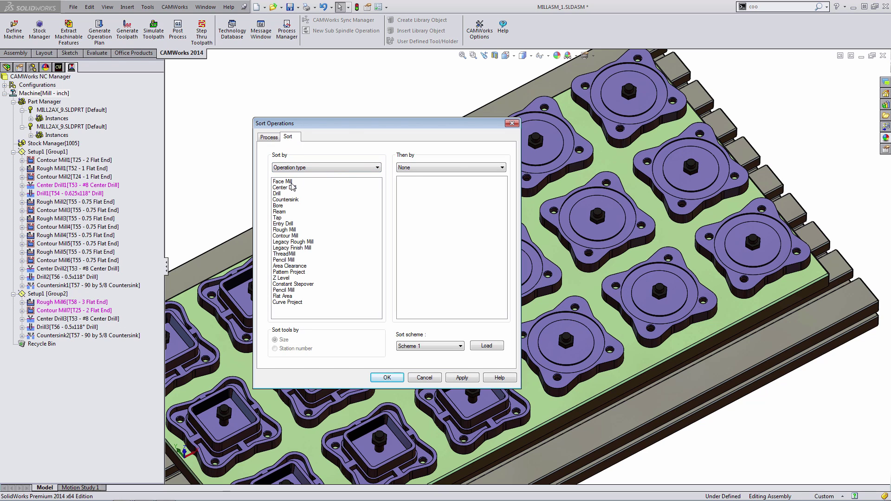
pyautogui.click(414, 167)
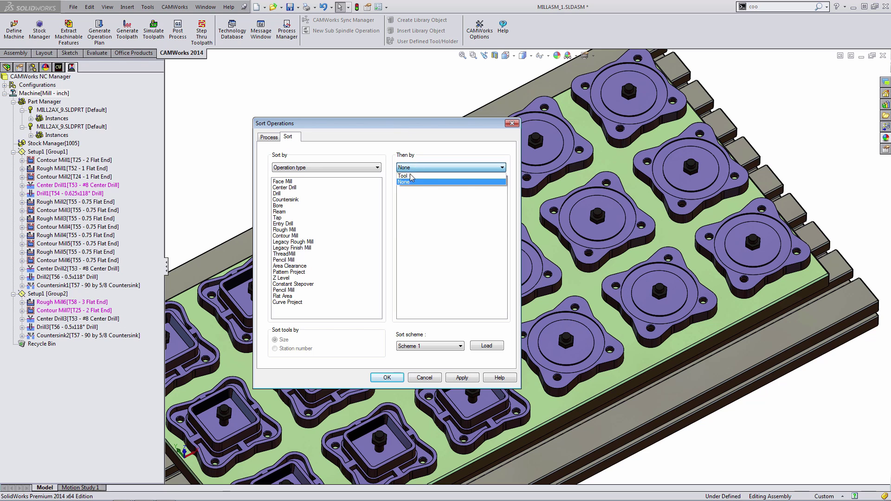
pyautogui.click(403, 176)
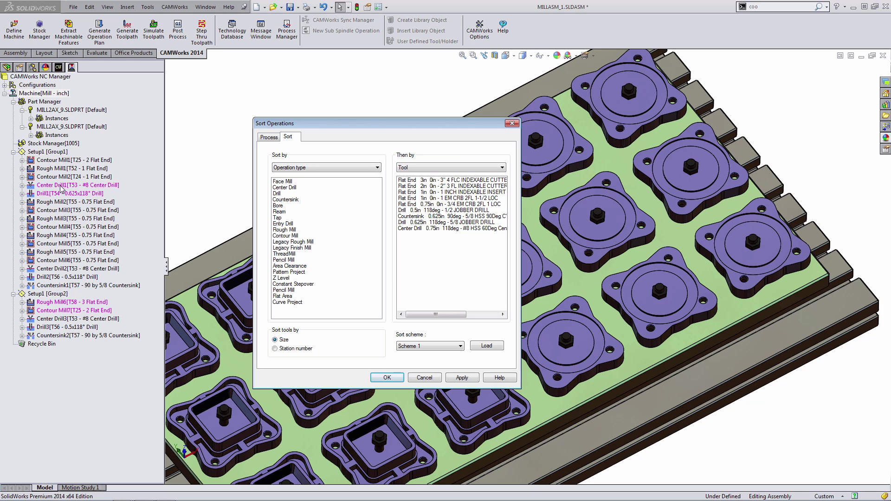
pyautogui.click(445, 168)
pyautogui.click(450, 175)
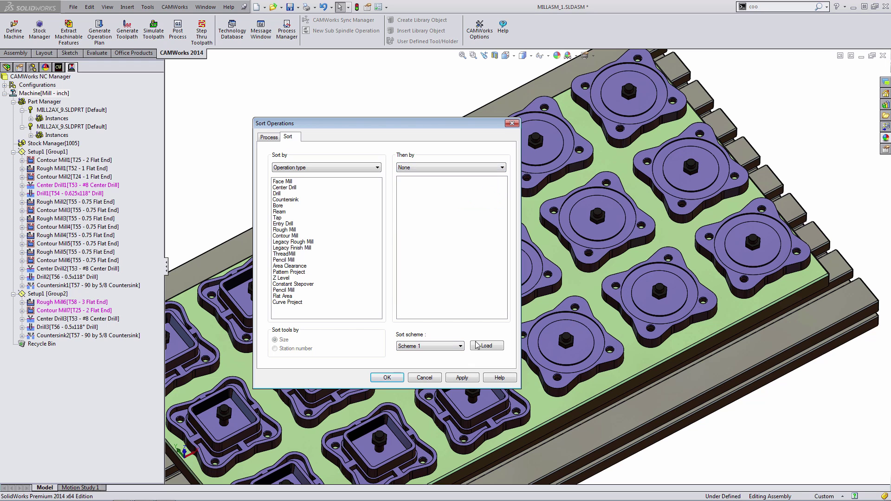
# Apply the operation-type sort to the operations across setups and accept the sort settings
pyautogui.click(470, 378)
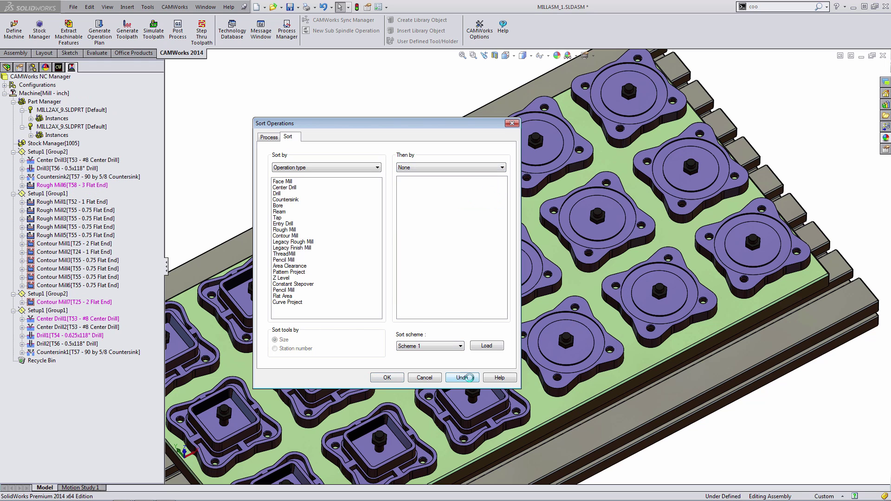
pyautogui.click(396, 378)
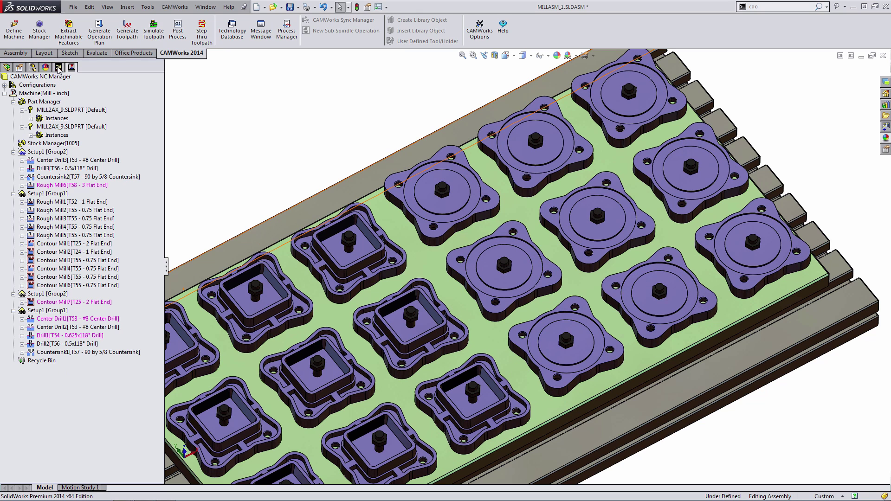
# Review the assembly's component patterns and coordinate systems in the design tree, and the available reference geometry types
pyautogui.click(58, 70)
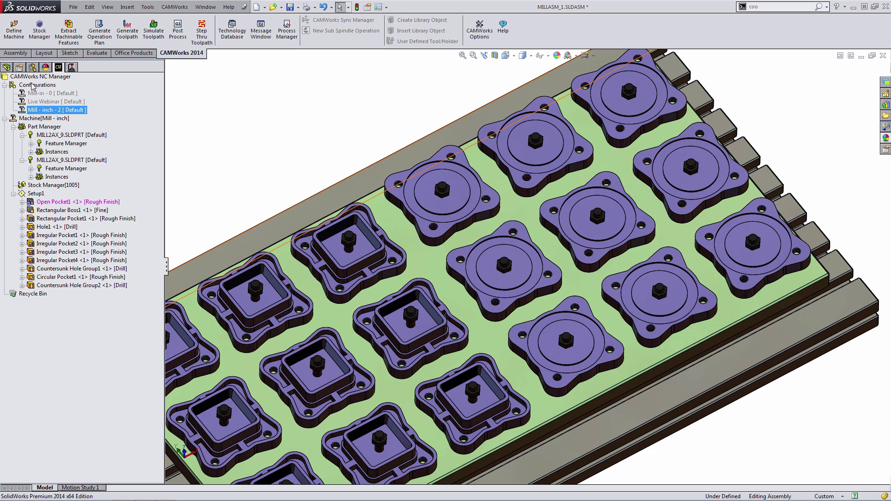
pyautogui.click(7, 68)
pyautogui.click(5, 153)
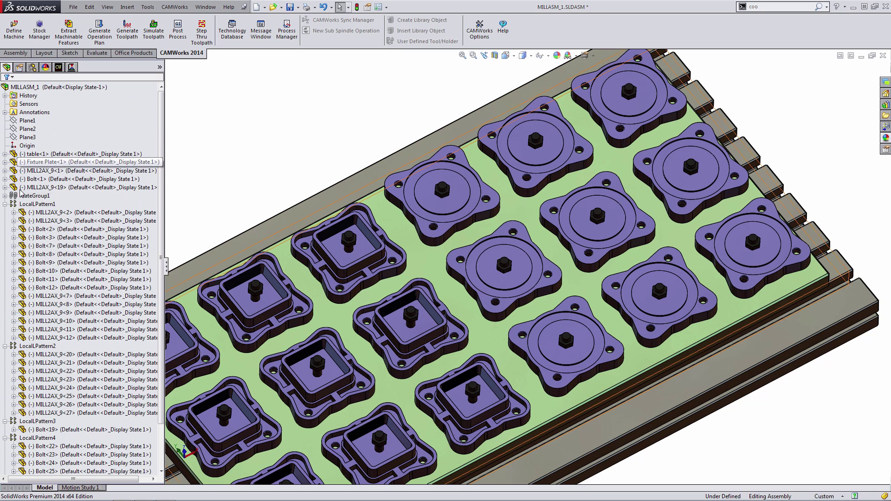
pyautogui.click(5, 212)
pyautogui.click(5, 221)
pyautogui.click(4, 229)
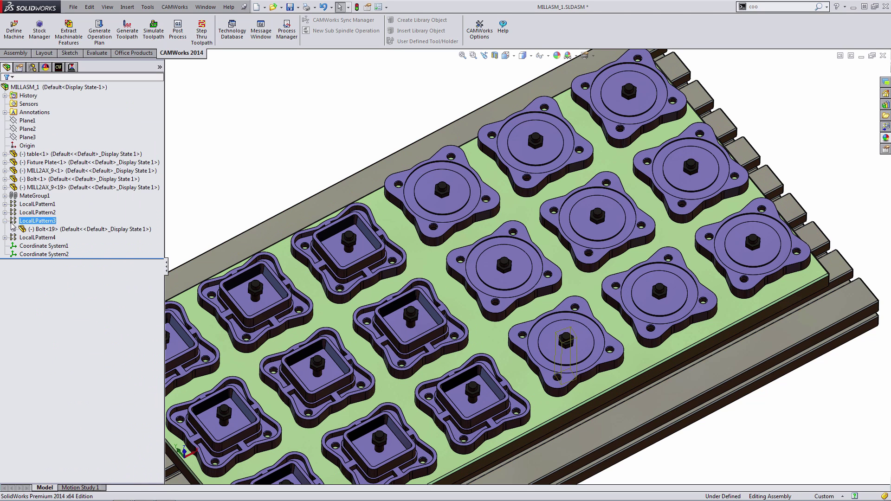
pyautogui.click(16, 53)
pyautogui.click(258, 43)
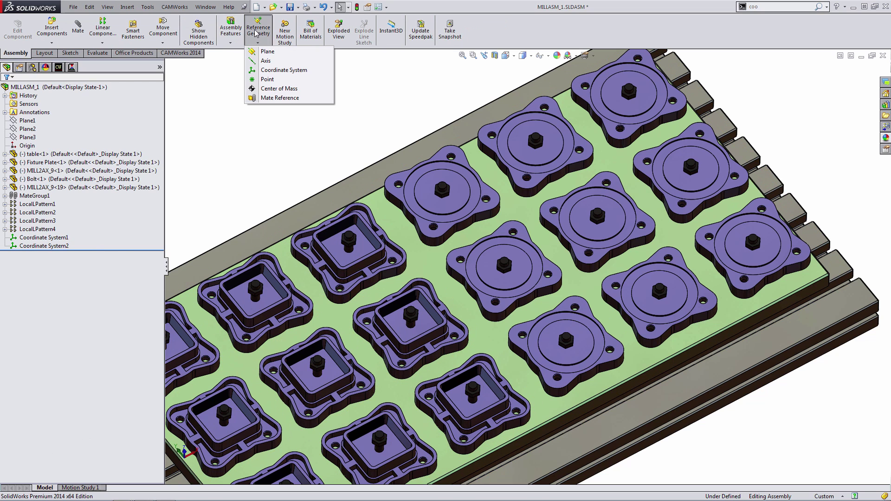
# Set Coordinate System1 as the fixture coordinate system of the Mill - inch machine
pyautogui.click(61, 68)
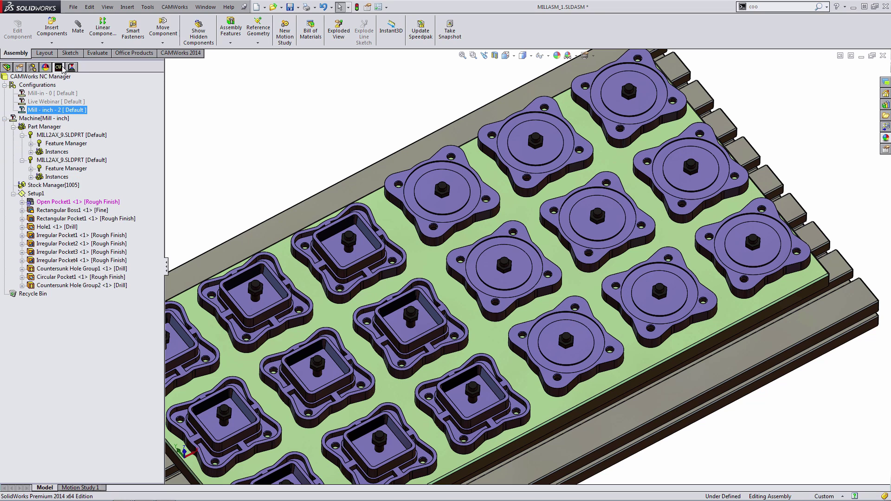
pyautogui.doubleClick(31, 119)
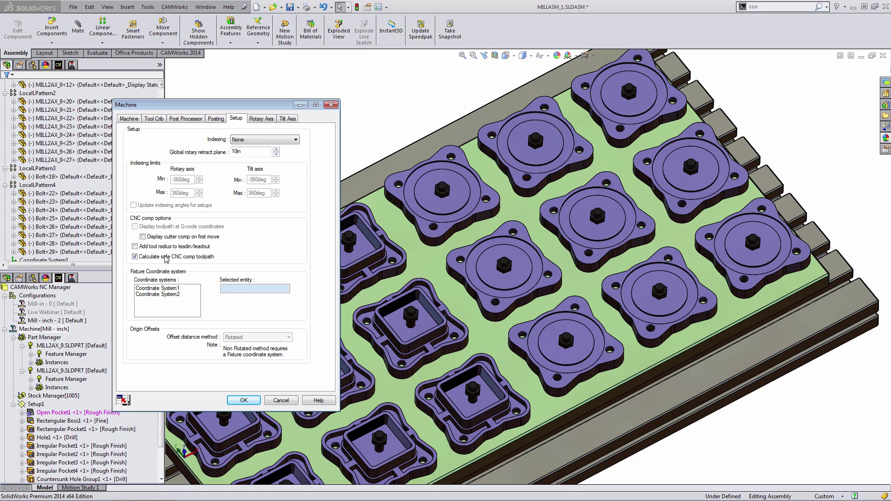
pyautogui.click(172, 288)
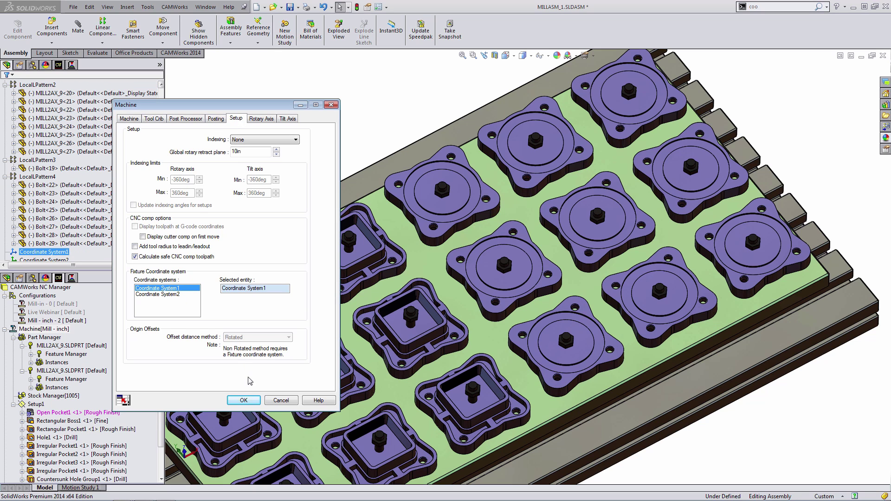
pyautogui.click(243, 400)
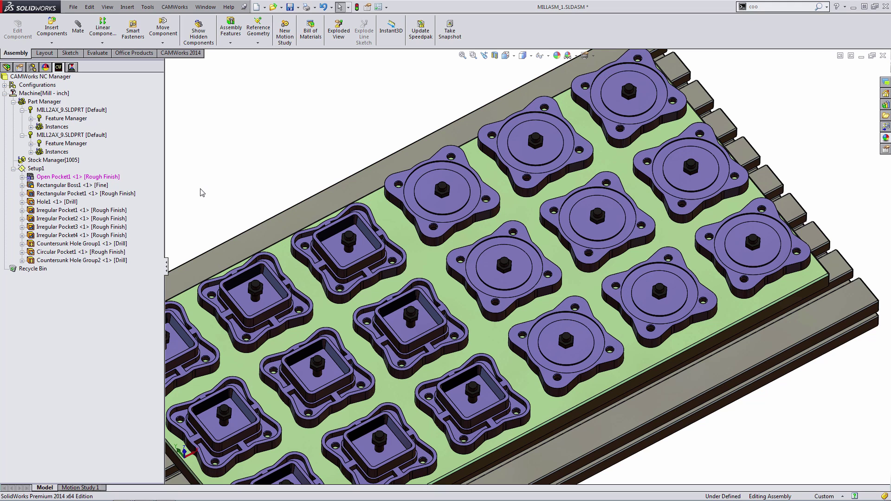
# Examine the part instances in the Part Manager and the mill part setups of the second MILL2AX_9 part
pyautogui.doubleClick(37, 101)
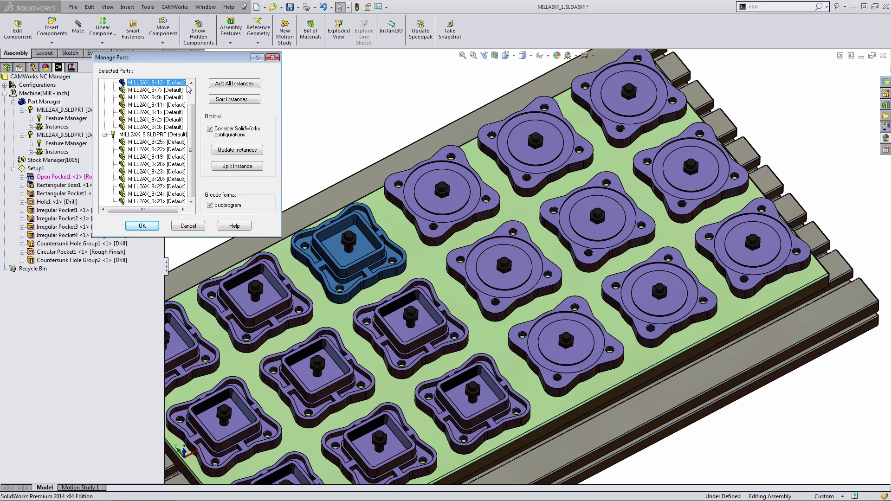
pyautogui.scroll(1, 190, 108)
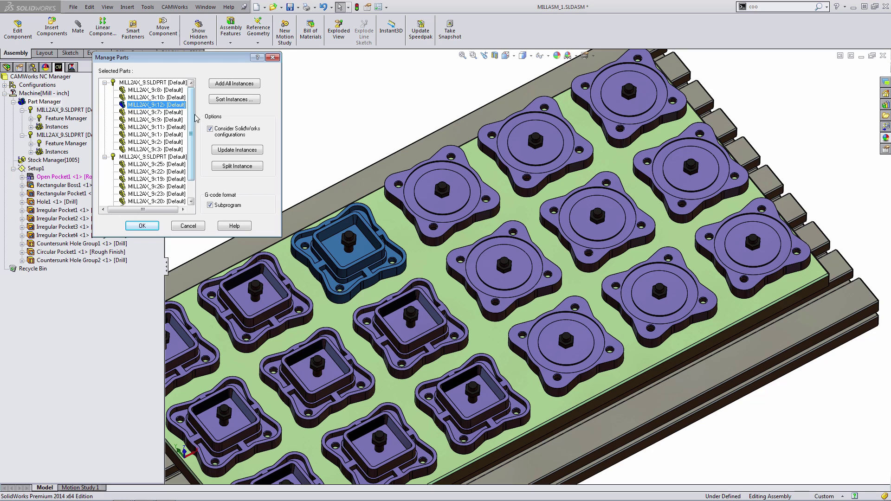
pyautogui.click(138, 83)
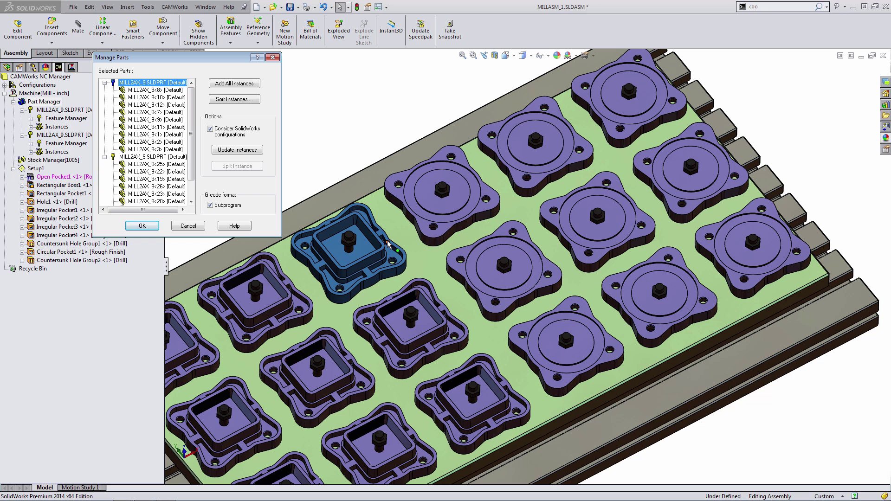
pyautogui.click(182, 227)
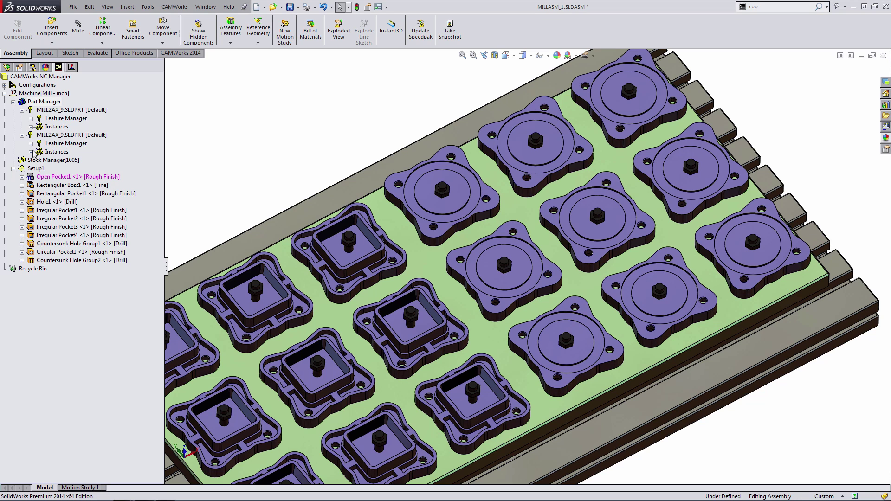
pyautogui.click(30, 152)
pyautogui.click(31, 152)
pyautogui.click(31, 143)
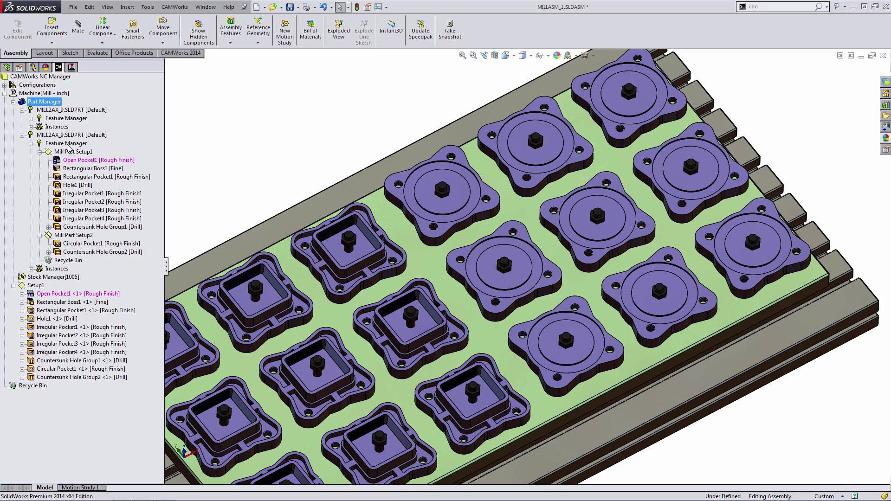
pyautogui.click(40, 152)
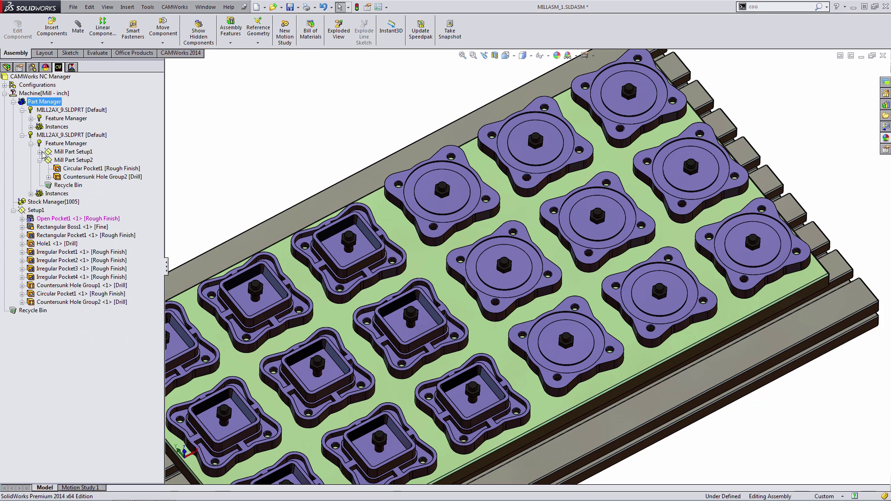
pyautogui.click(40, 160)
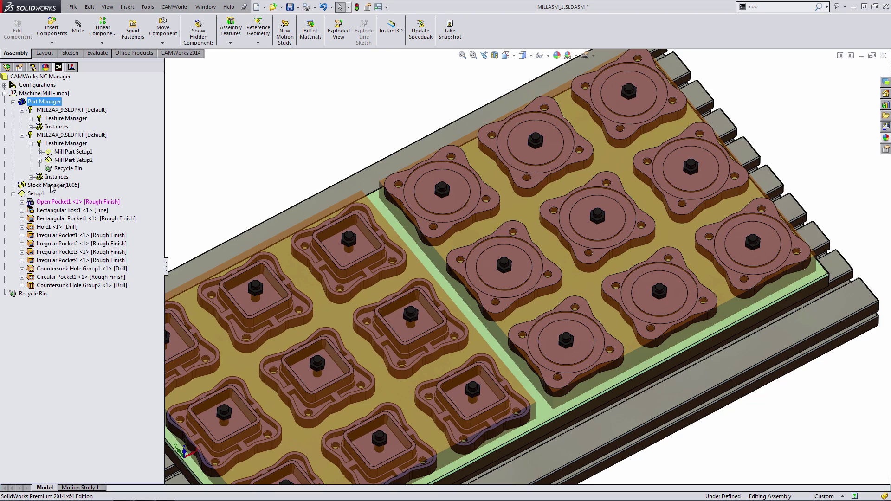
# Inspect the two bounding box stocks and their assigned part instances in the Stock Manager
pyautogui.doubleClick(51, 186)
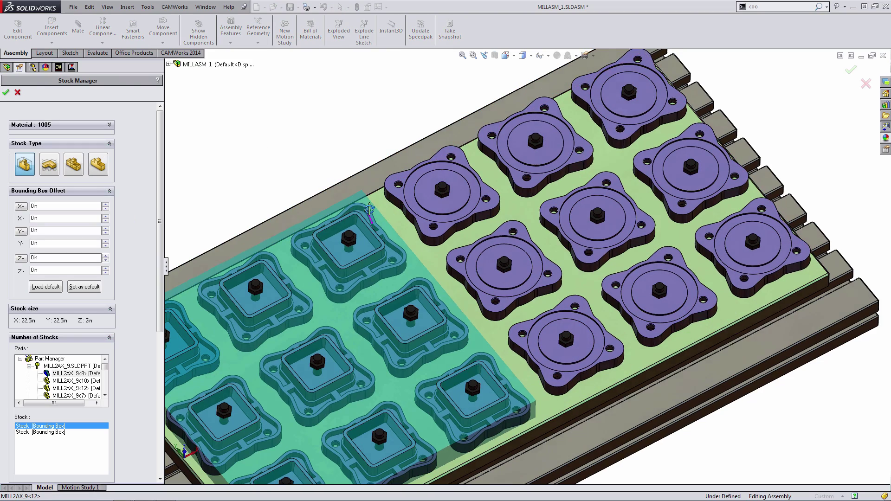
pyautogui.scroll(-5, 71, 249)
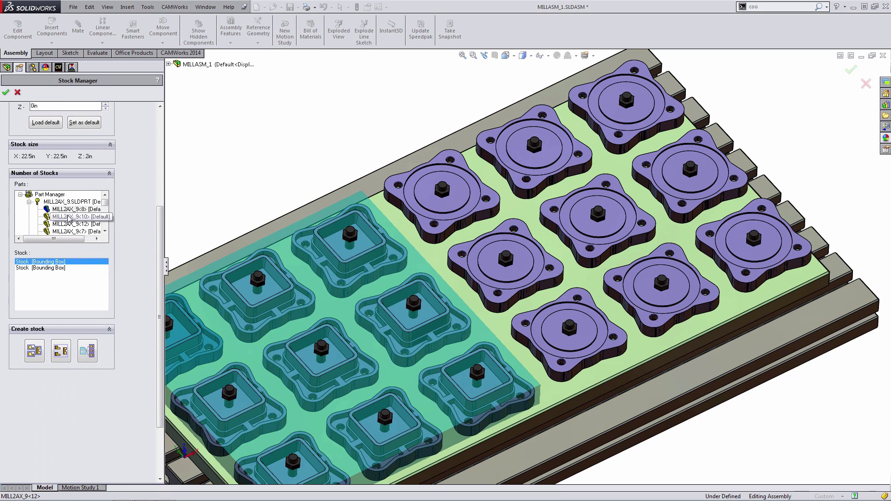
pyautogui.click(69, 217)
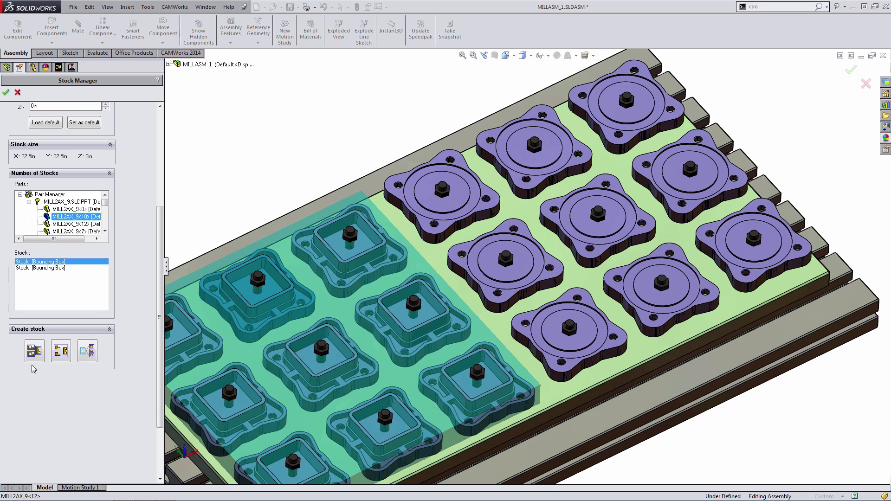
pyautogui.click(60, 351)
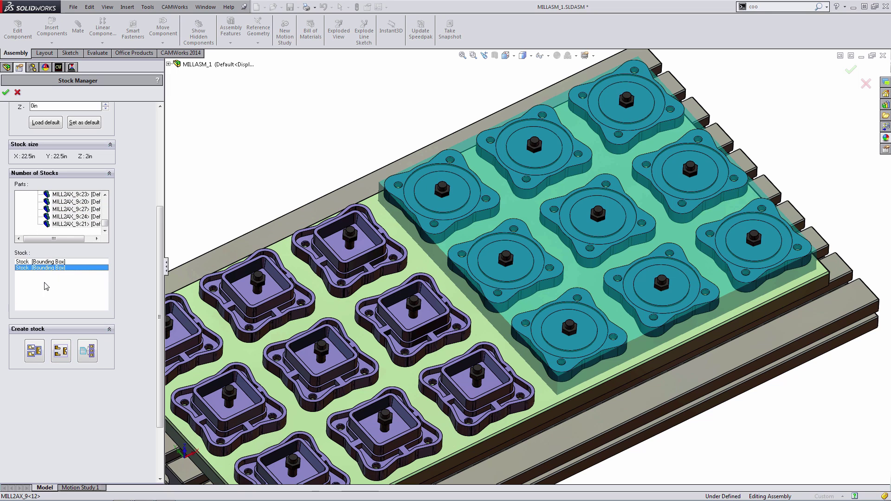
pyautogui.click(46, 262)
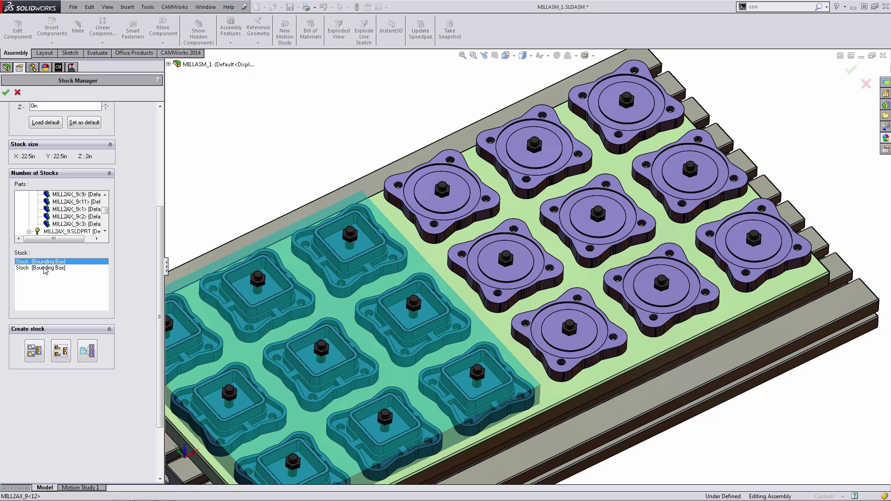
# Try a symmetric 0.3 in bounding box offset in X and Y on the square-pocket parts' stock, compare both stocks, and discard the changes
pyautogui.moveTo(161, 211); pyautogui.dragTo(161, 123)
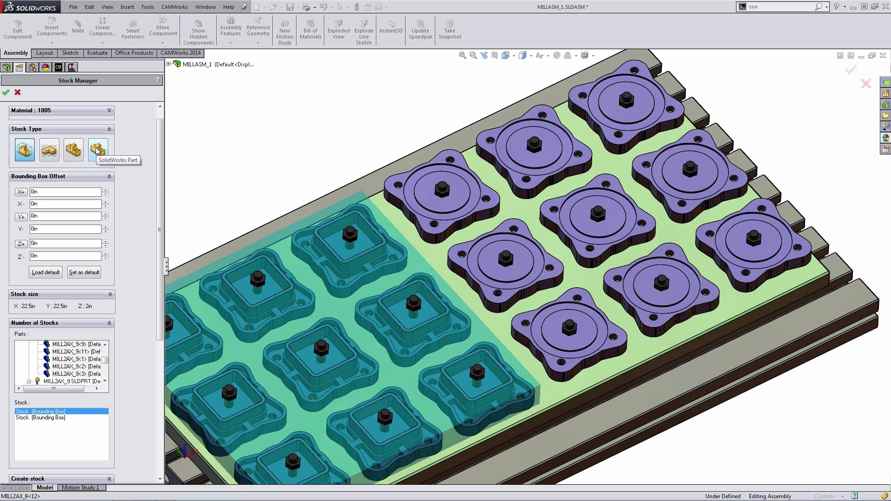
pyautogui.click(105, 189)
pyautogui.click(106, 189)
pyautogui.click(106, 189)
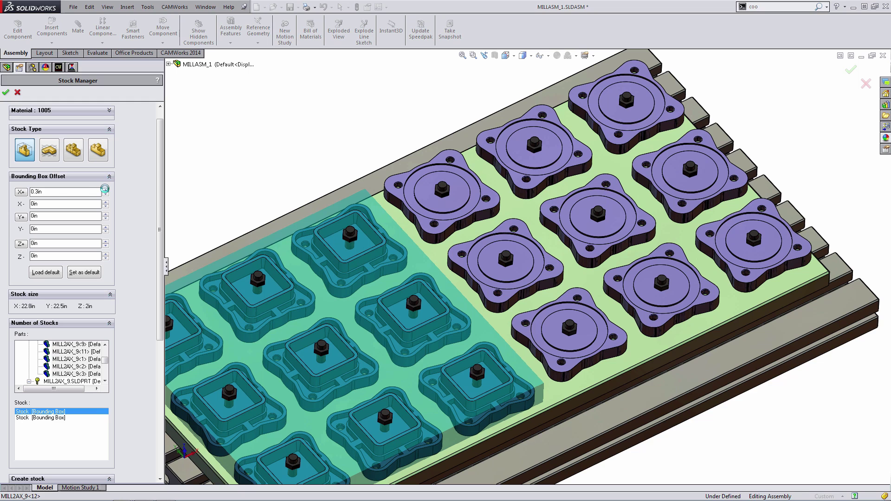
pyautogui.click(21, 192)
pyautogui.click(106, 214)
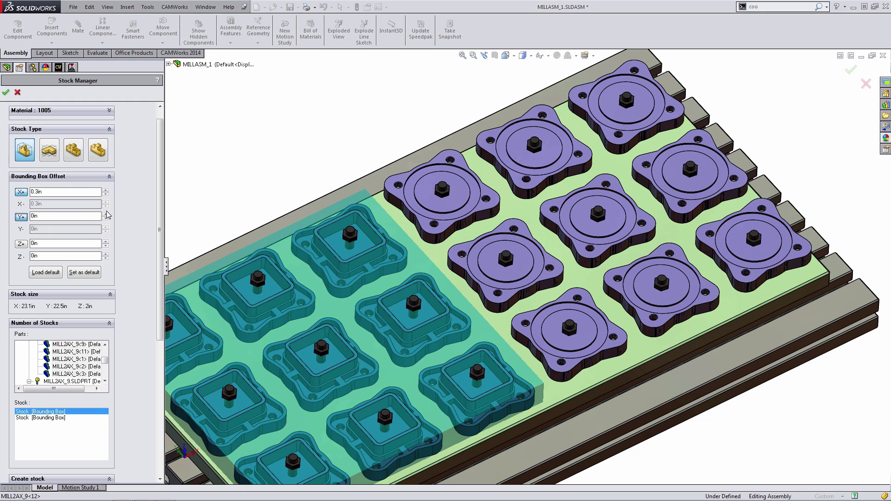
pyautogui.click(106, 214)
pyautogui.click(106, 214)
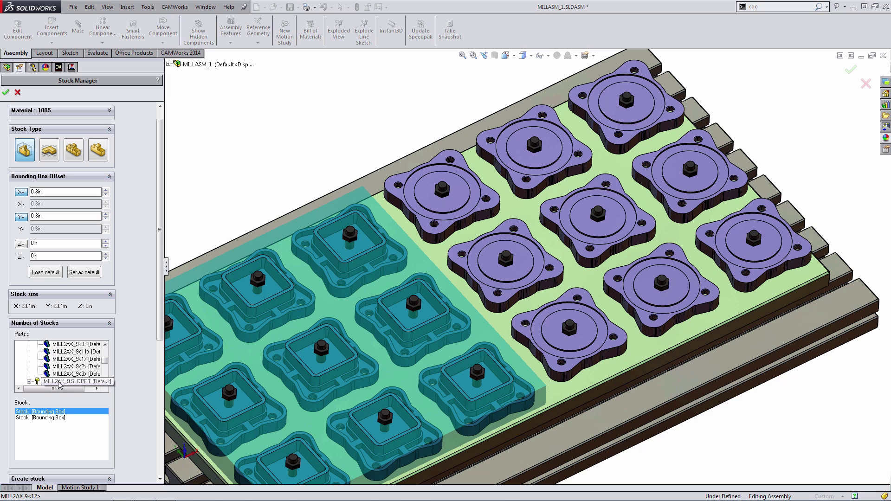
pyautogui.click(44, 418)
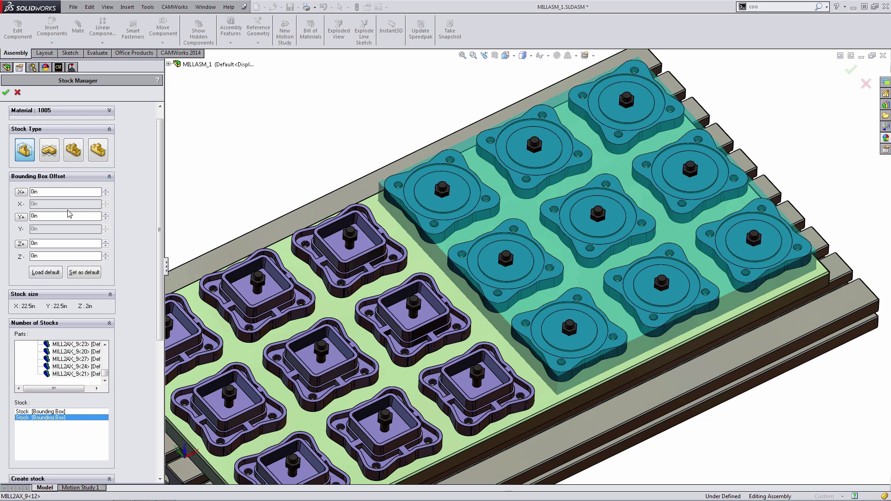
pyautogui.click(51, 412)
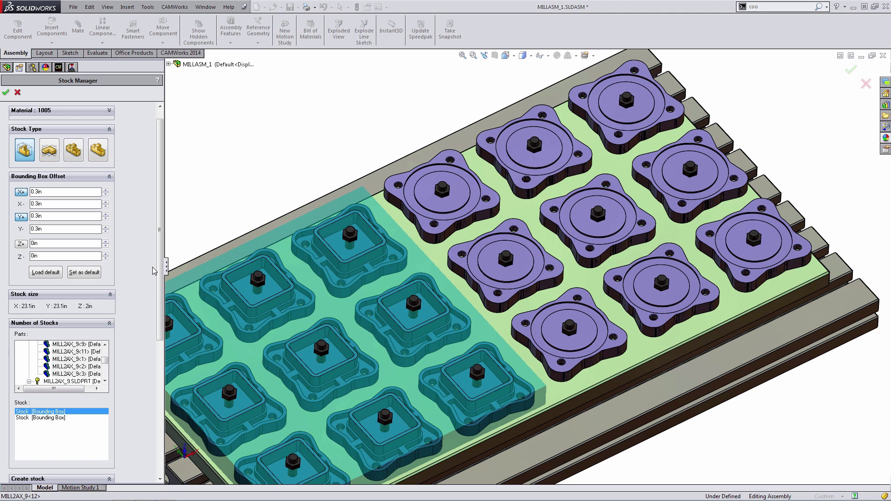
pyautogui.click(17, 93)
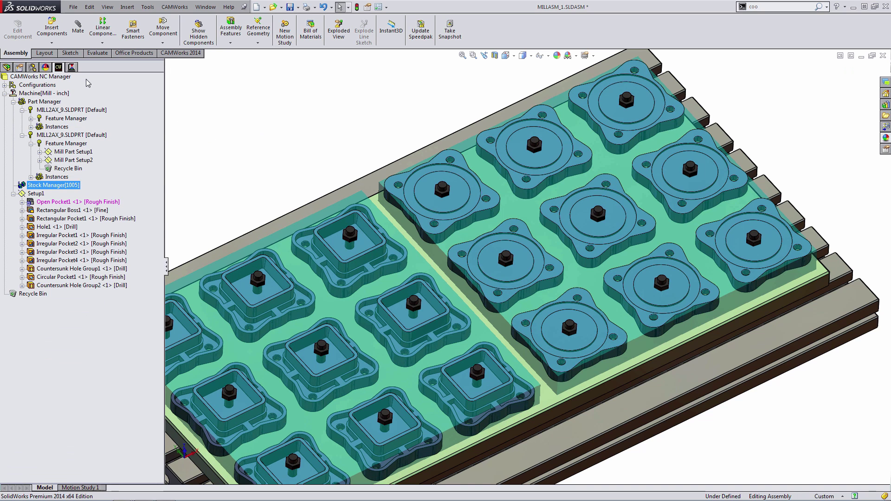
# Check the origin and work coordinate offset parameters of the first Setup1 Group2 in the operation tree, leaving them unchanged
pyautogui.click(73, 68)
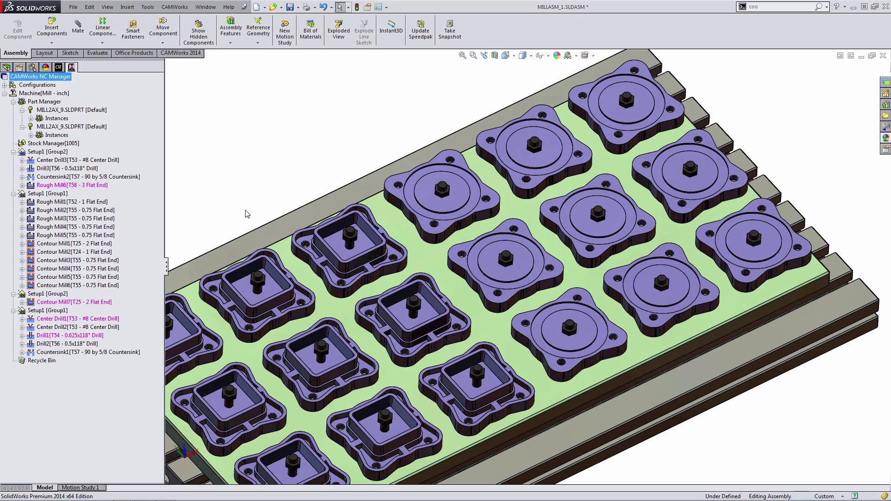
pyautogui.moveTo(275, 193); pyautogui.dragTo(277, 168, button='middle')
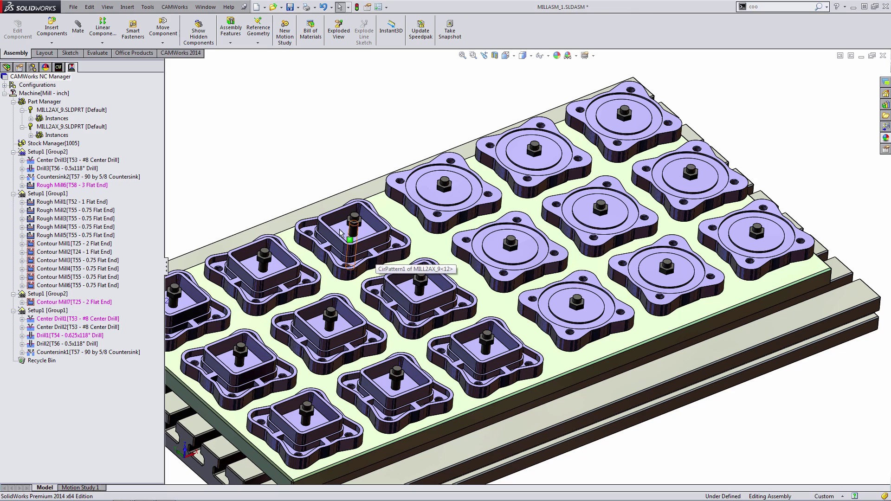
pyautogui.doubleClick(49, 153)
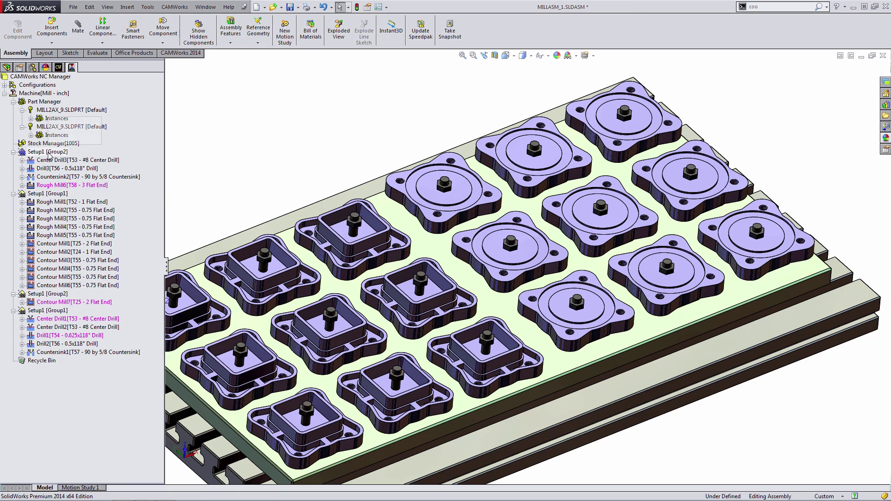
pyautogui.click(65, 108)
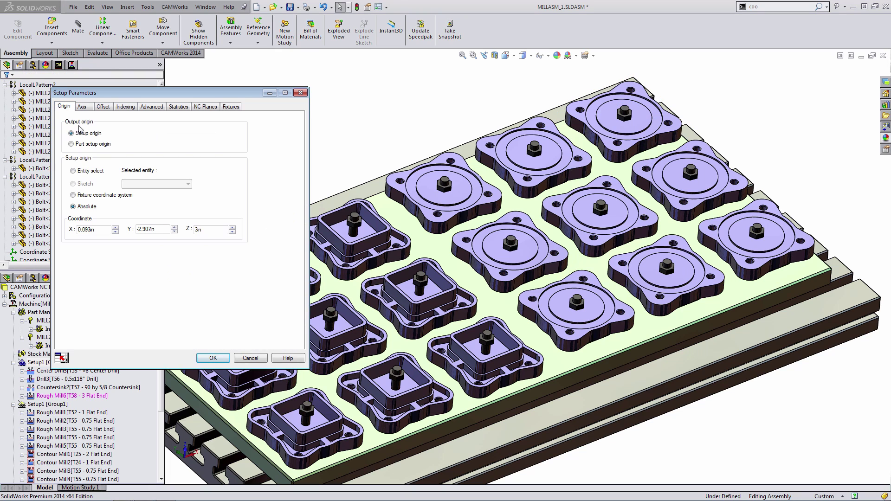
pyautogui.click(108, 107)
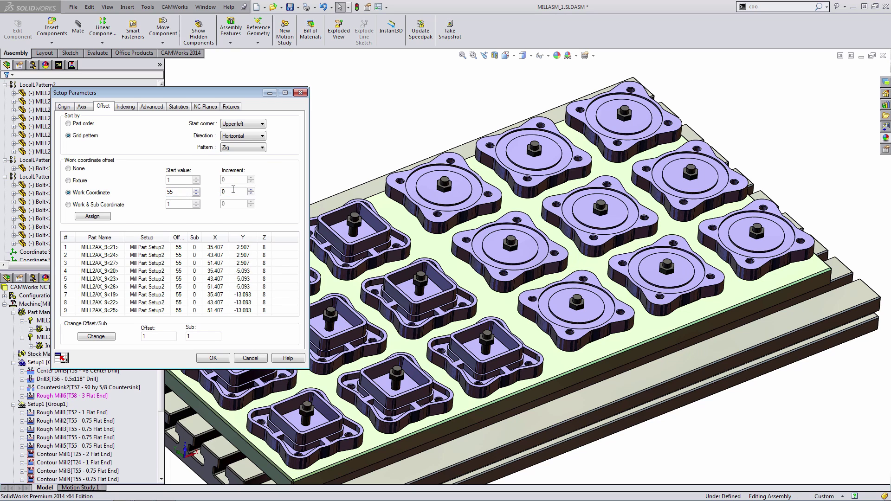
pyautogui.click(240, 358)
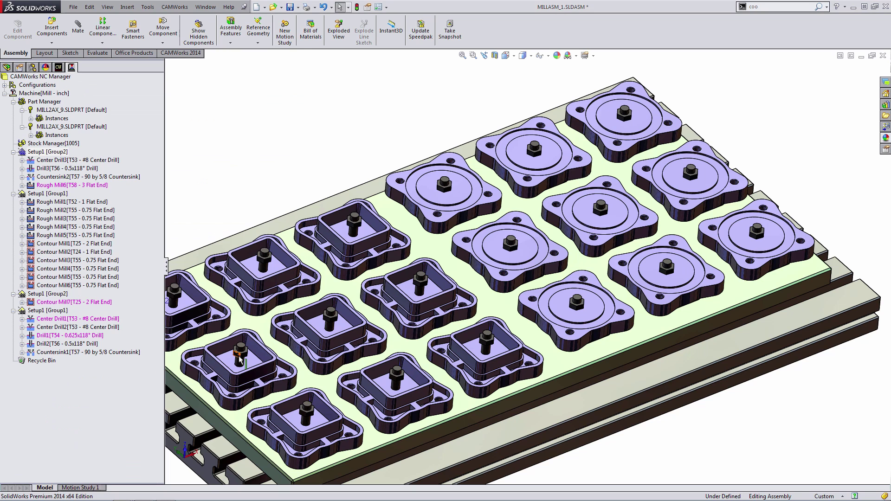